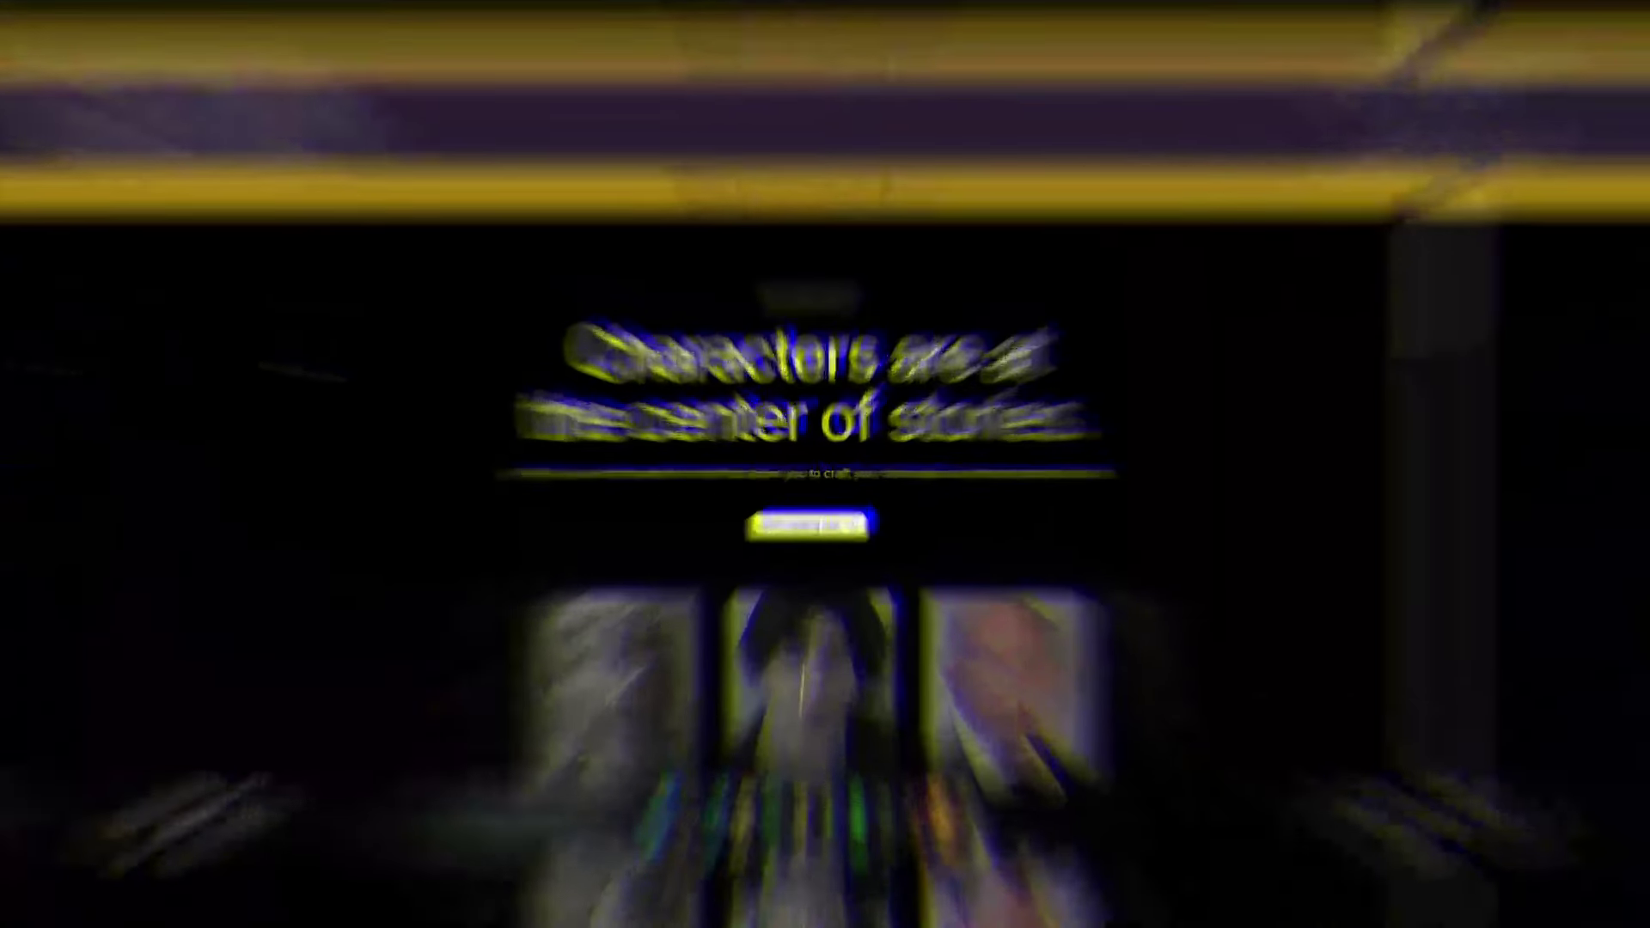
Step: Scroll down the landing page and play the old man's sample portrait video
scroll(153, 327, down, 4)
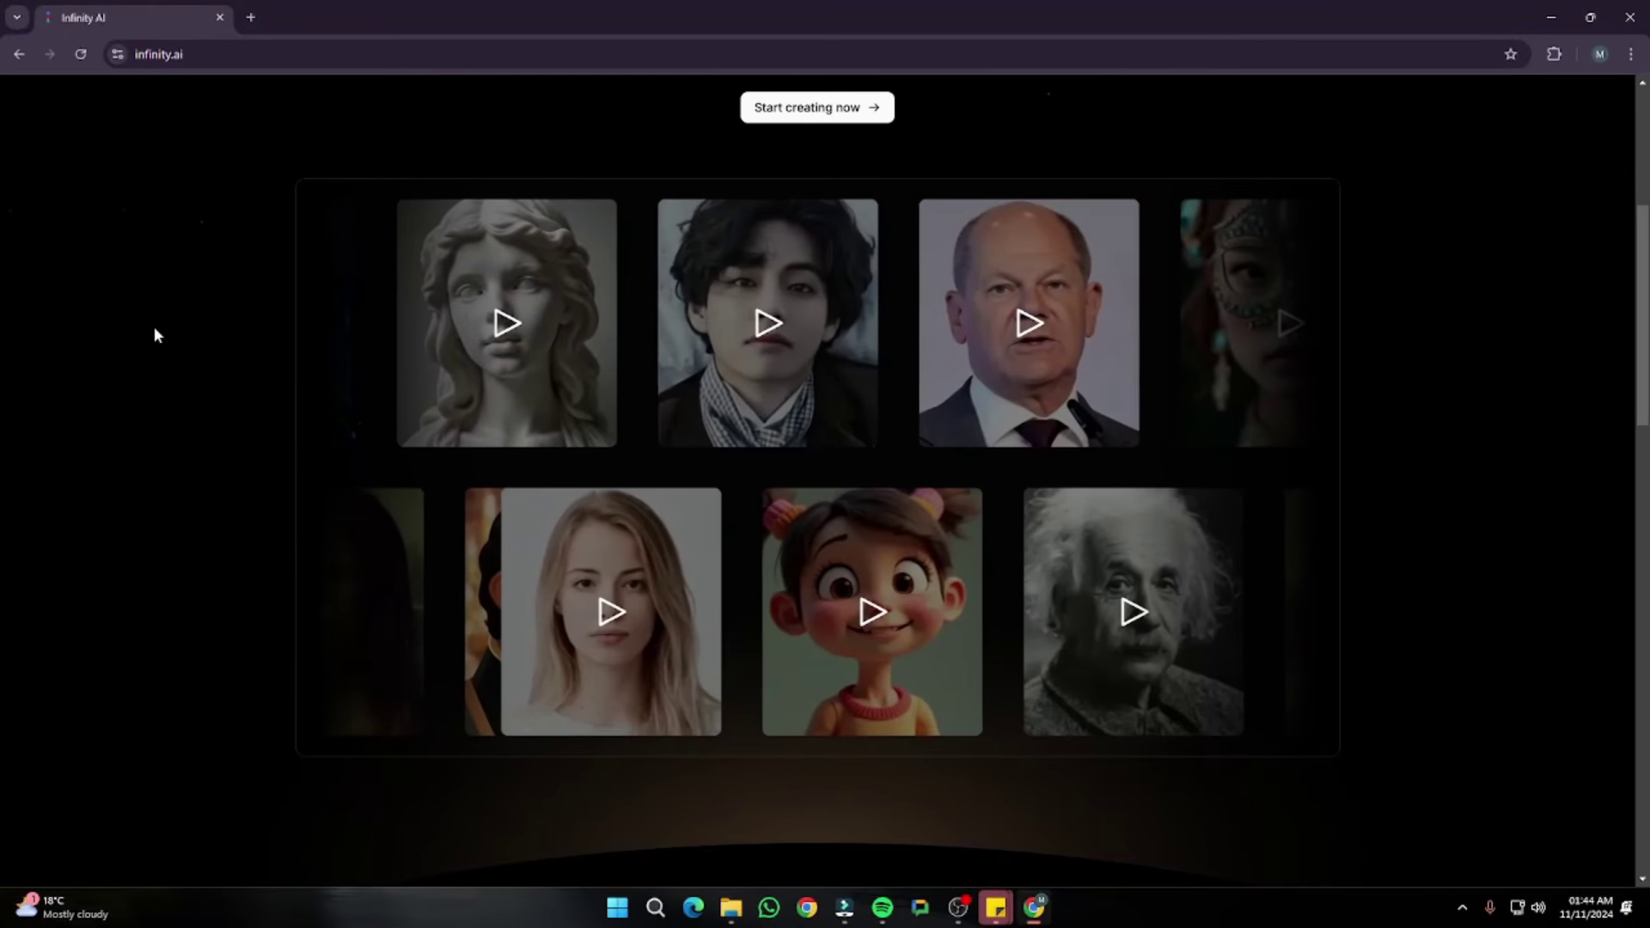
scroll(154, 335, down, 5)
scroll(155, 334, down, 3)
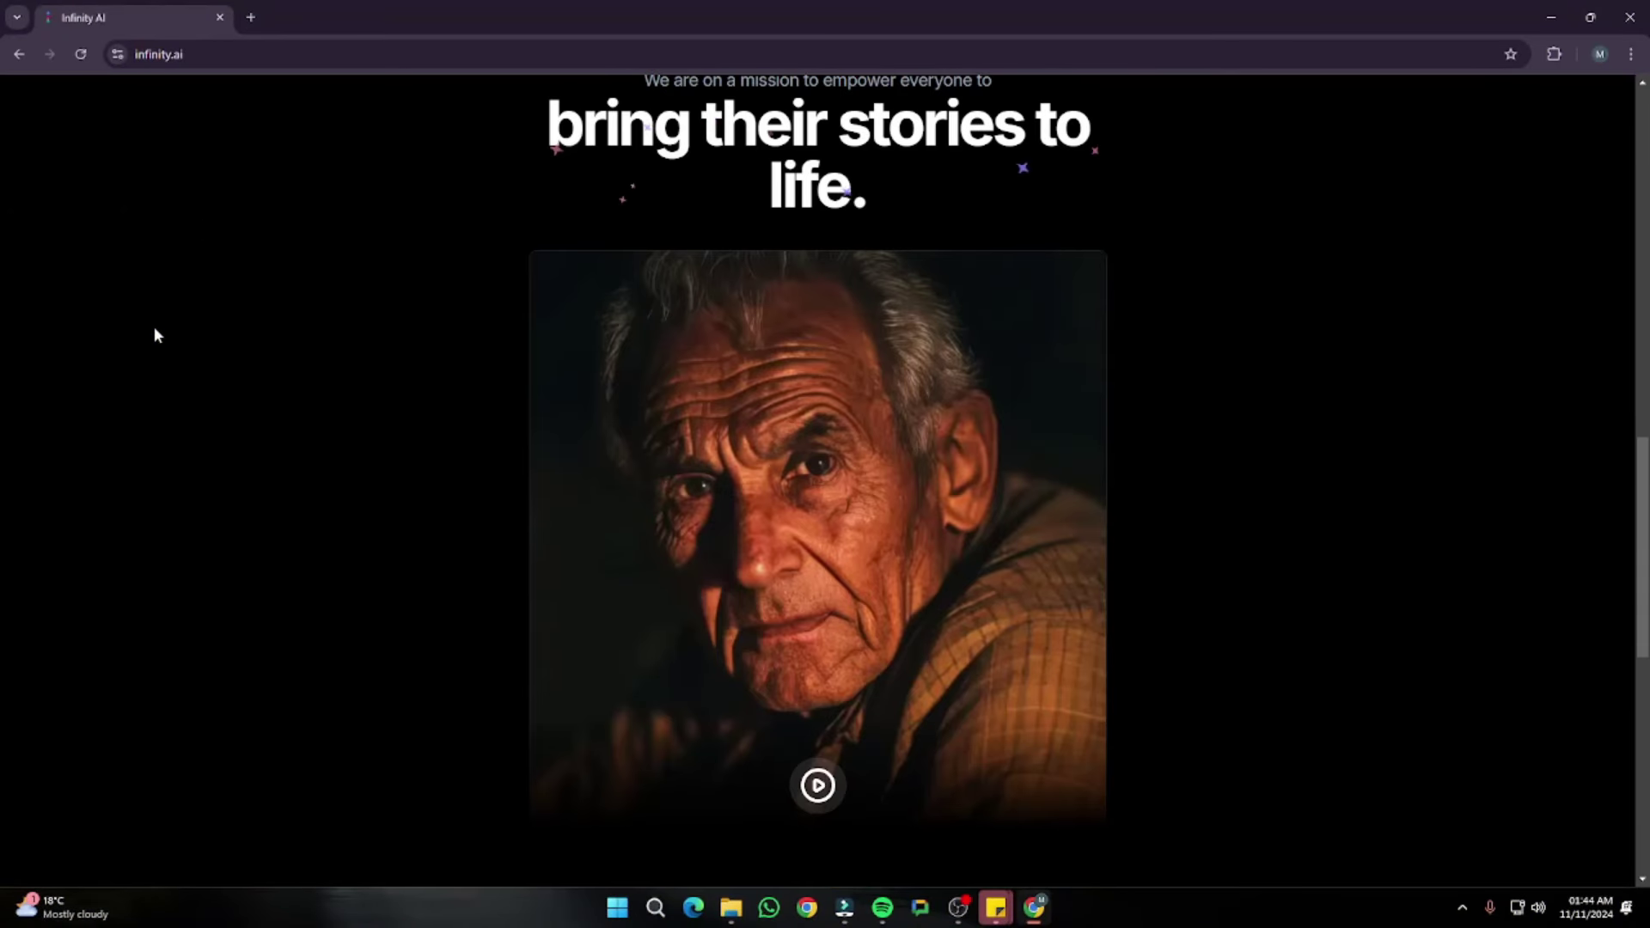
scroll(154, 335, down, 8)
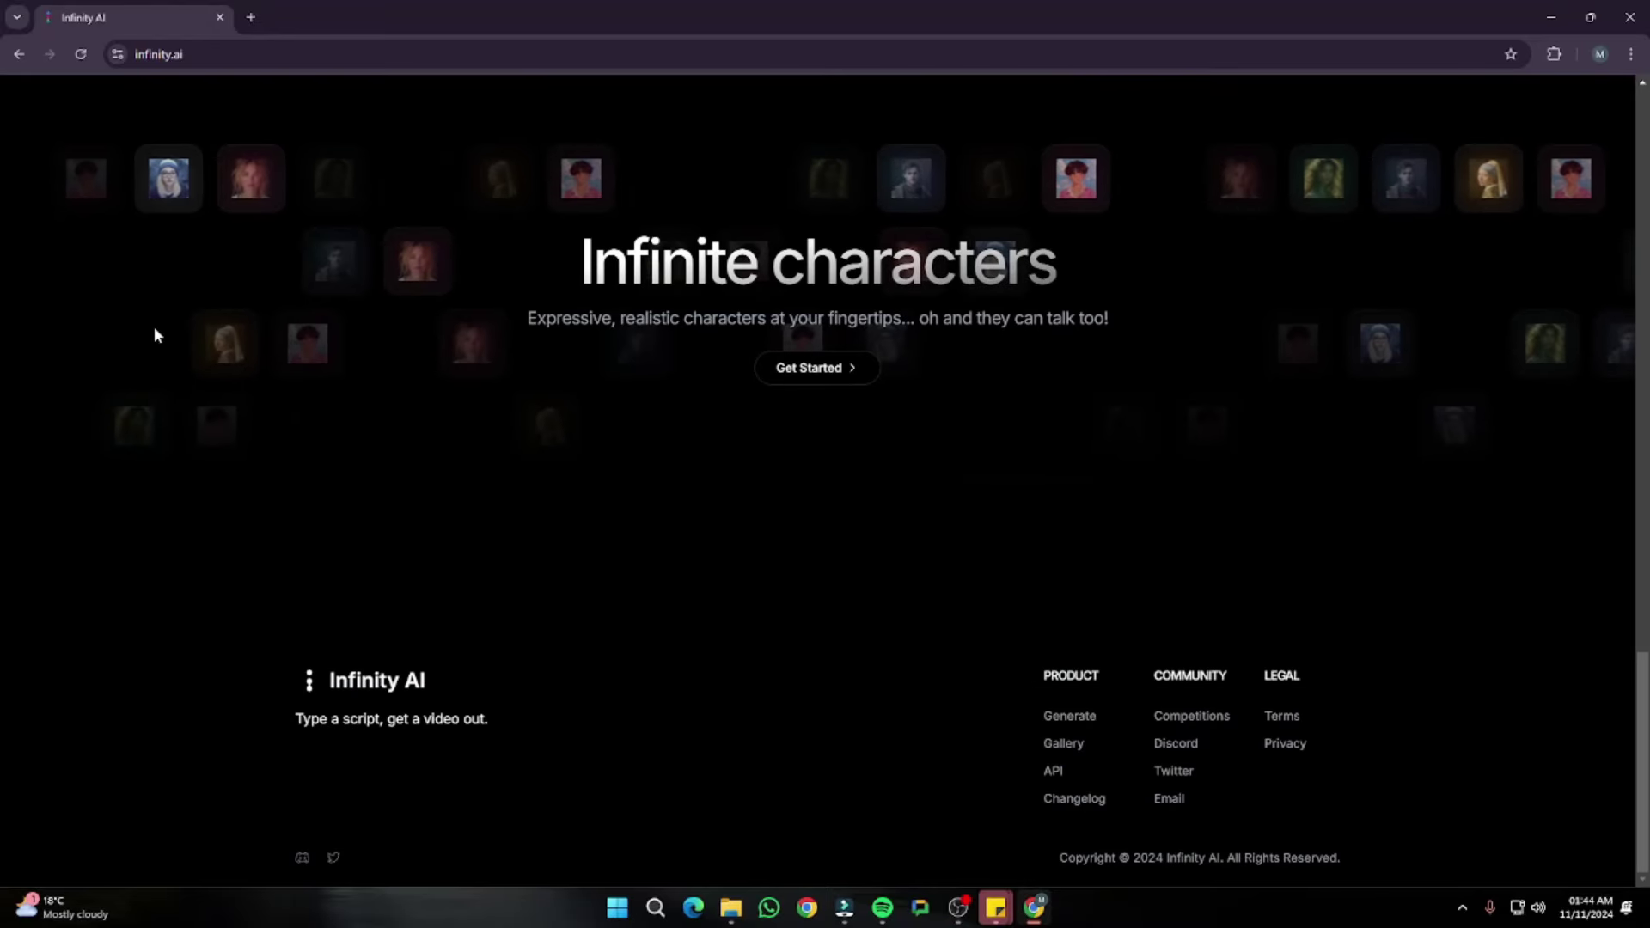
scroll(154, 334, up, 6)
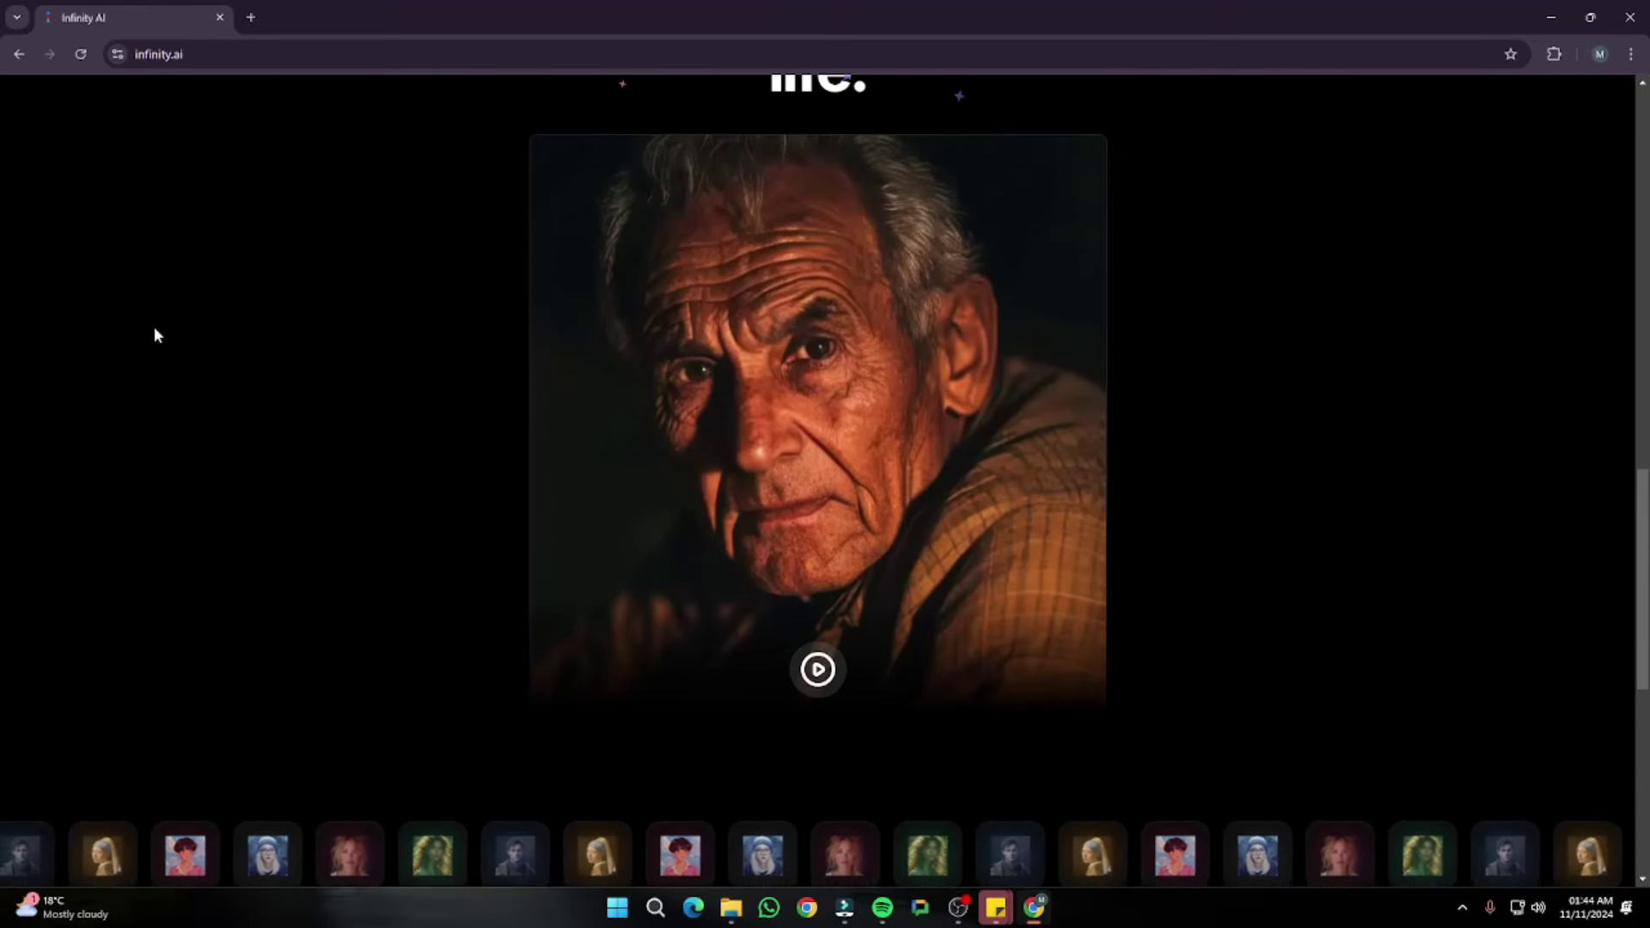
click(821, 682)
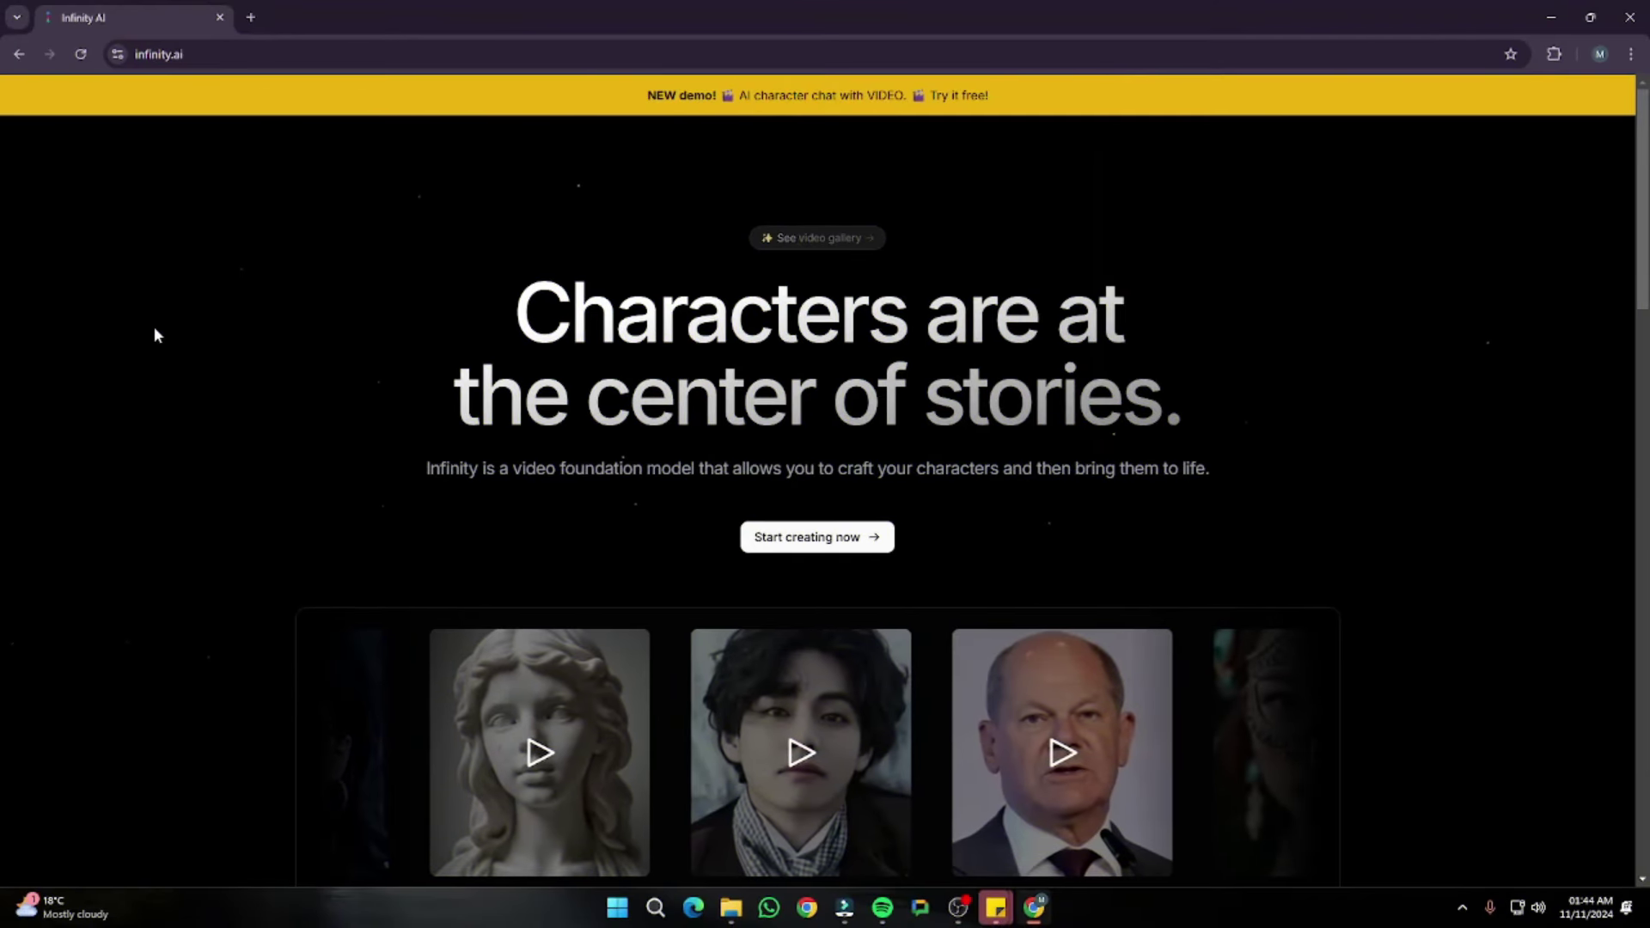
Step: Browse more samples, then highlight and clear the headline 'Characters are at the center of stories'
scroll(155, 333, down, 3)
scroll(154, 334, down, 2)
scroll(155, 333, down, 4)
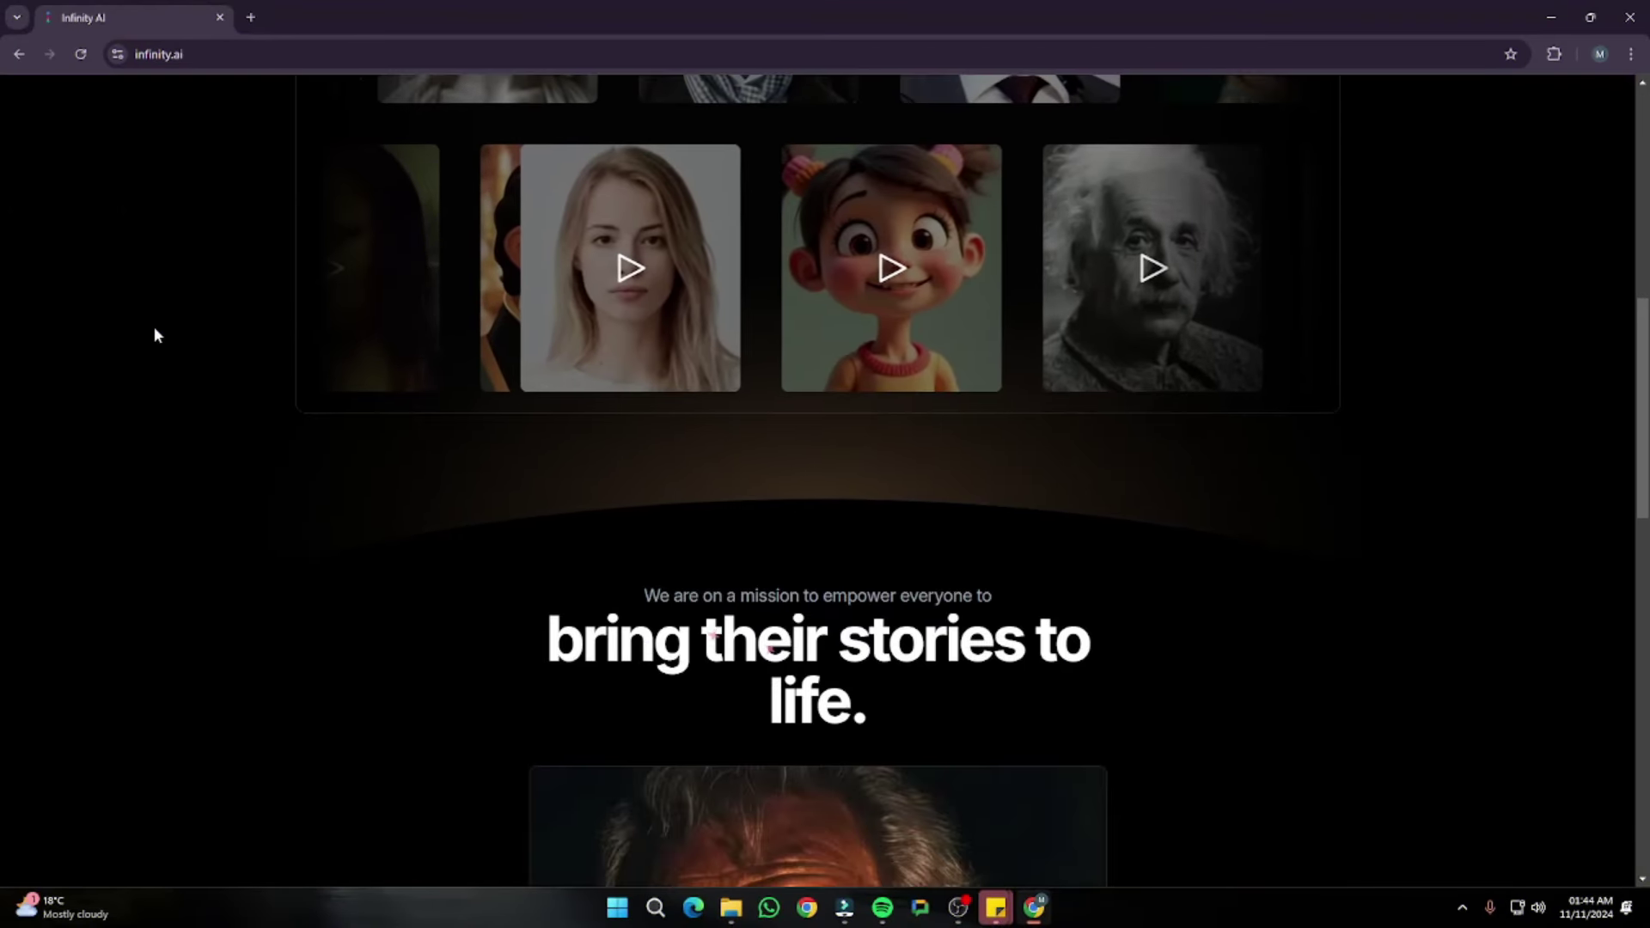
scroll(156, 335, down, 5)
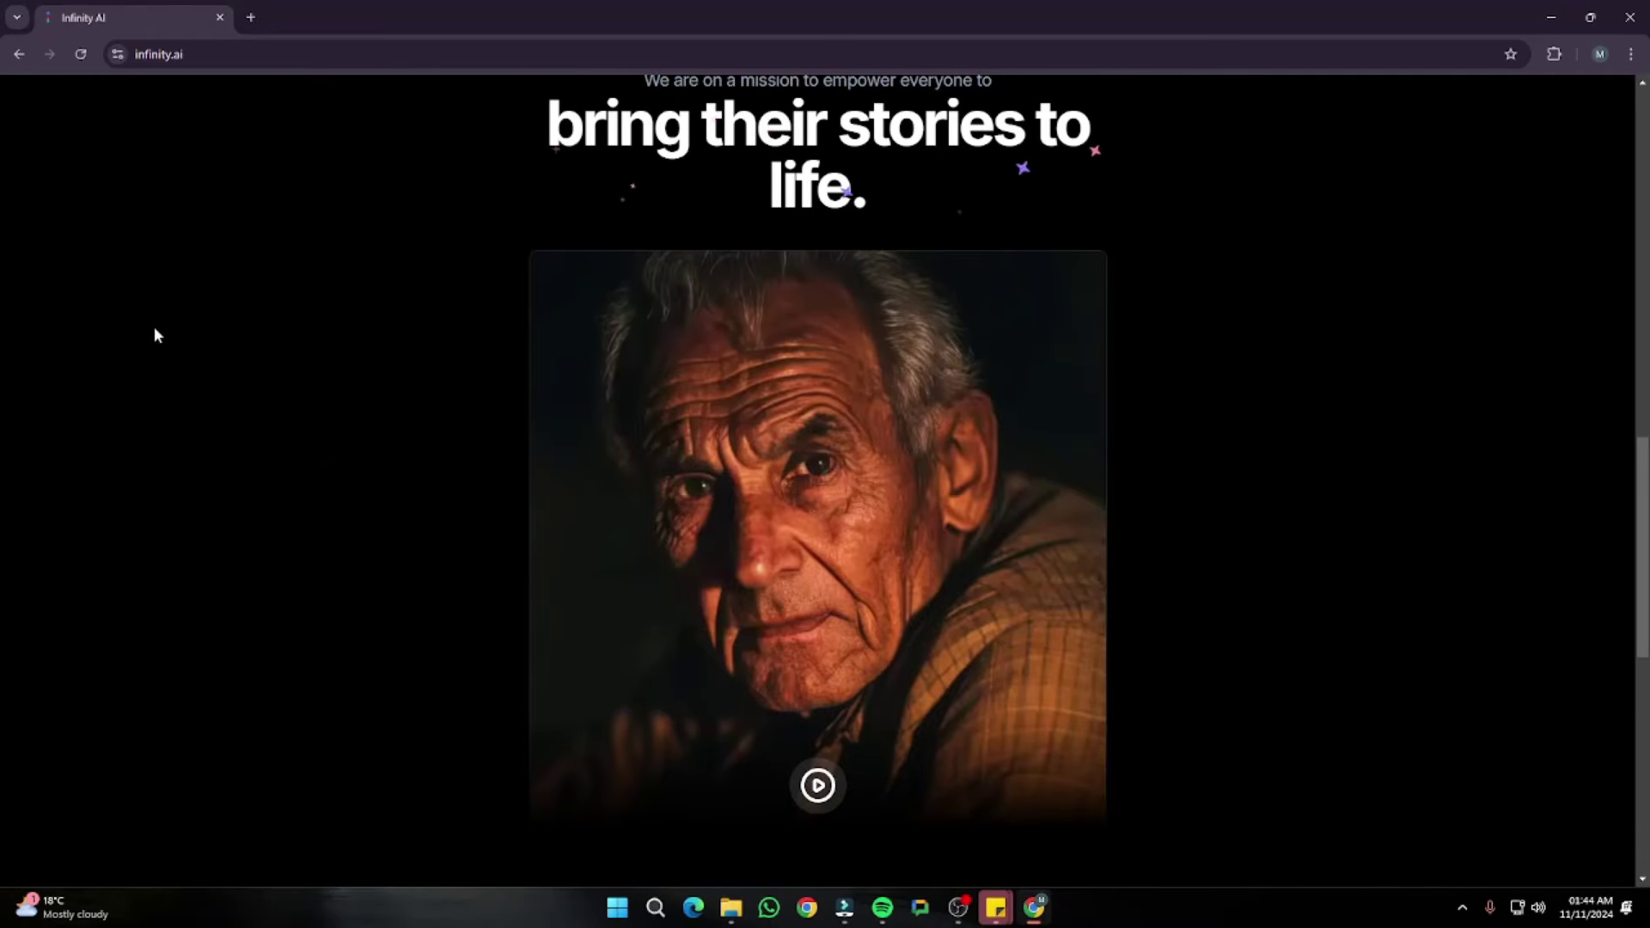
scroll(155, 335, down, 7)
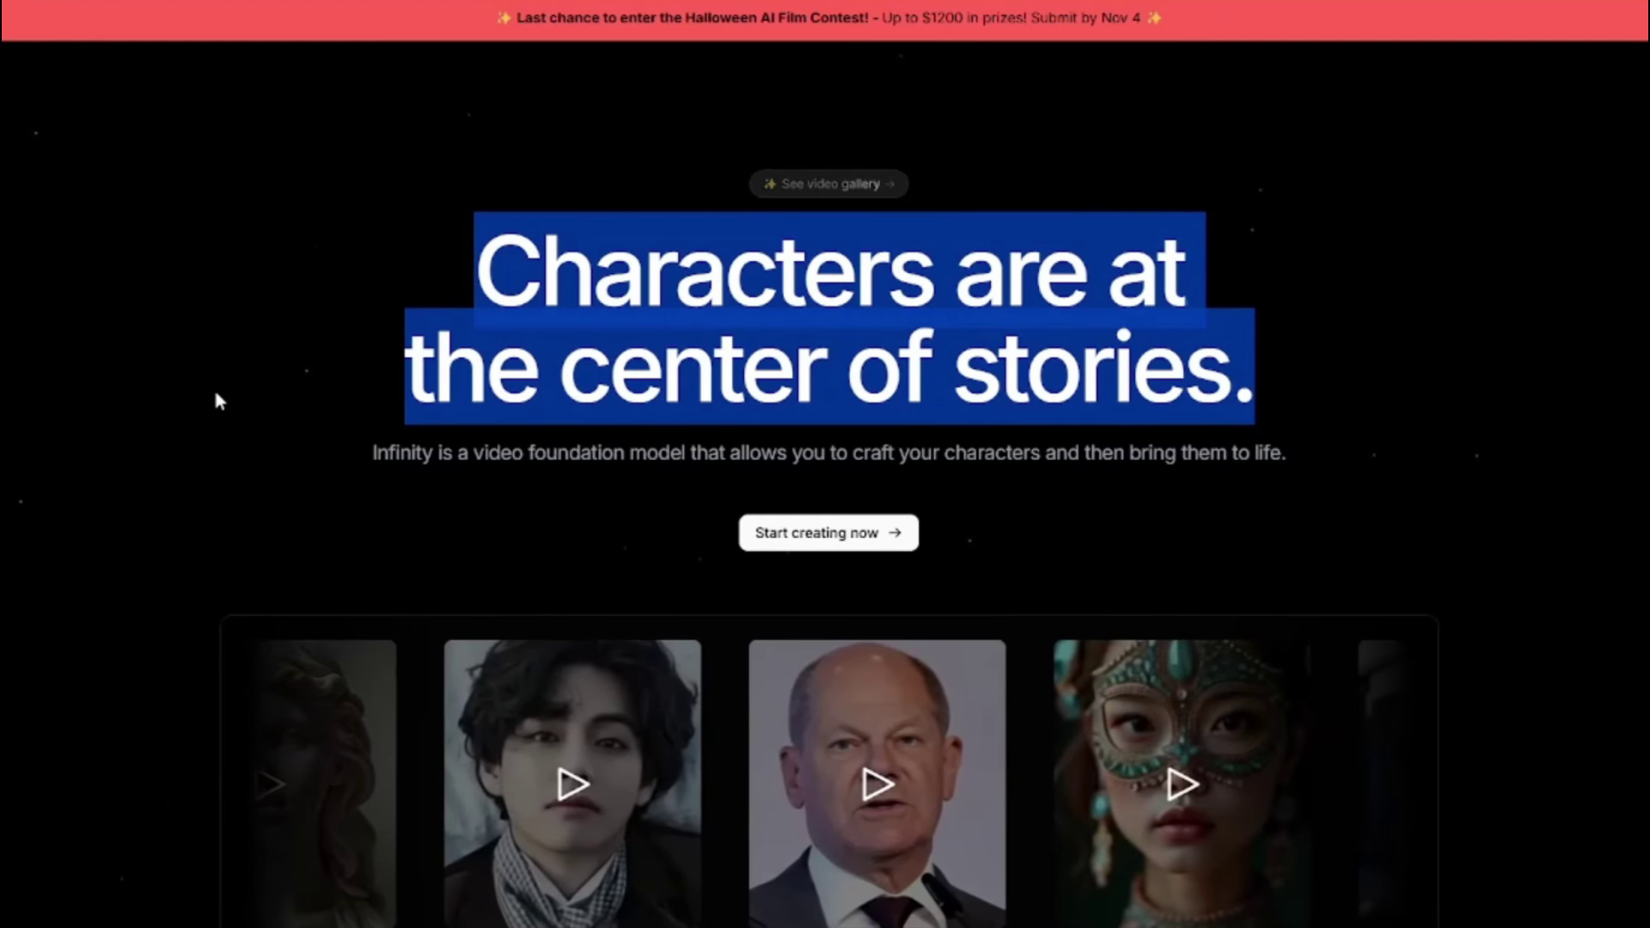
scroll(220, 401, down, 10)
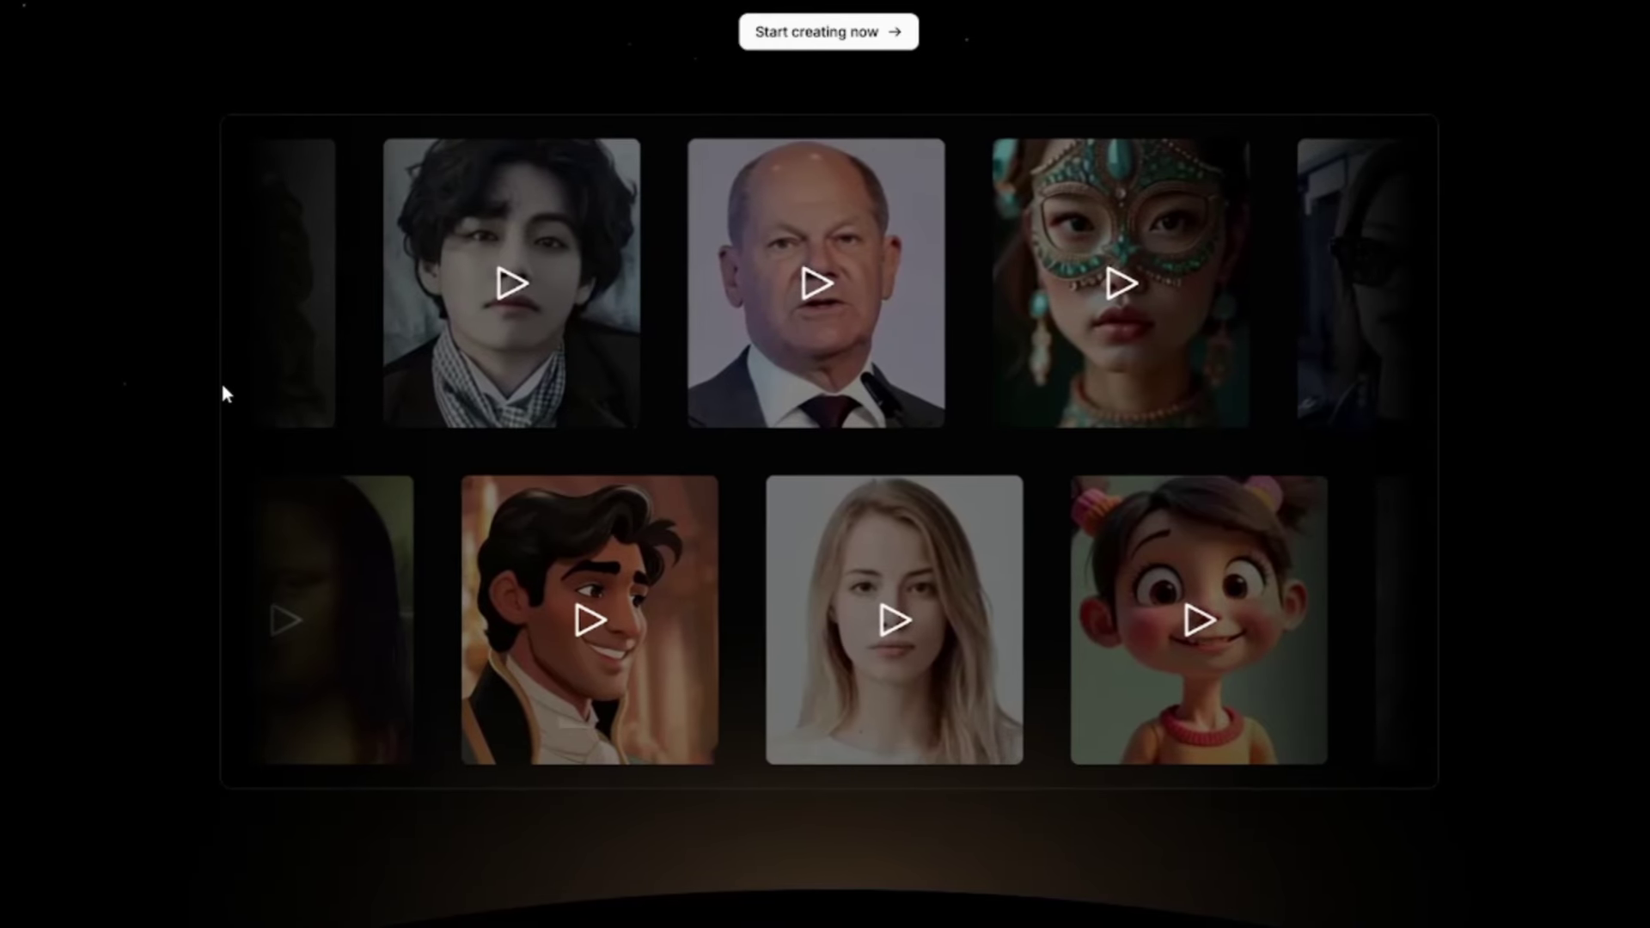
scroll(221, 394, up, 12)
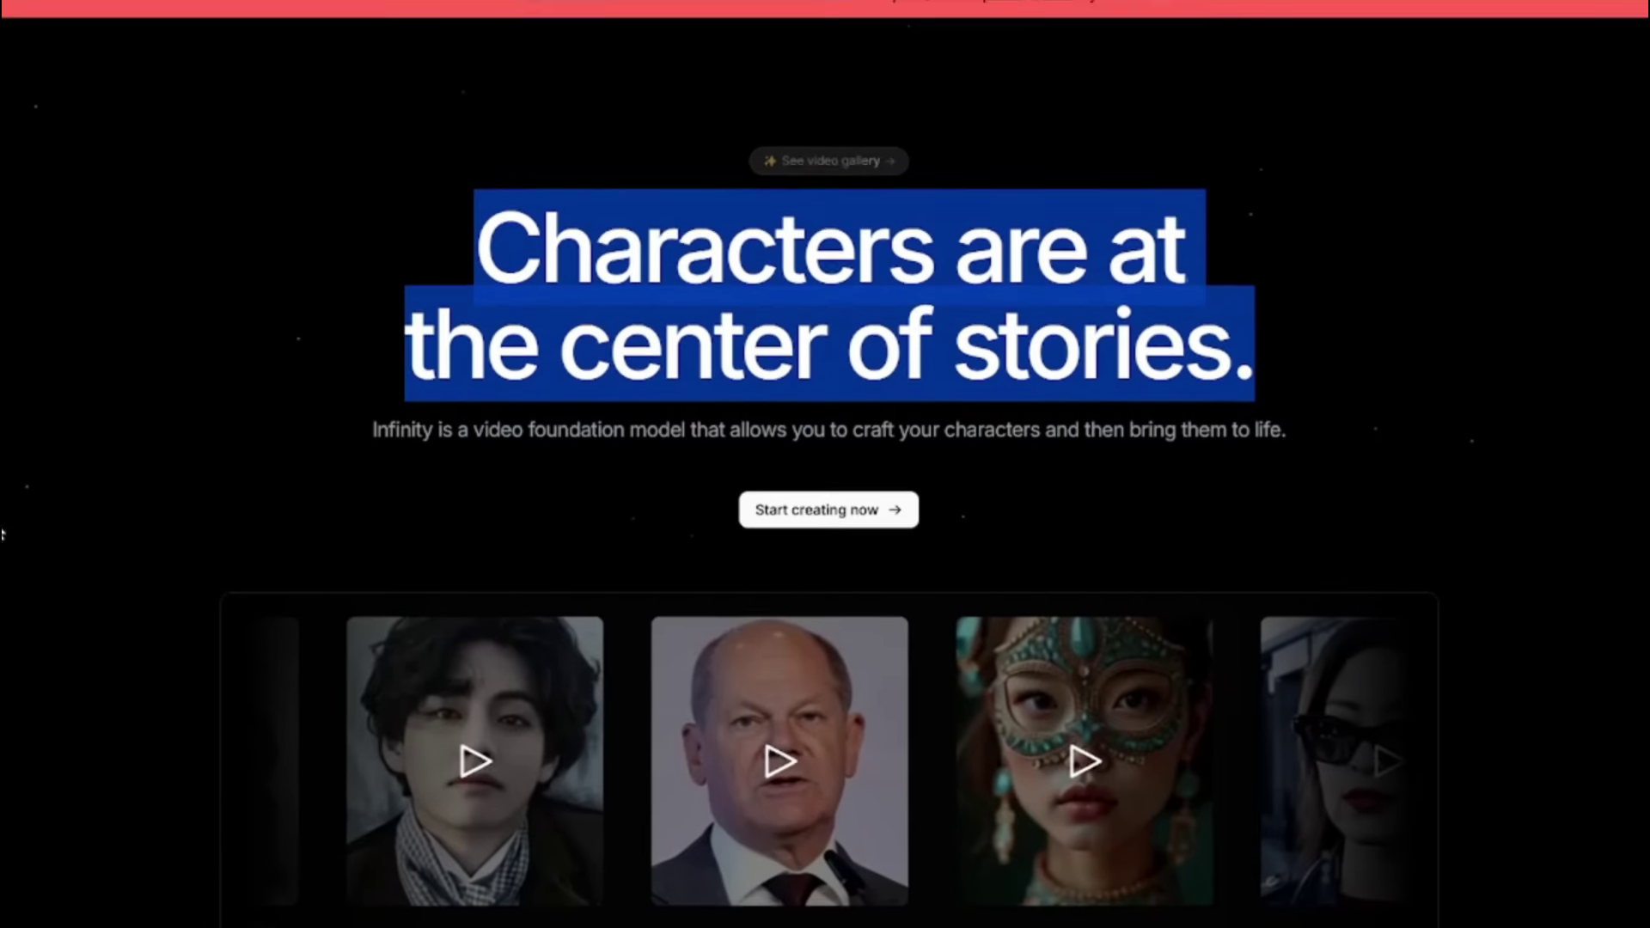
drag(453, 260, 1311, 379)
click(1005, 389)
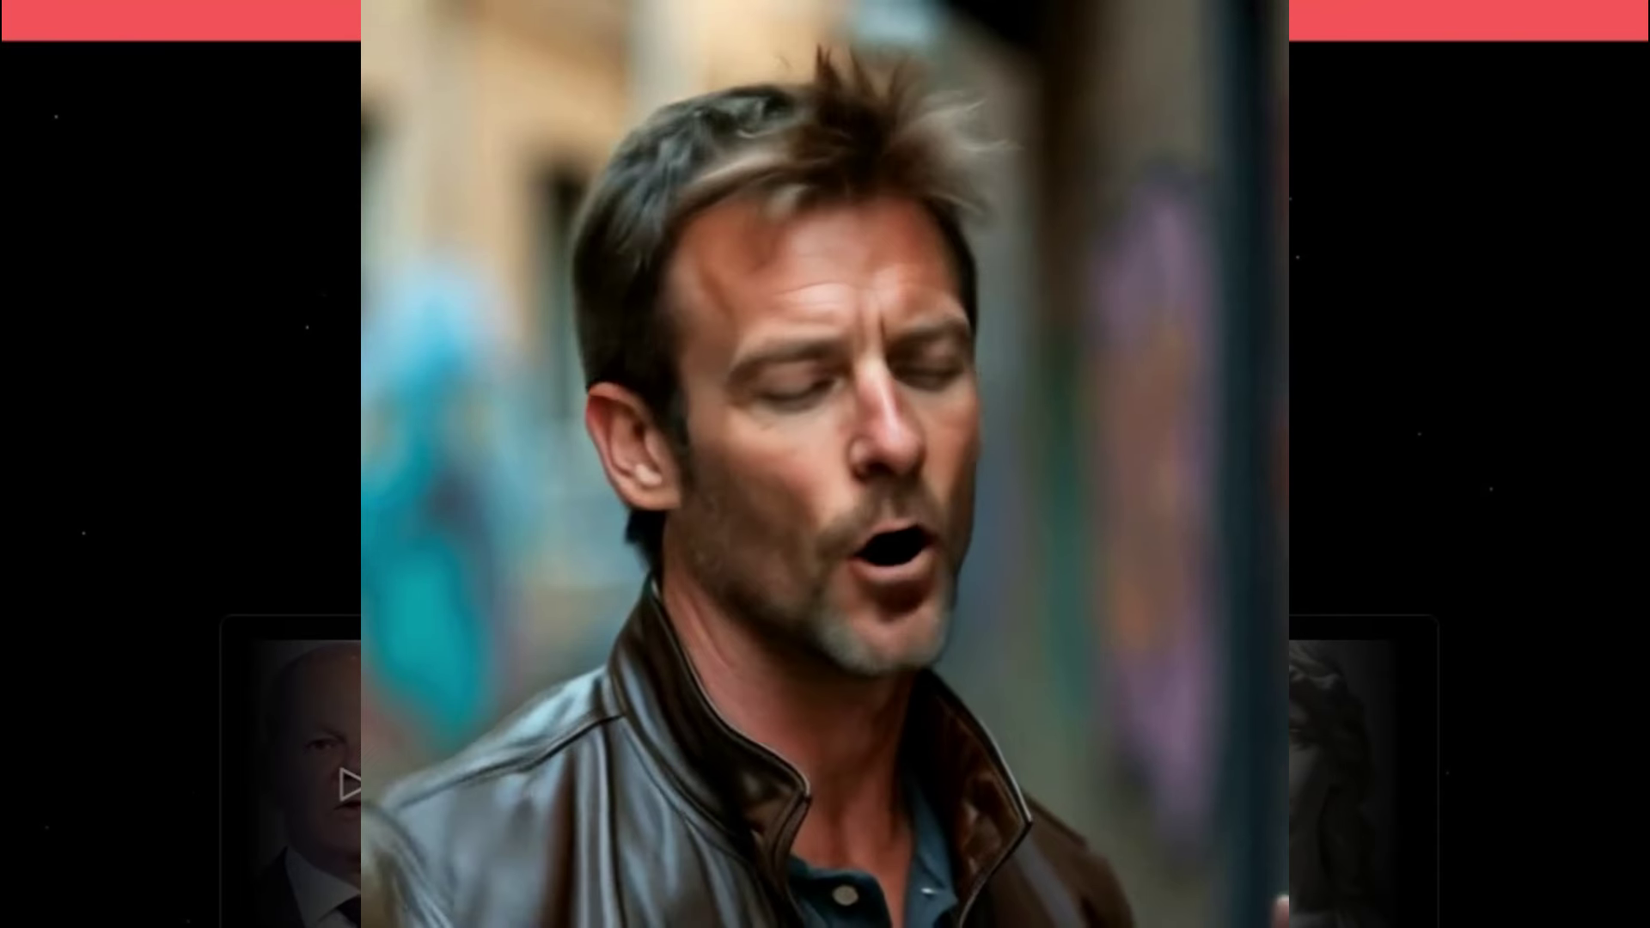
Step: Scroll through the remaining sample portrait videos on the page
scroll(184, 405, down, 5)
scroll(137, 505, down, 5)
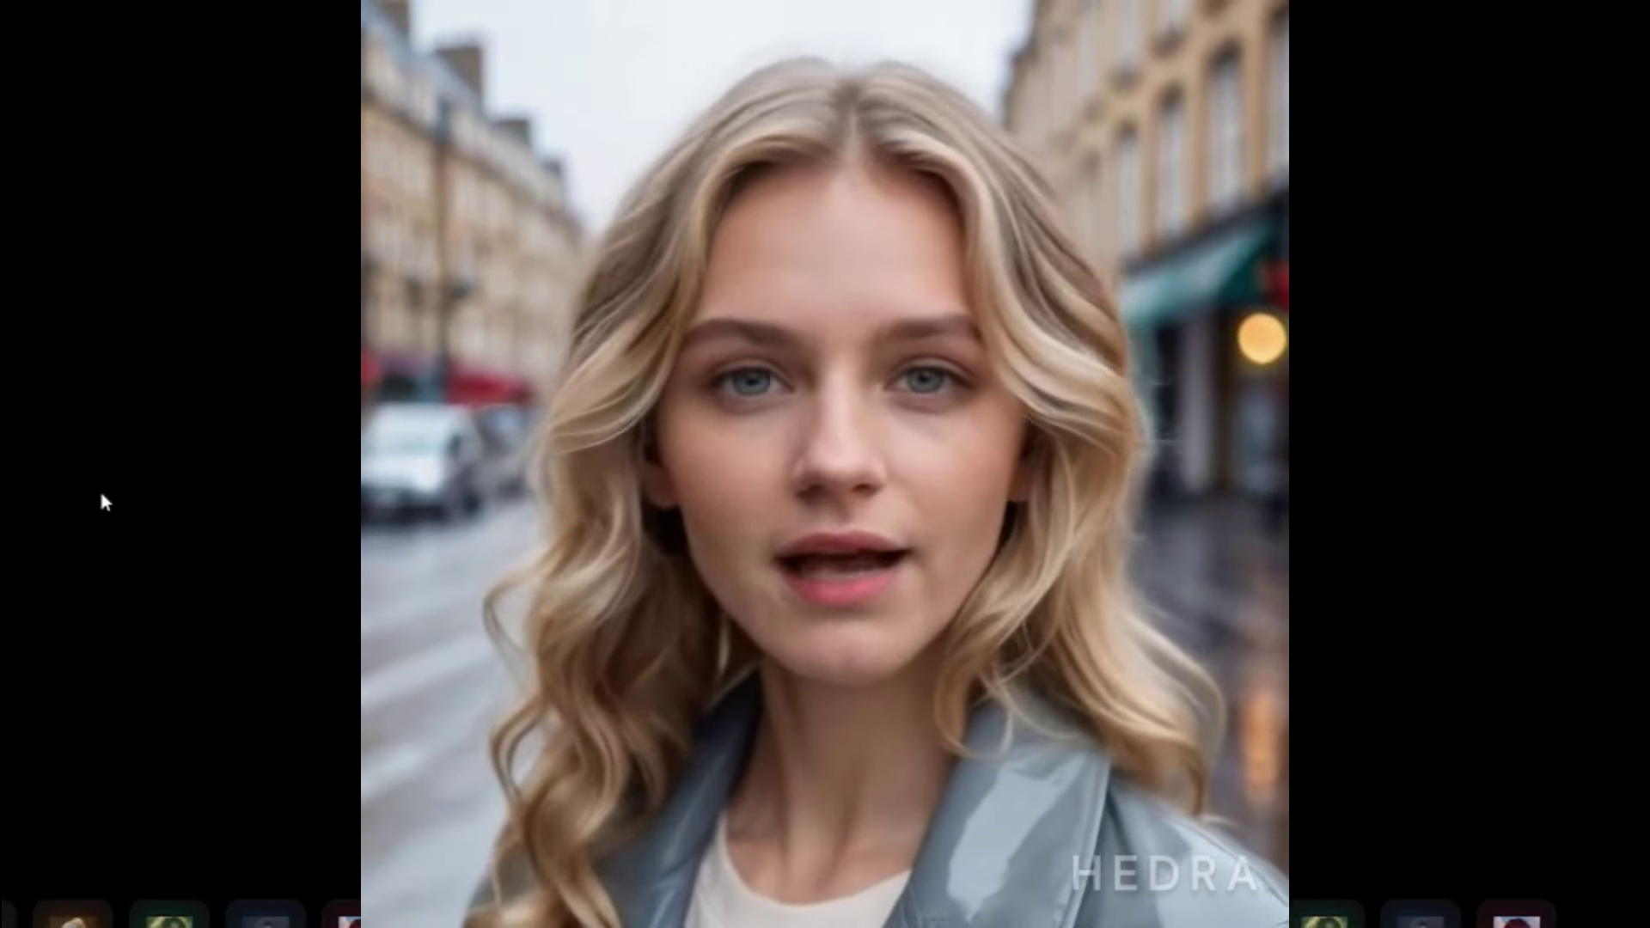
scroll(19, 456, down, 8)
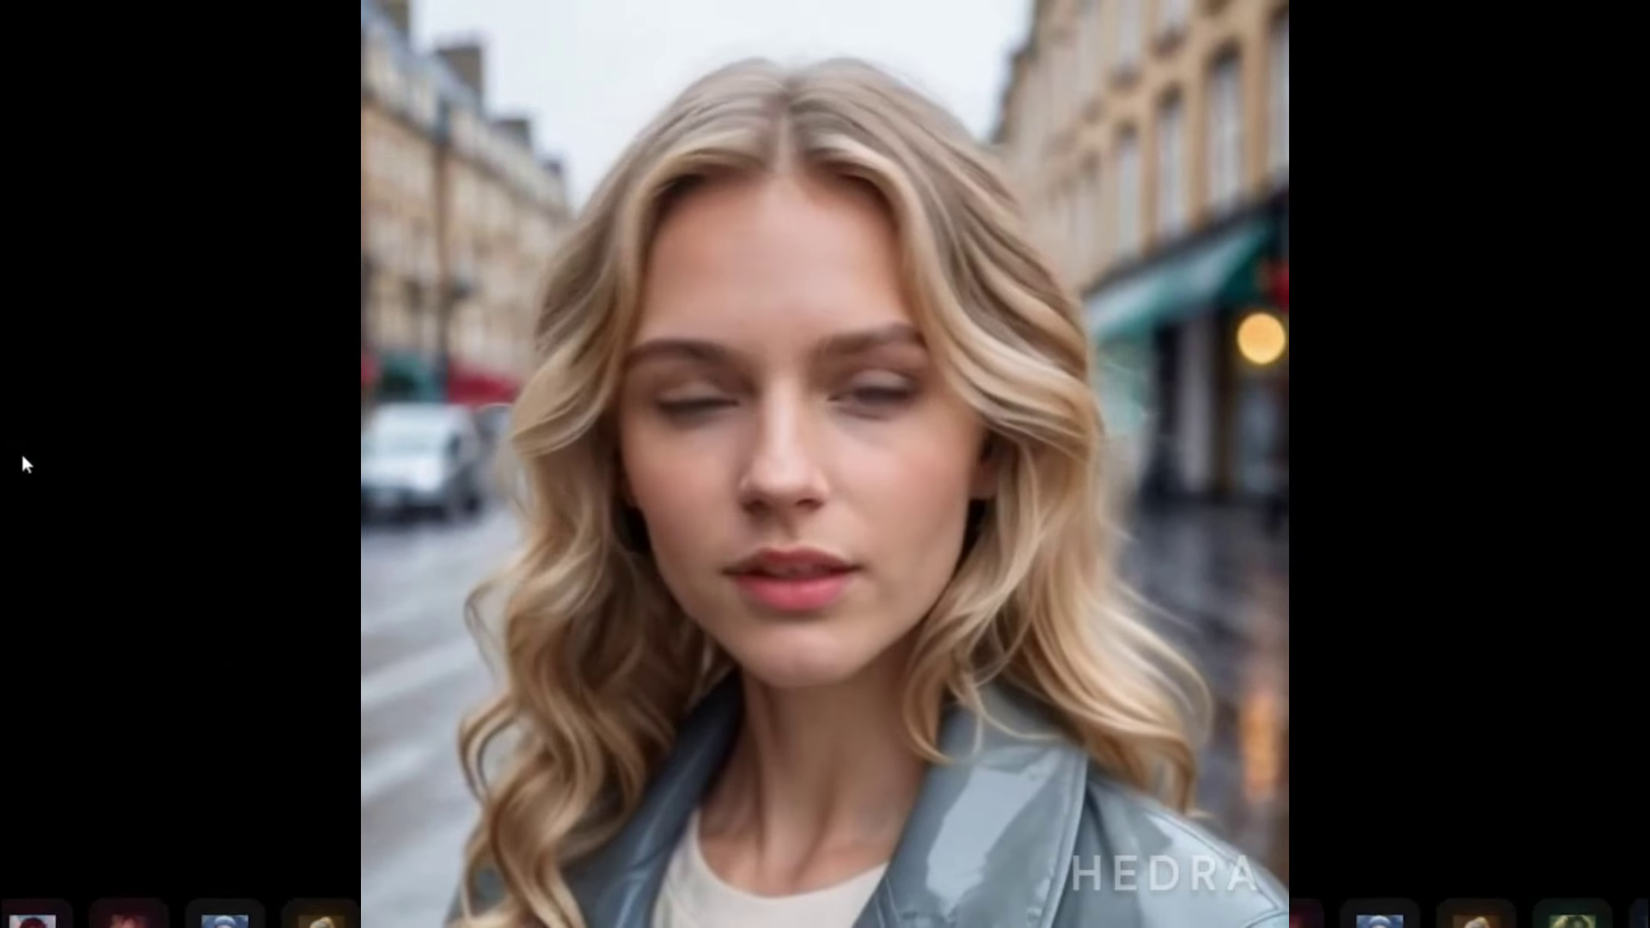
scroll(23, 464, up, 6)
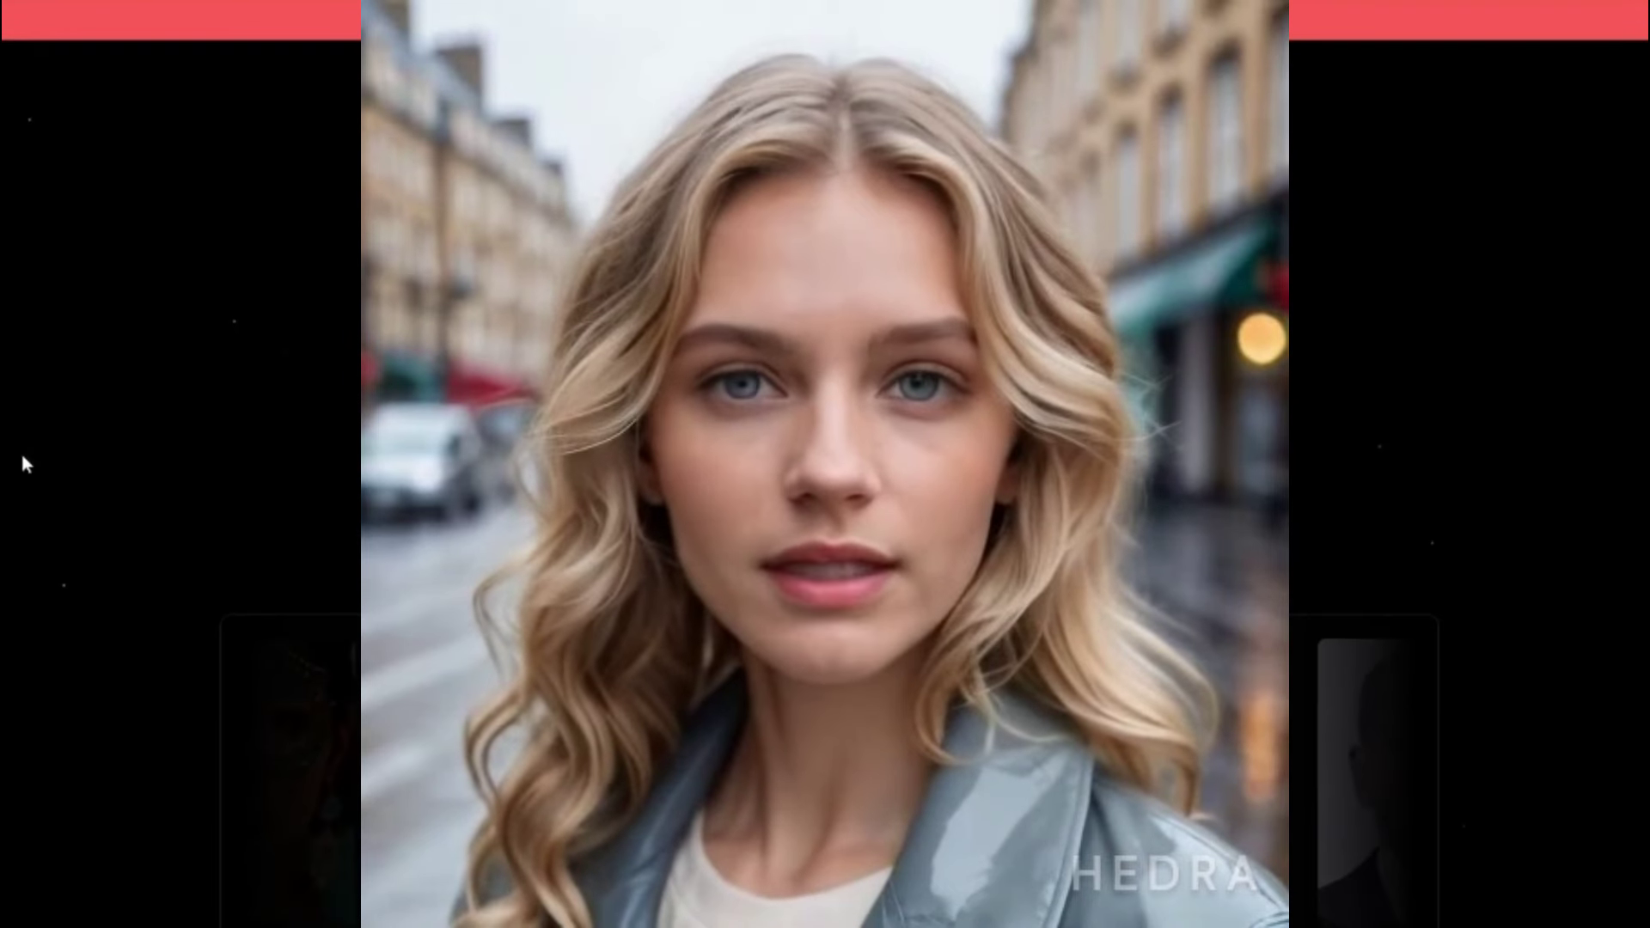
scroll(23, 464, down, 5)
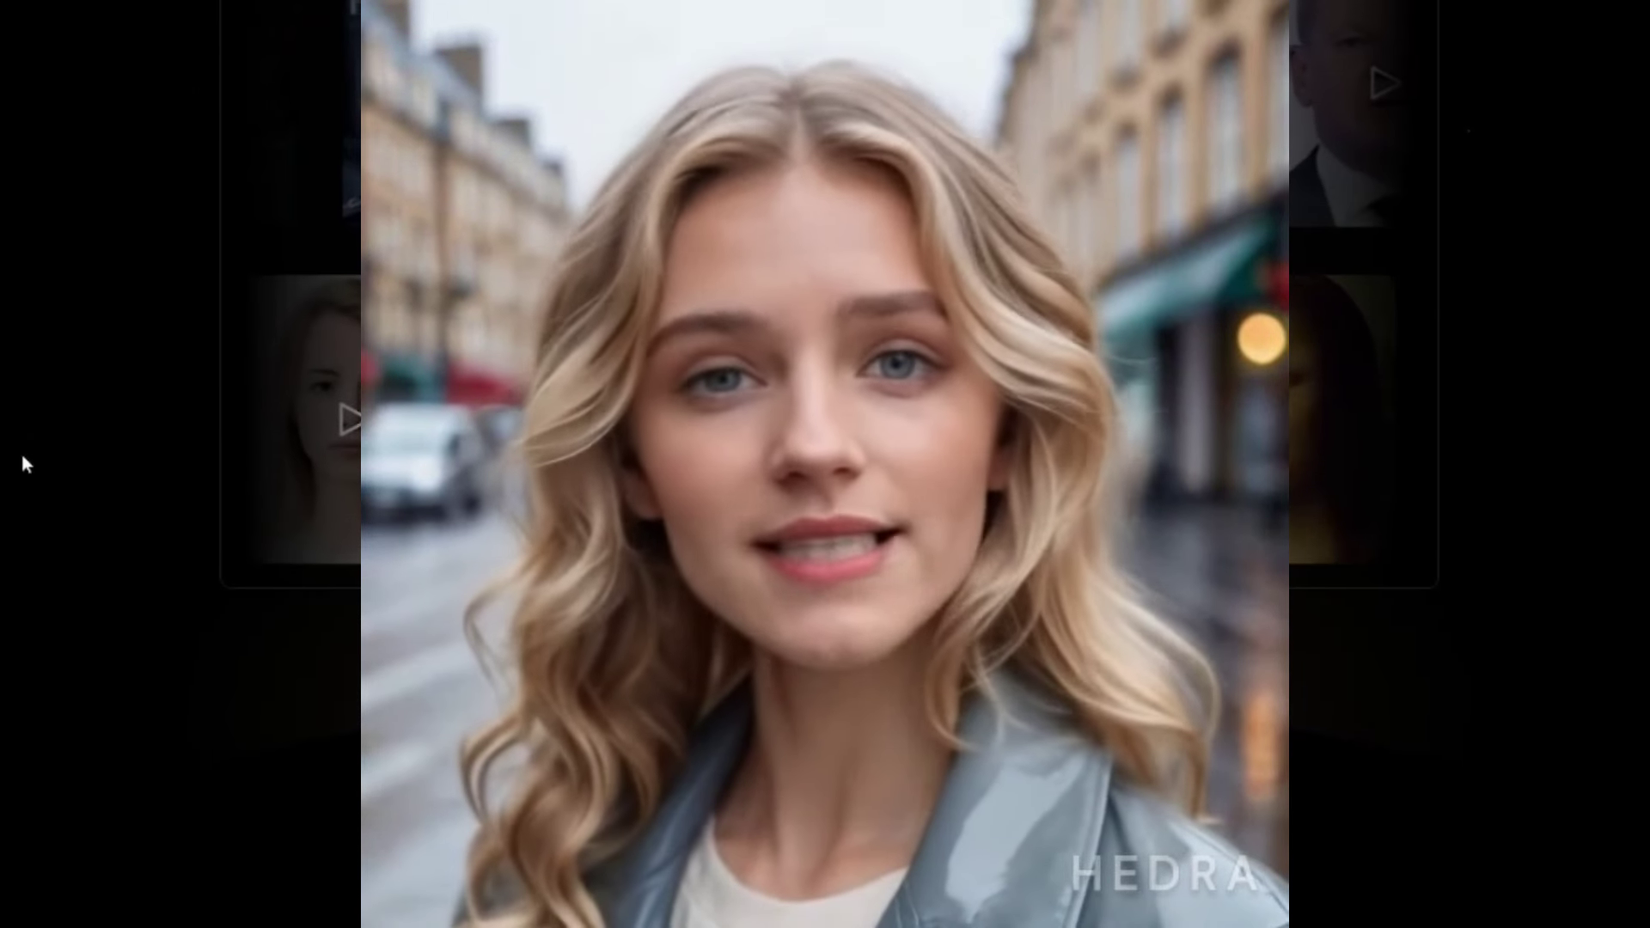
scroll(22, 464, up, 5)
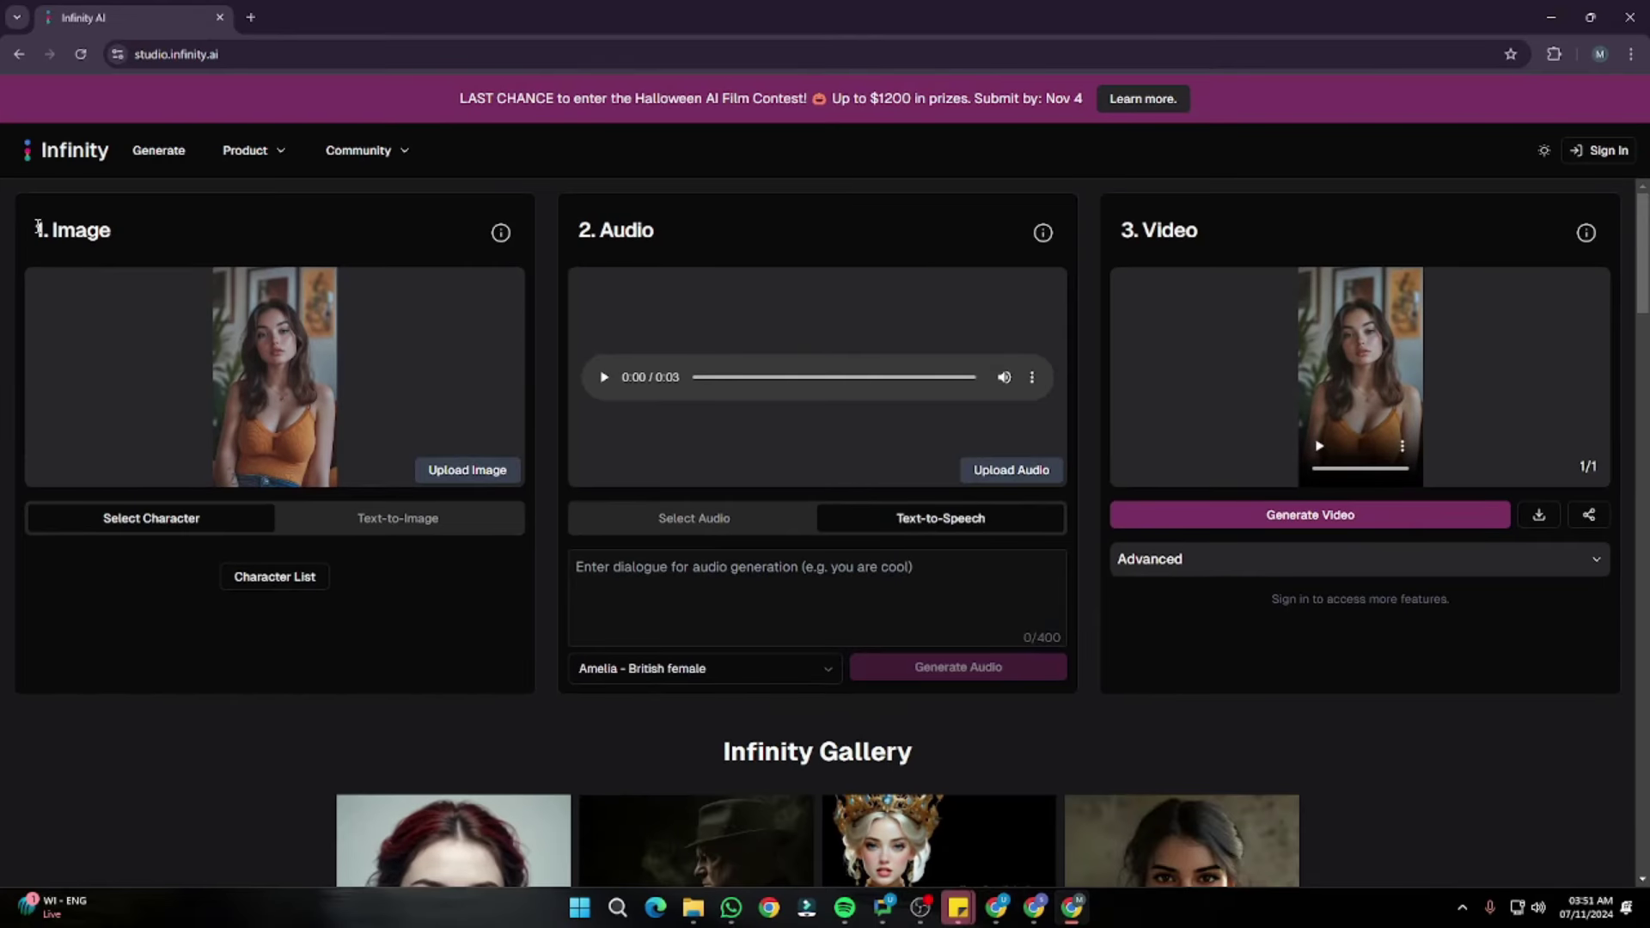
Step: Highlight the 1. Image, 2. Audio and 3. Video headings, then go to Sign in
drag(37, 226, 199, 234)
drag(583, 230, 691, 238)
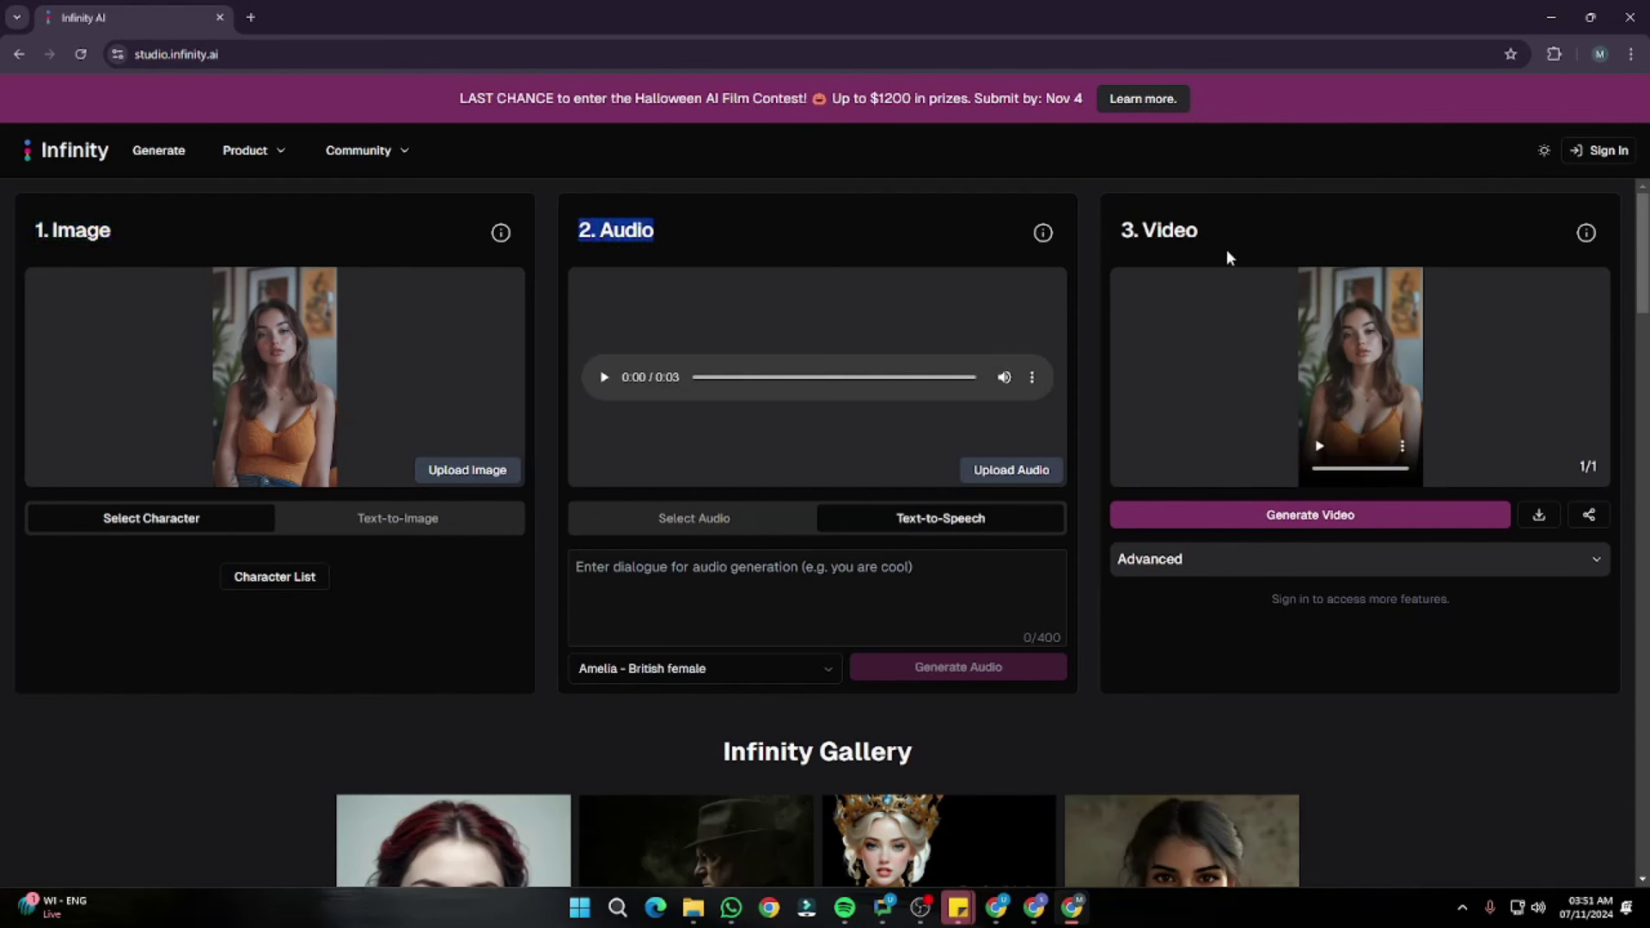
drag(1122, 229, 1251, 236)
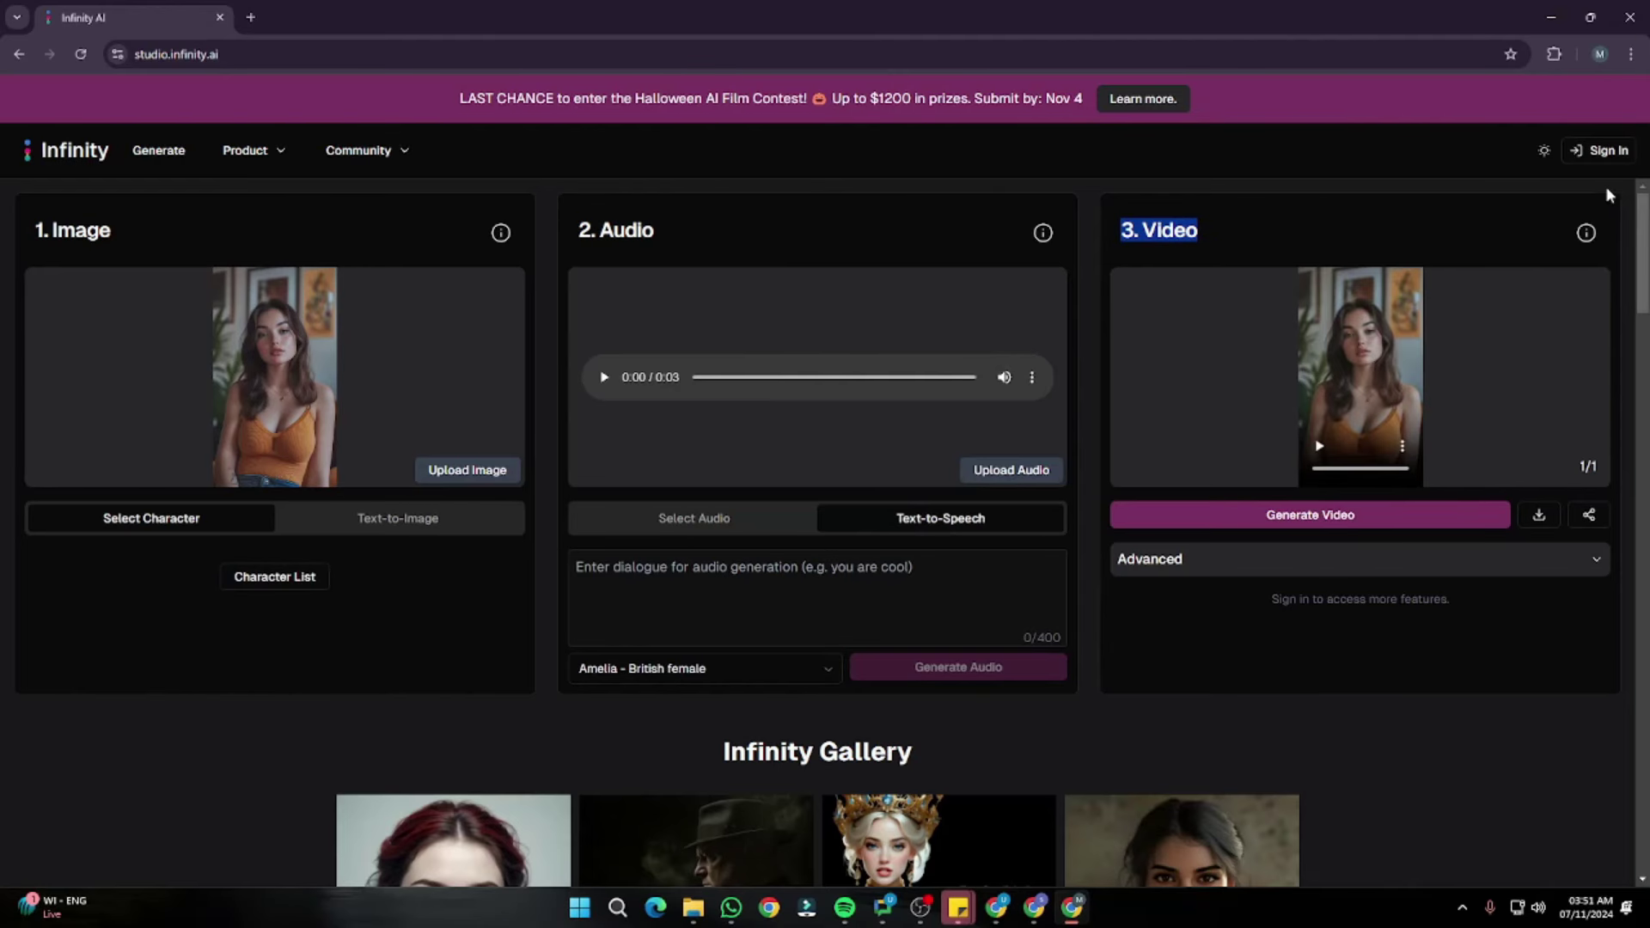
click(1580, 159)
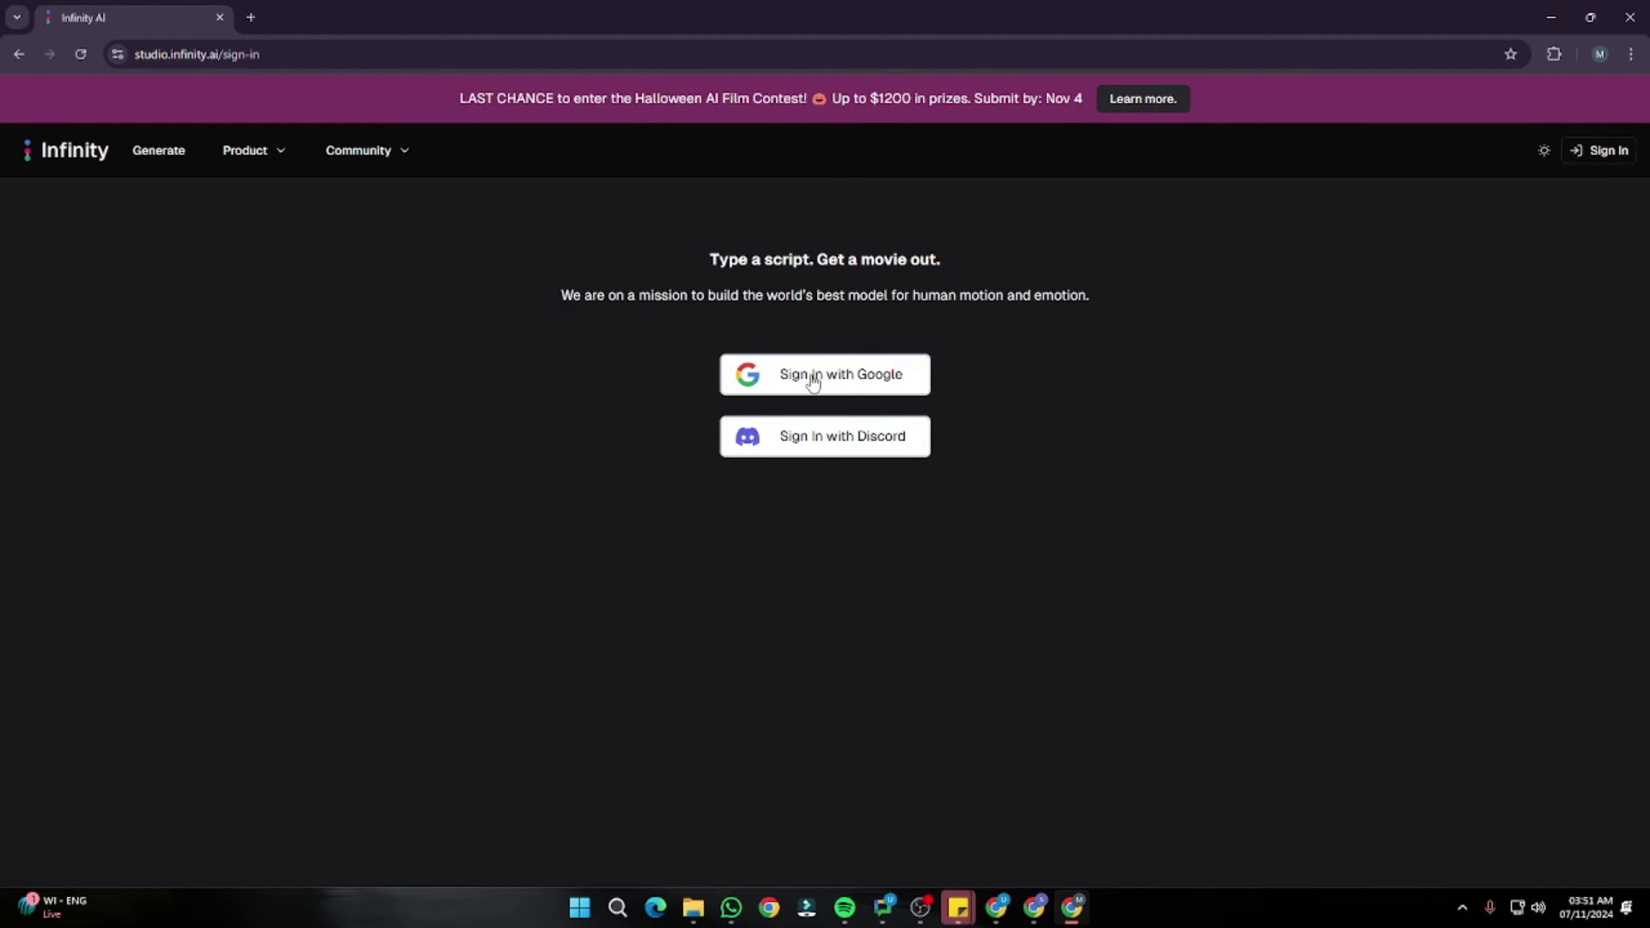
Step: Choose Sign in with Google and complete the account login
click(812, 381)
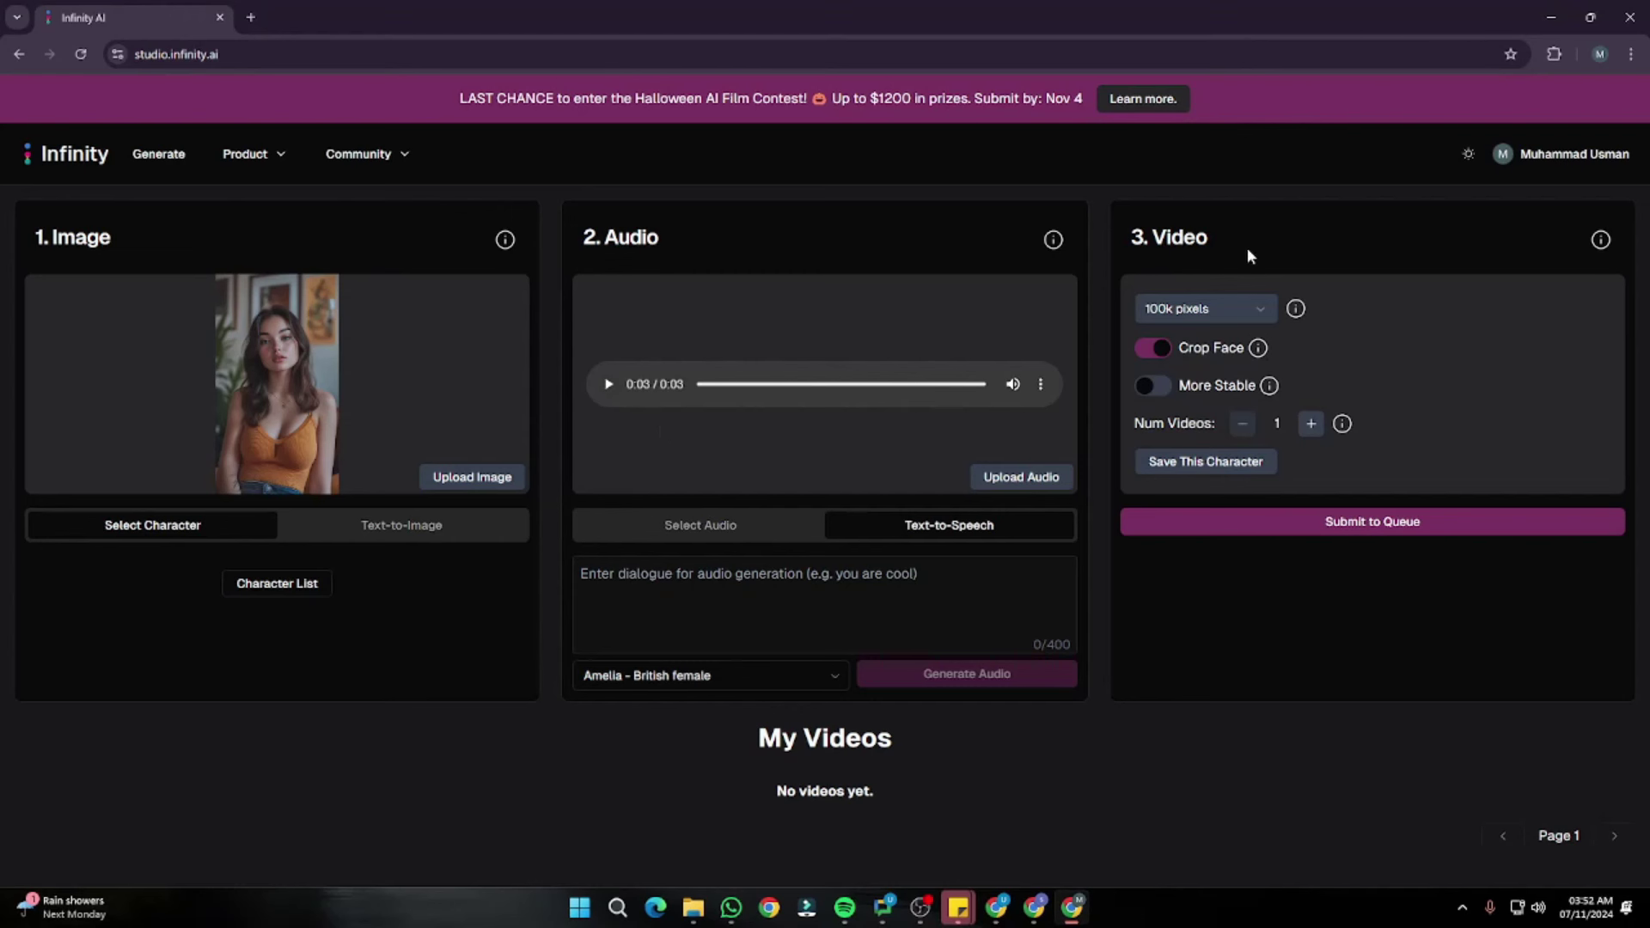
Step: Choose 400k pixels (alpha) resolution and leave Num Videos at 1
click(1263, 308)
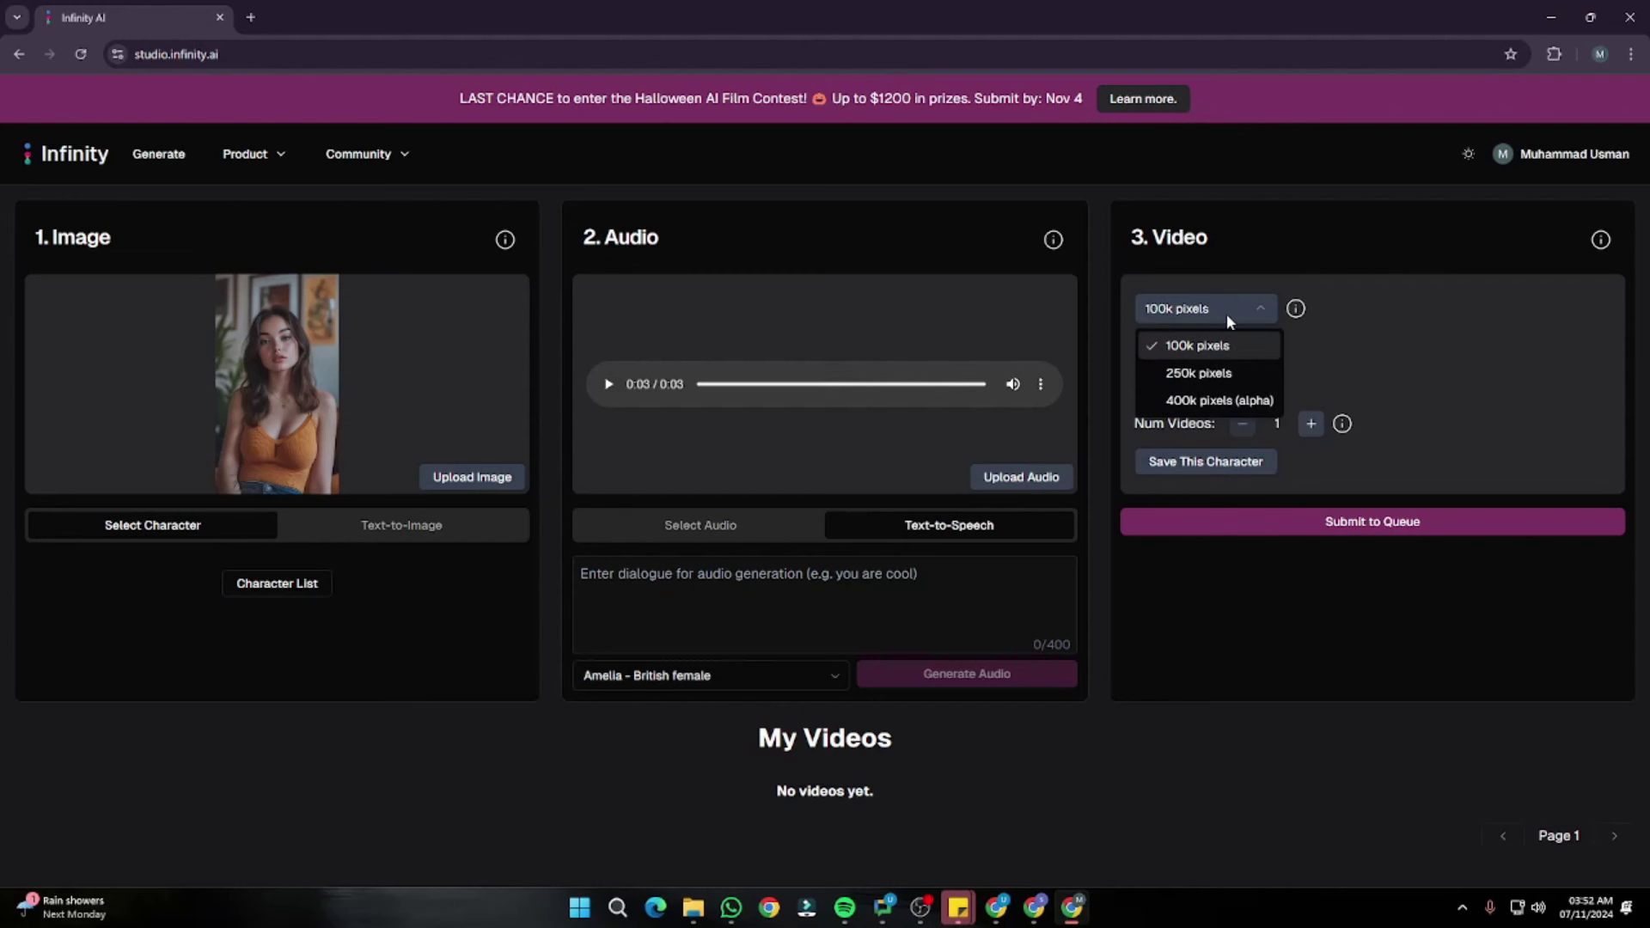
click(1211, 403)
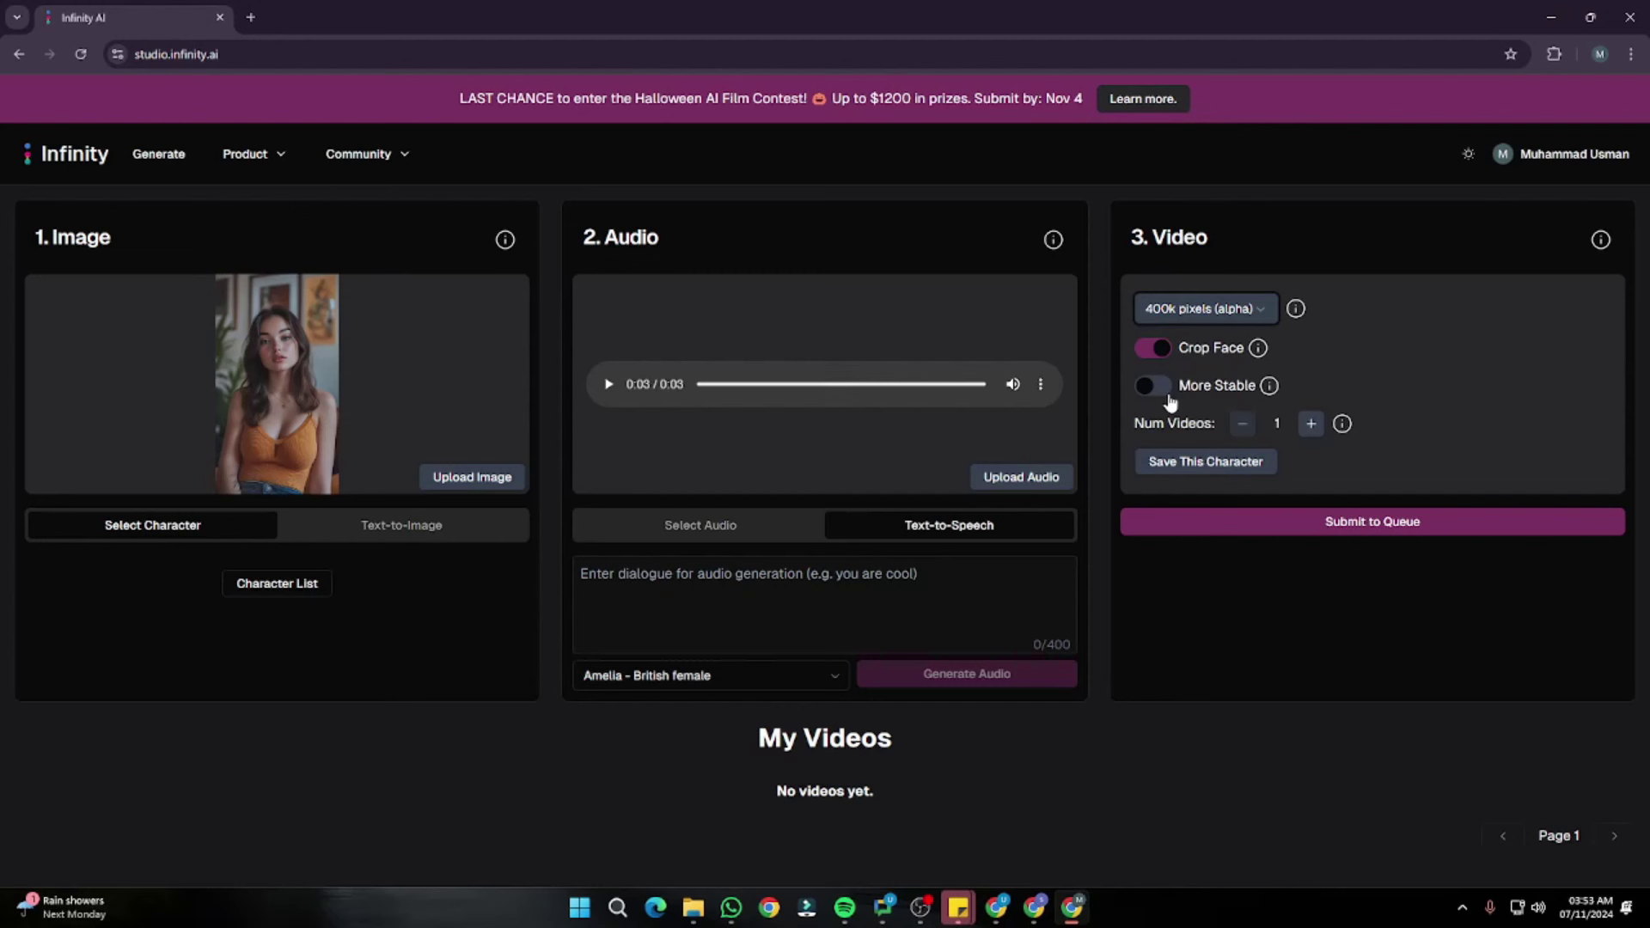
double_click(1311, 424)
double_click(1247, 423)
Step: Upload the blonde woman's selfie from Downloads as the character image
click(456, 478)
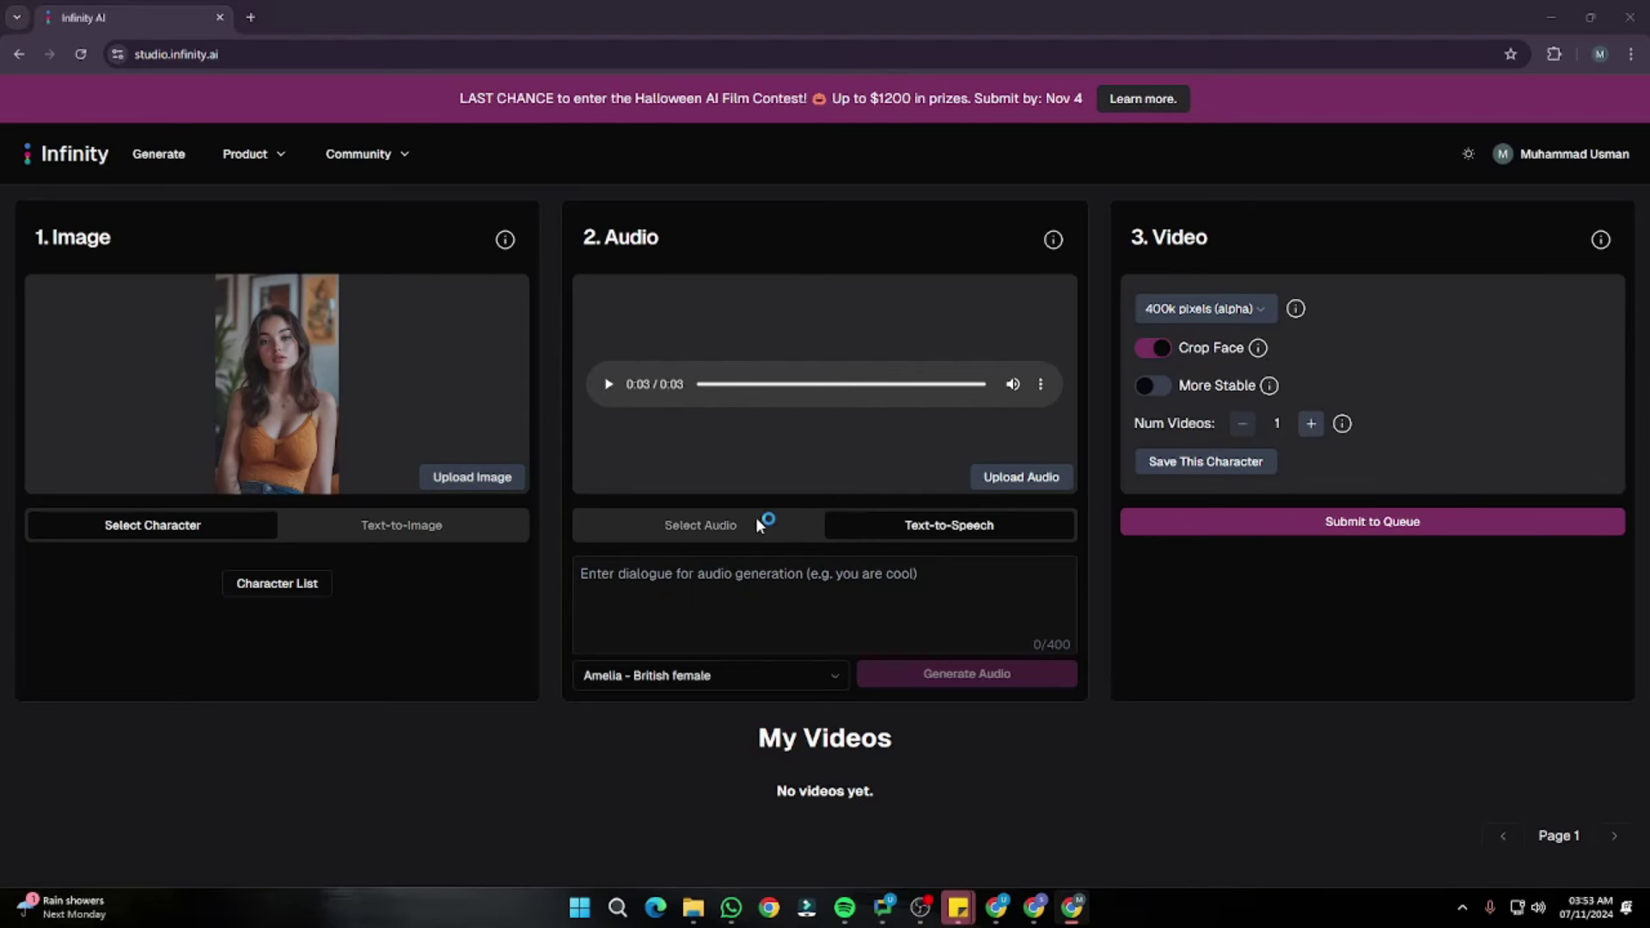
scroll(649, 319, down, 10)
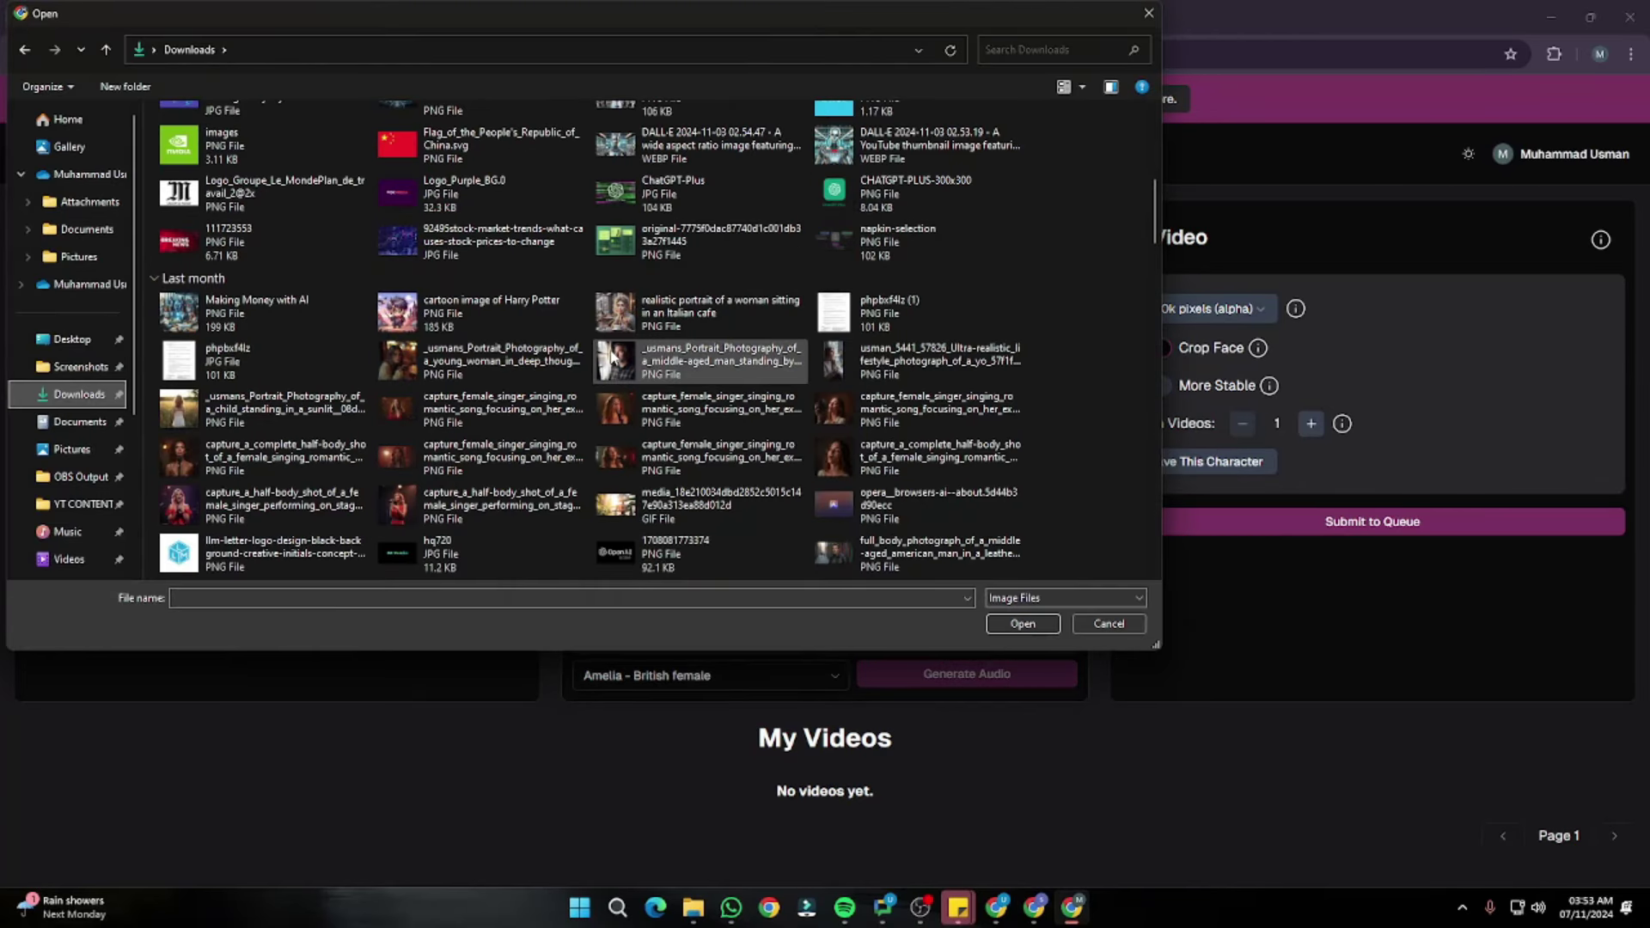
scroll(558, 362, down, 6)
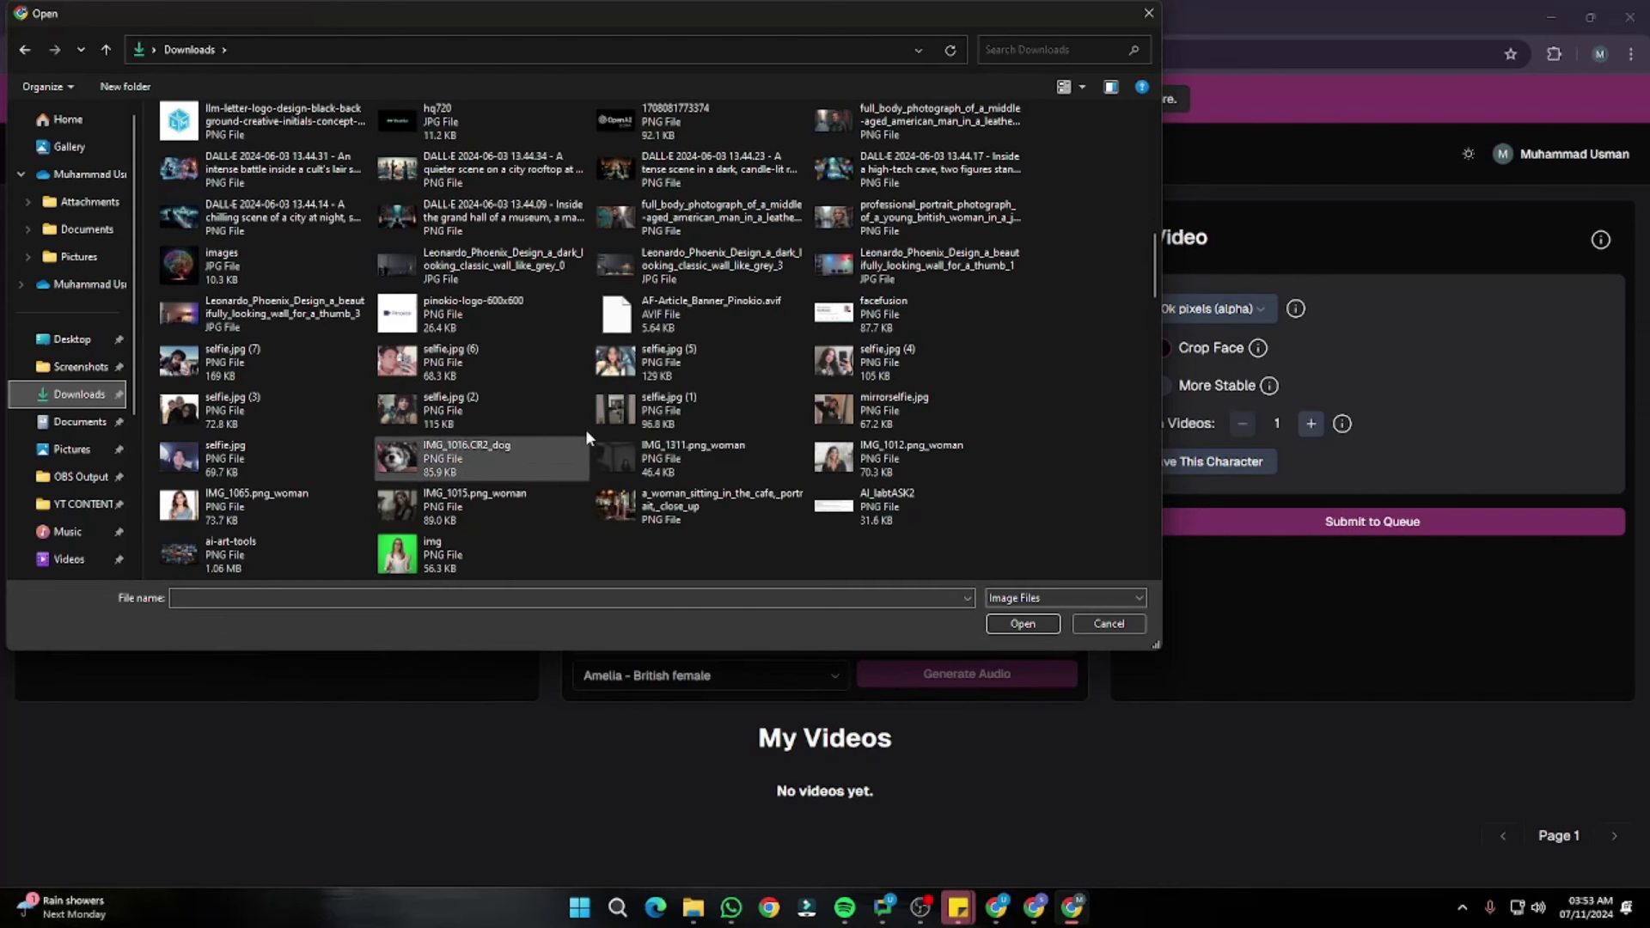
double_click(526, 374)
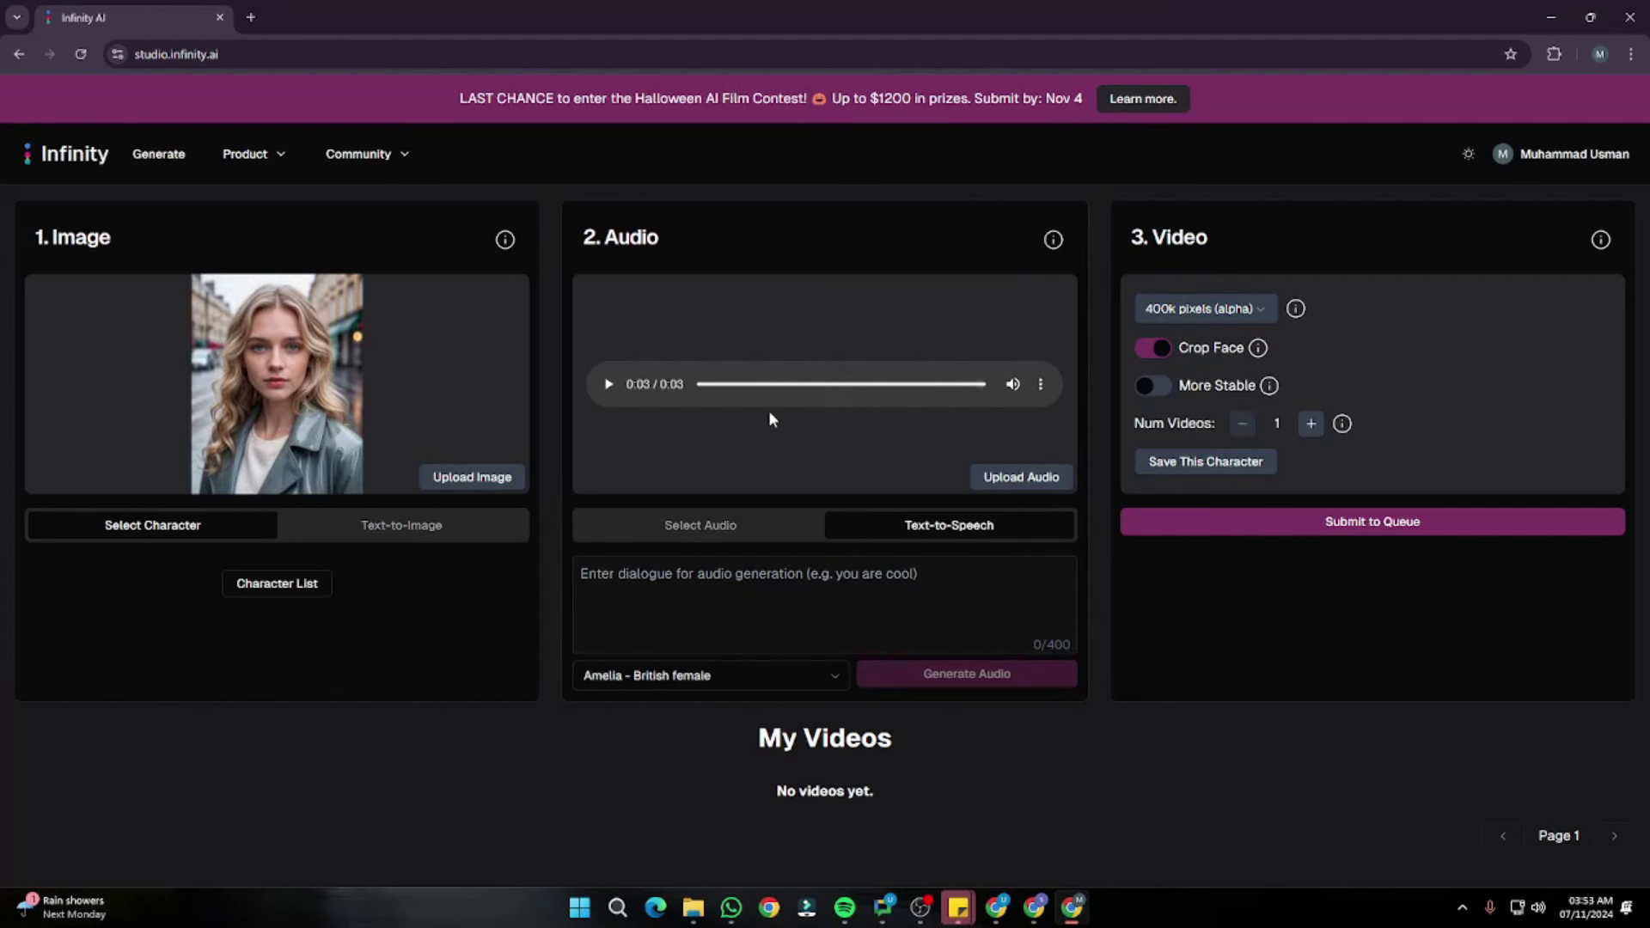
Step: Try the preset clips Eating the dogs, Forrest Gump, I need it and Bleh-Bleh-Bleh, ending on Yoda
click(808, 525)
click(931, 587)
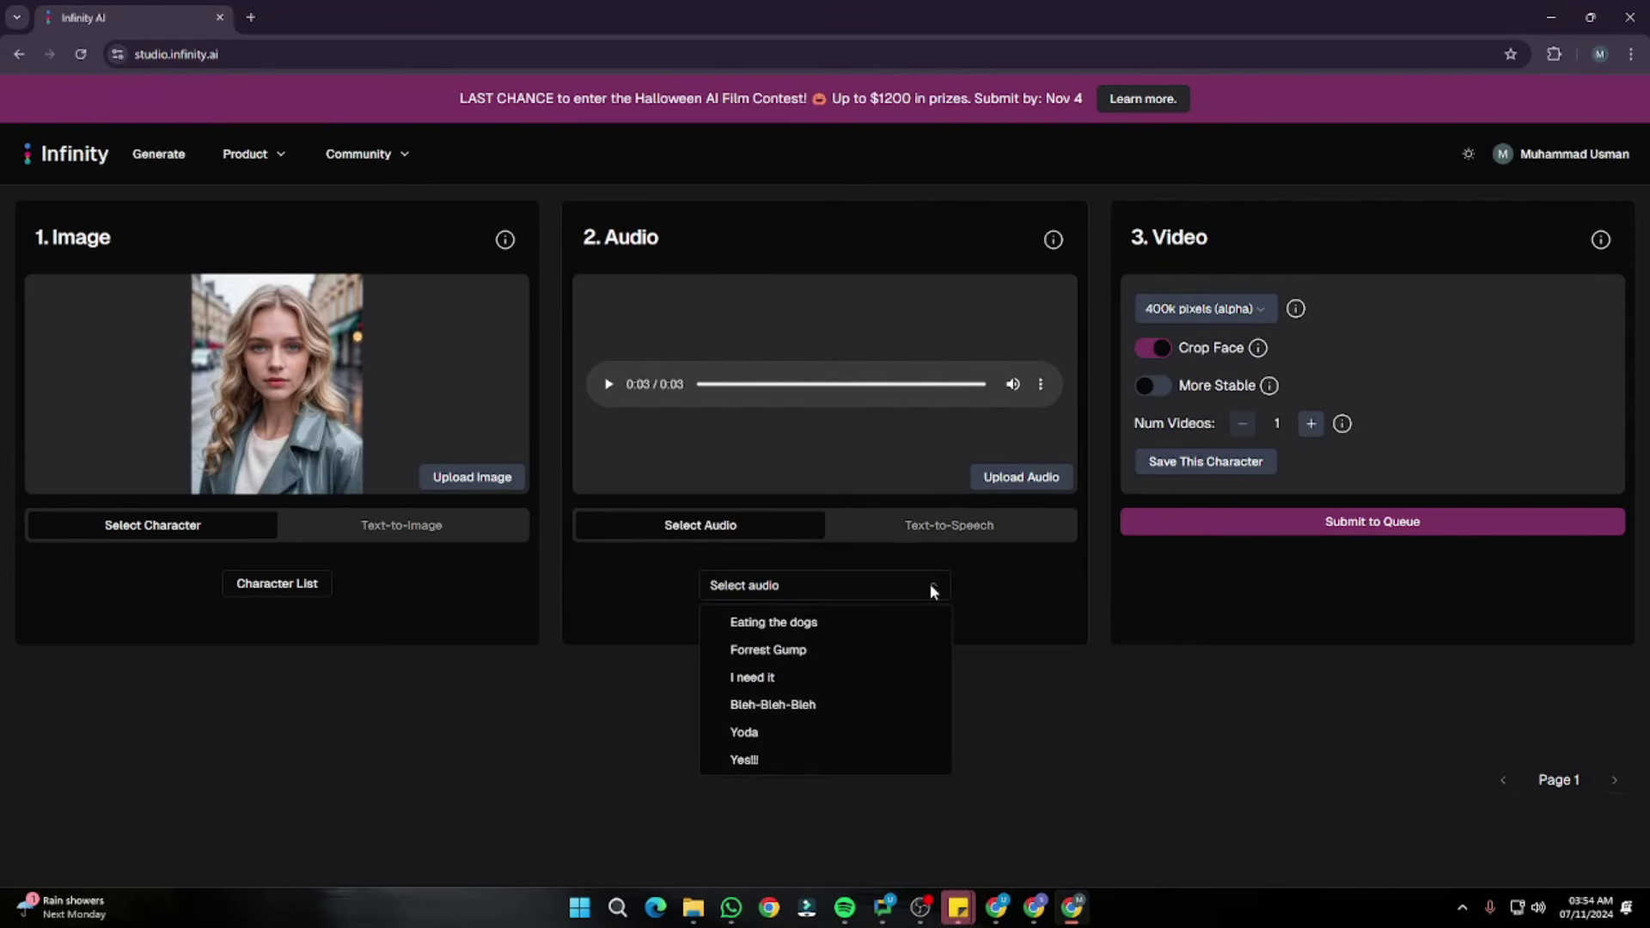
click(768, 626)
click(778, 588)
click(785, 649)
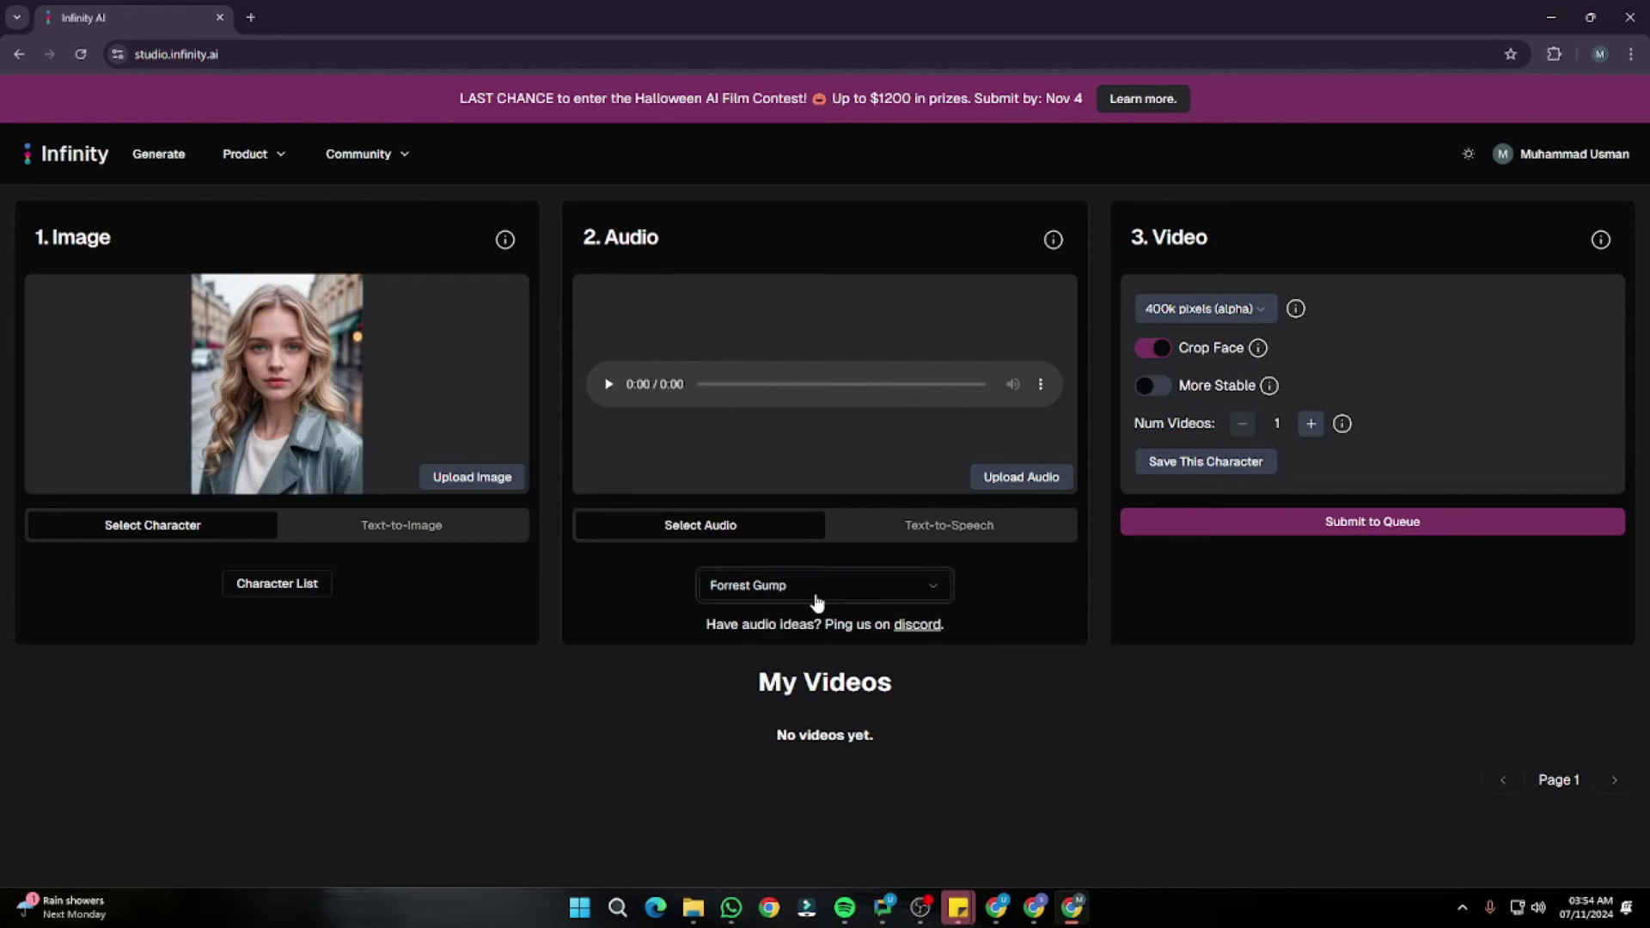
click(817, 592)
click(783, 677)
click(808, 592)
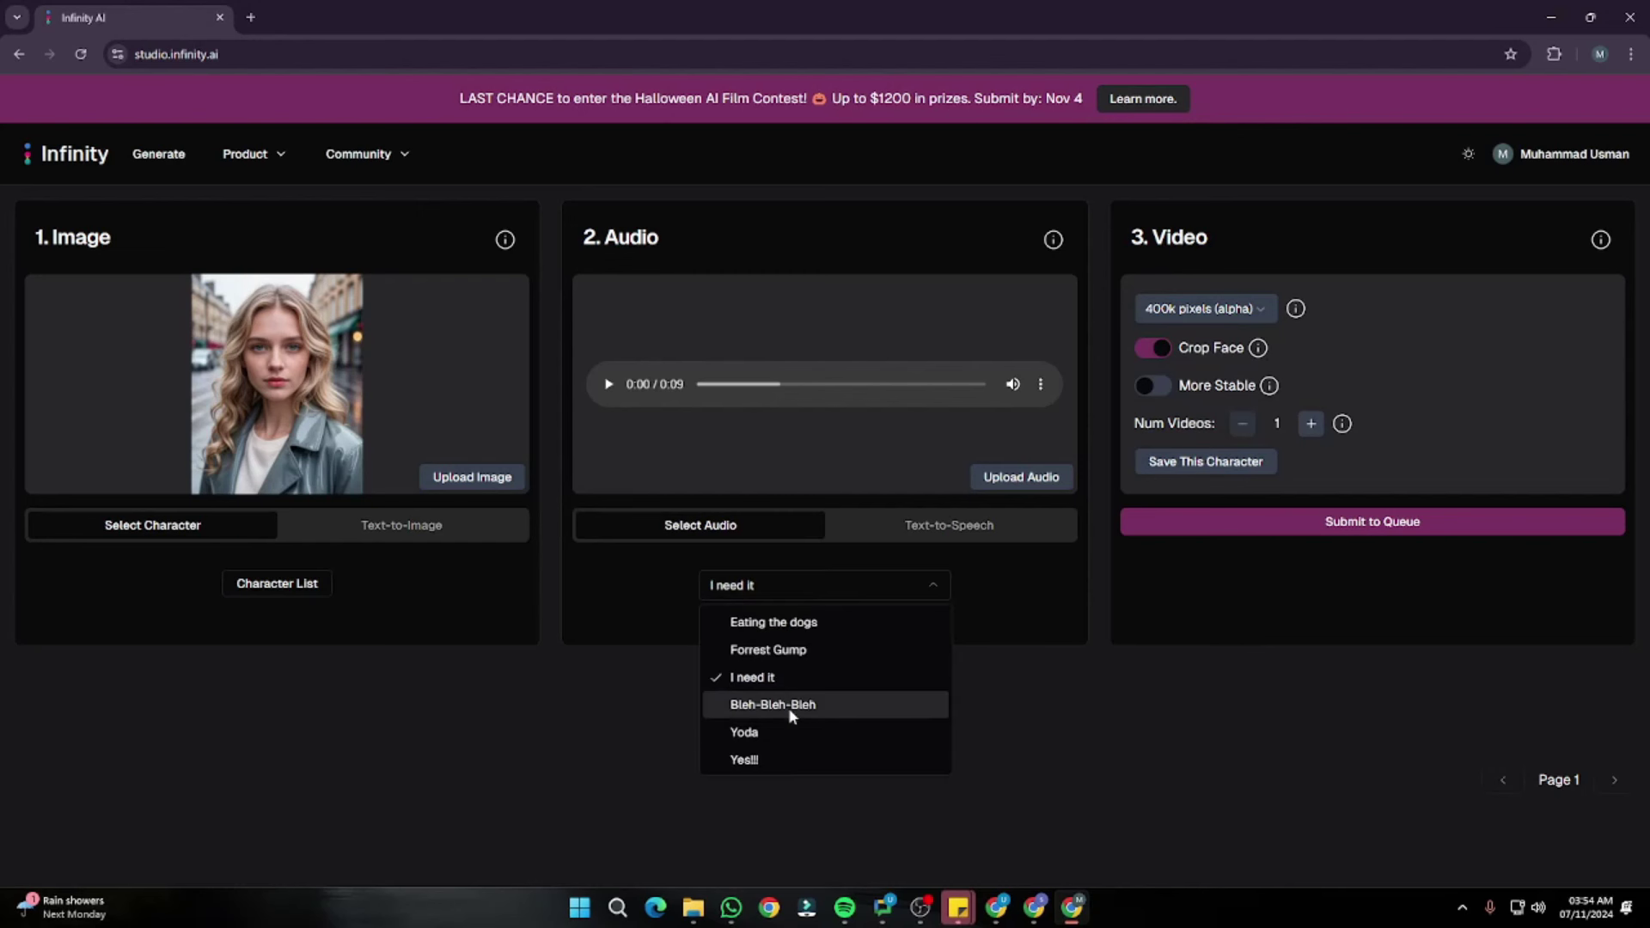
click(788, 706)
click(844, 593)
click(786, 724)
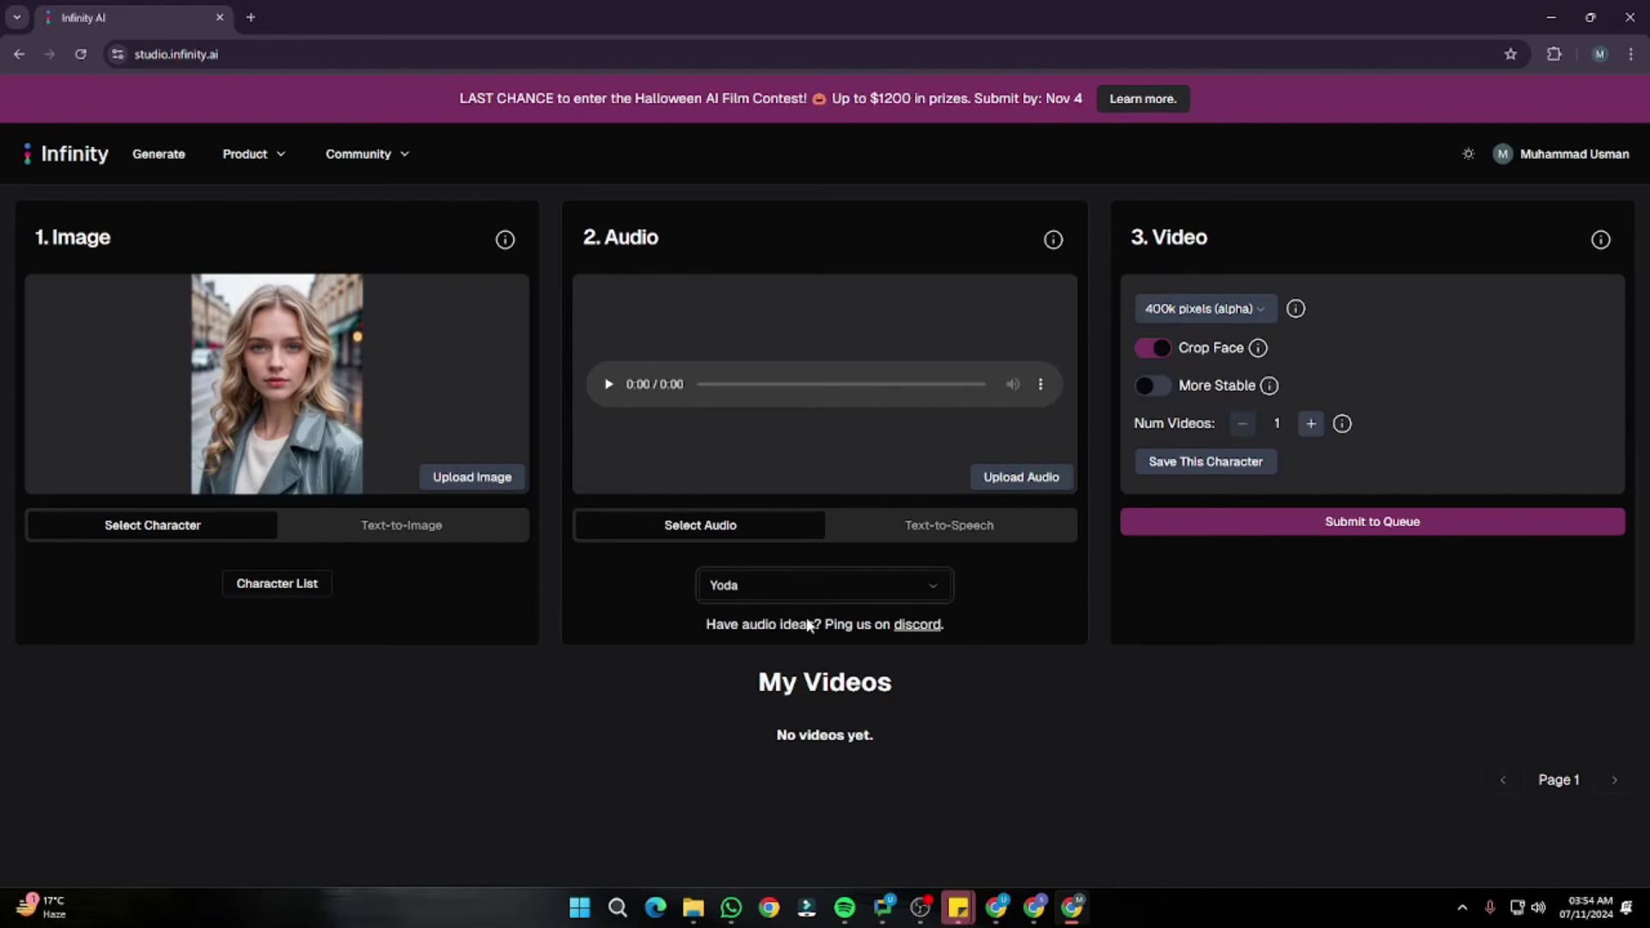
Step: Play and pause the Yoda clip, leaving the clip selection unchanged
click(608, 387)
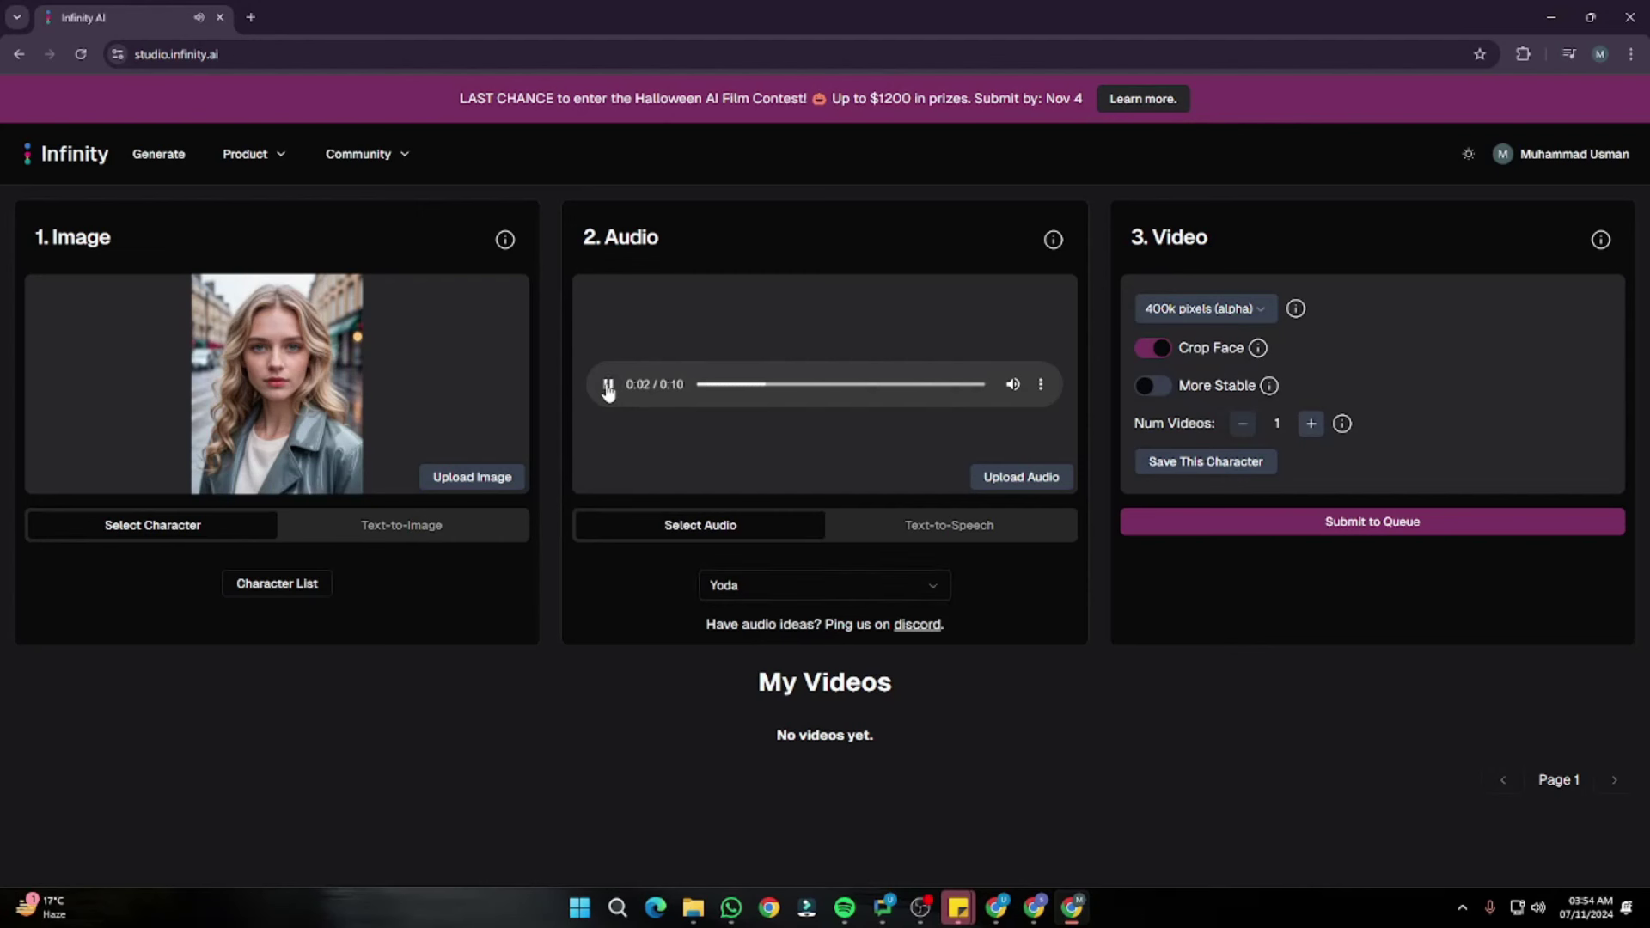
click(608, 385)
click(844, 588)
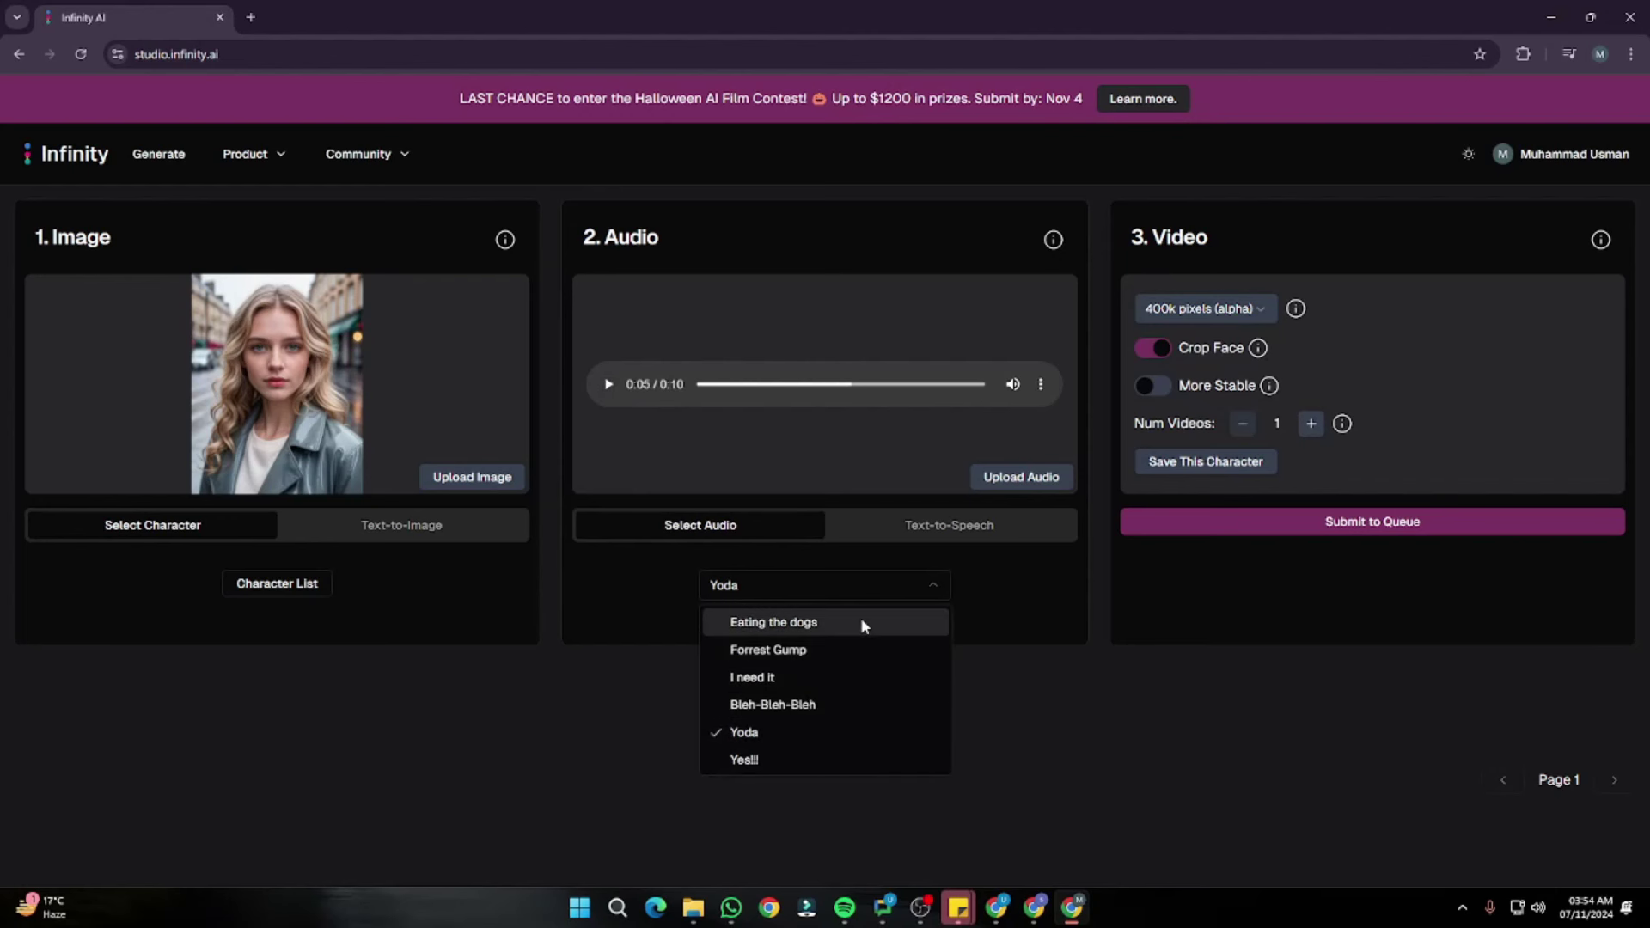
click(869, 585)
Step: Paste the 'You think I don't know what I'm walking into?' monologue into Text-to-Speech and generate audio
click(927, 529)
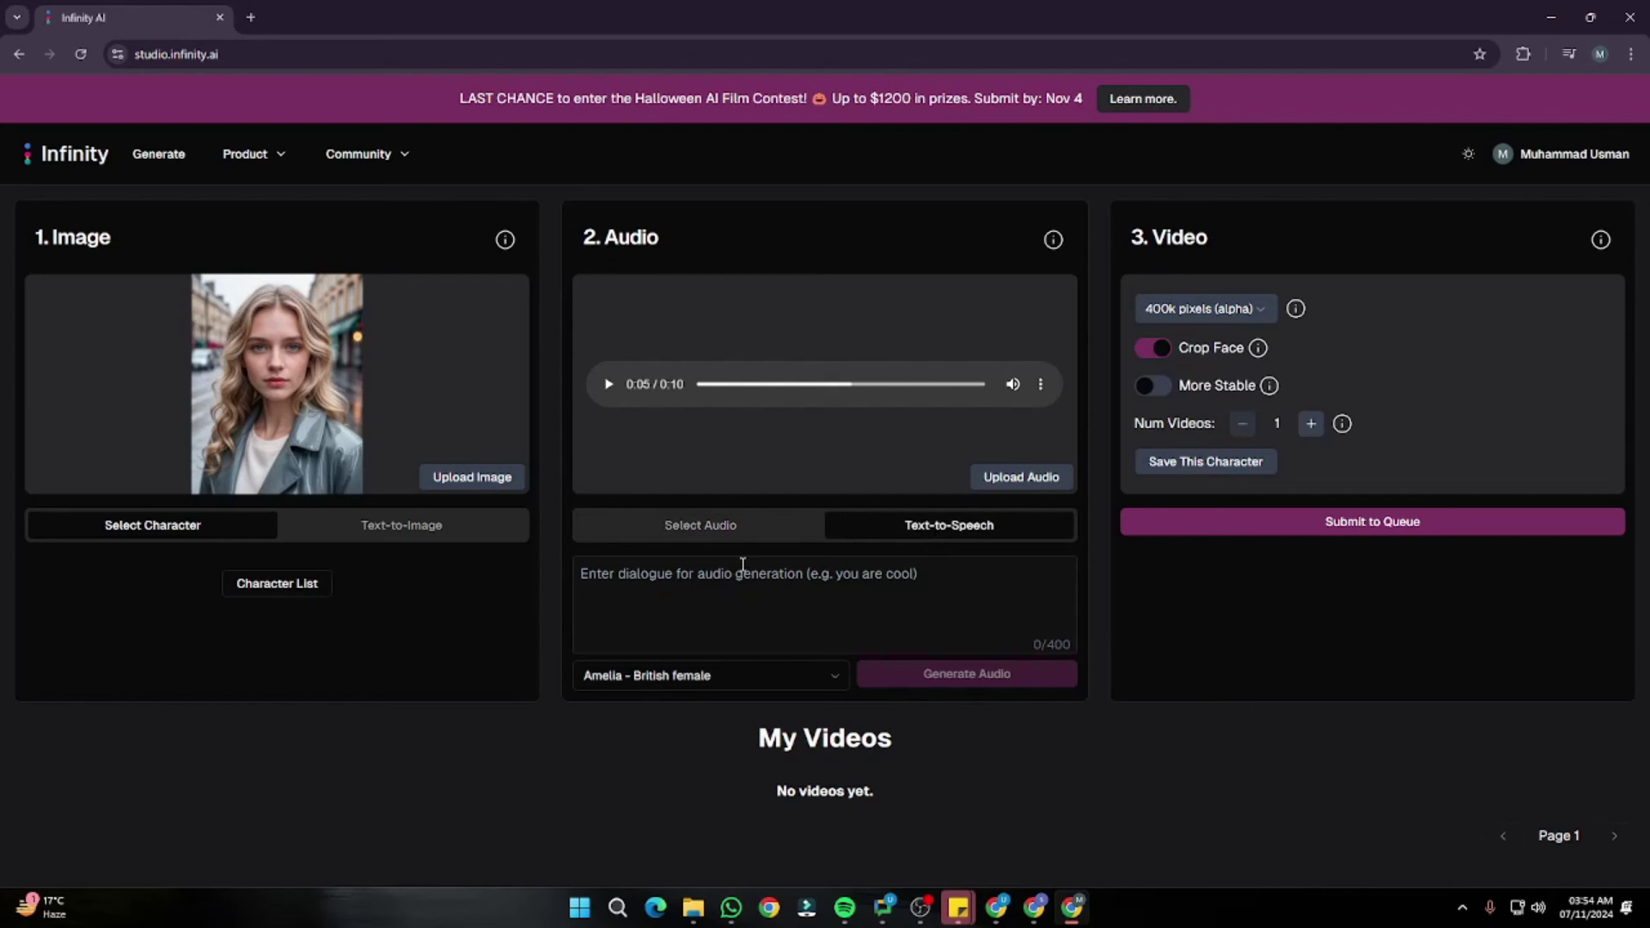
click(909, 593)
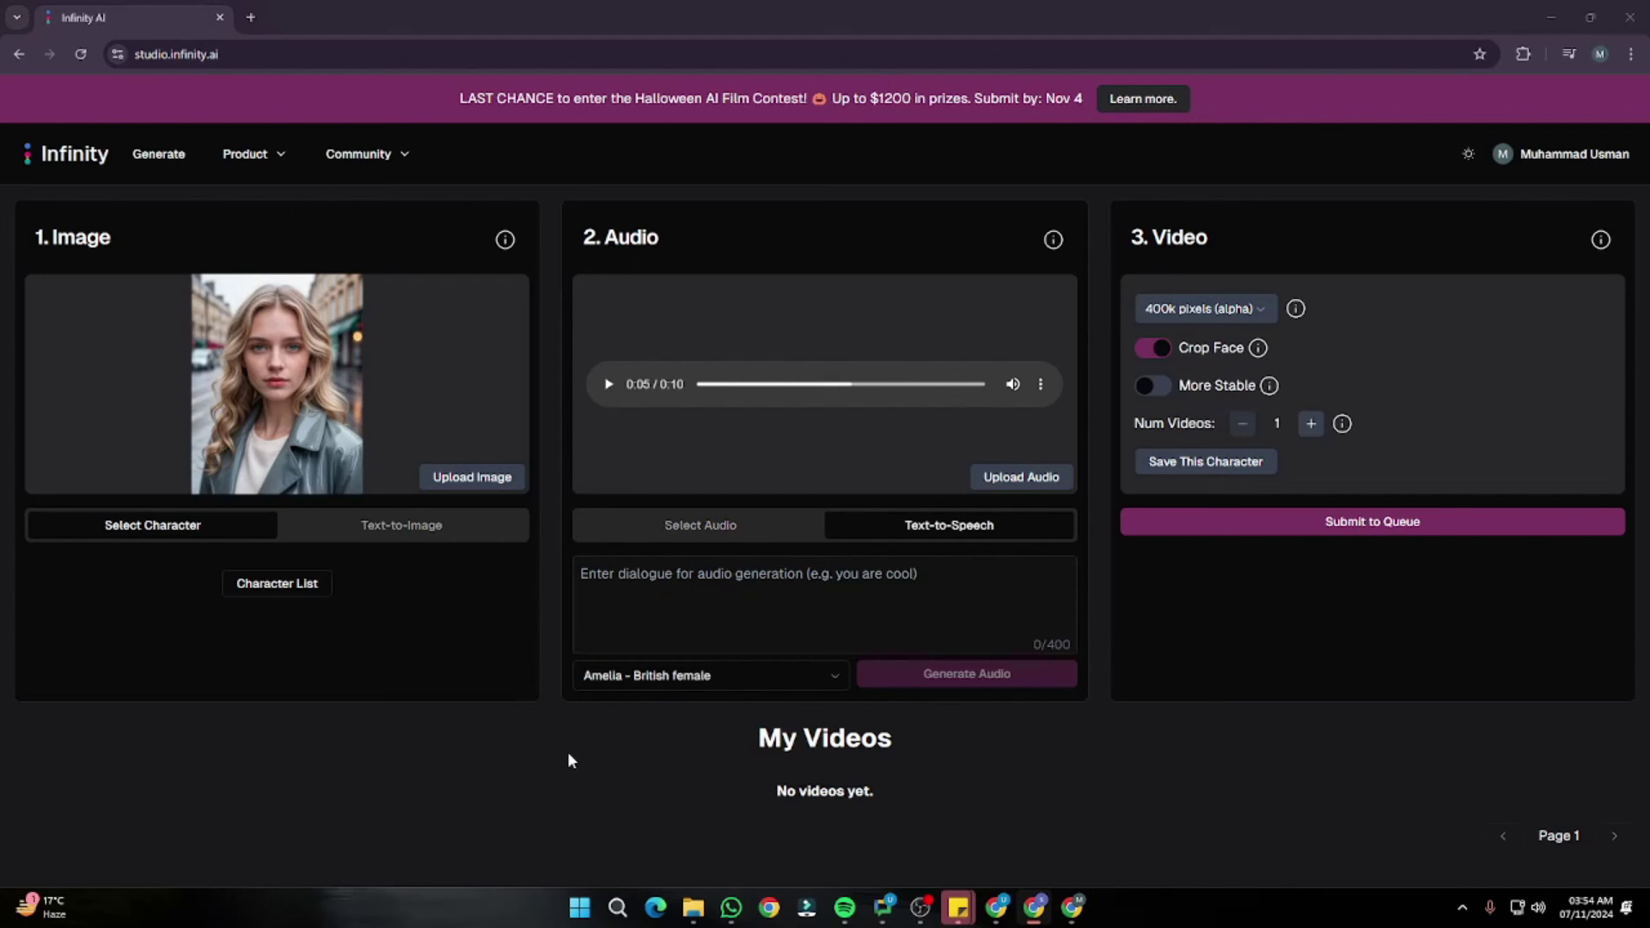
click(776, 575)
text(You think I don't know what I'm walking into? I've spent my whole life preparing for this moment, knowing every risk, every scar it might leave. But if it means standing for something, if it means proving I'm more than what they say... then I'm already all in.)
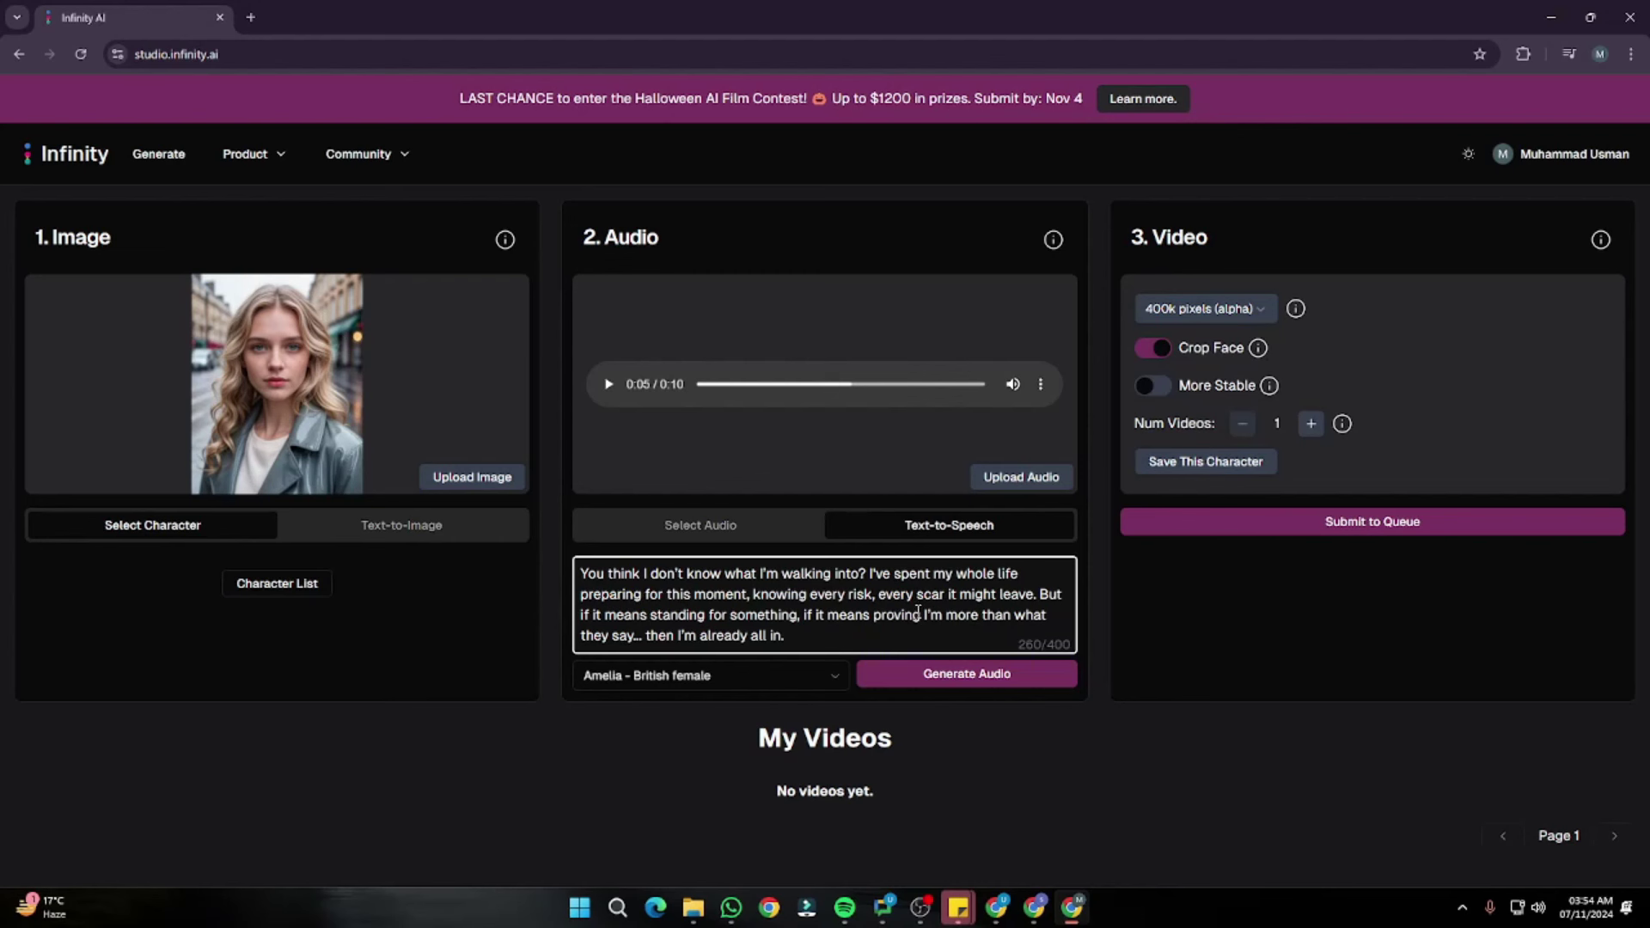
drag(903, 638, 585, 570)
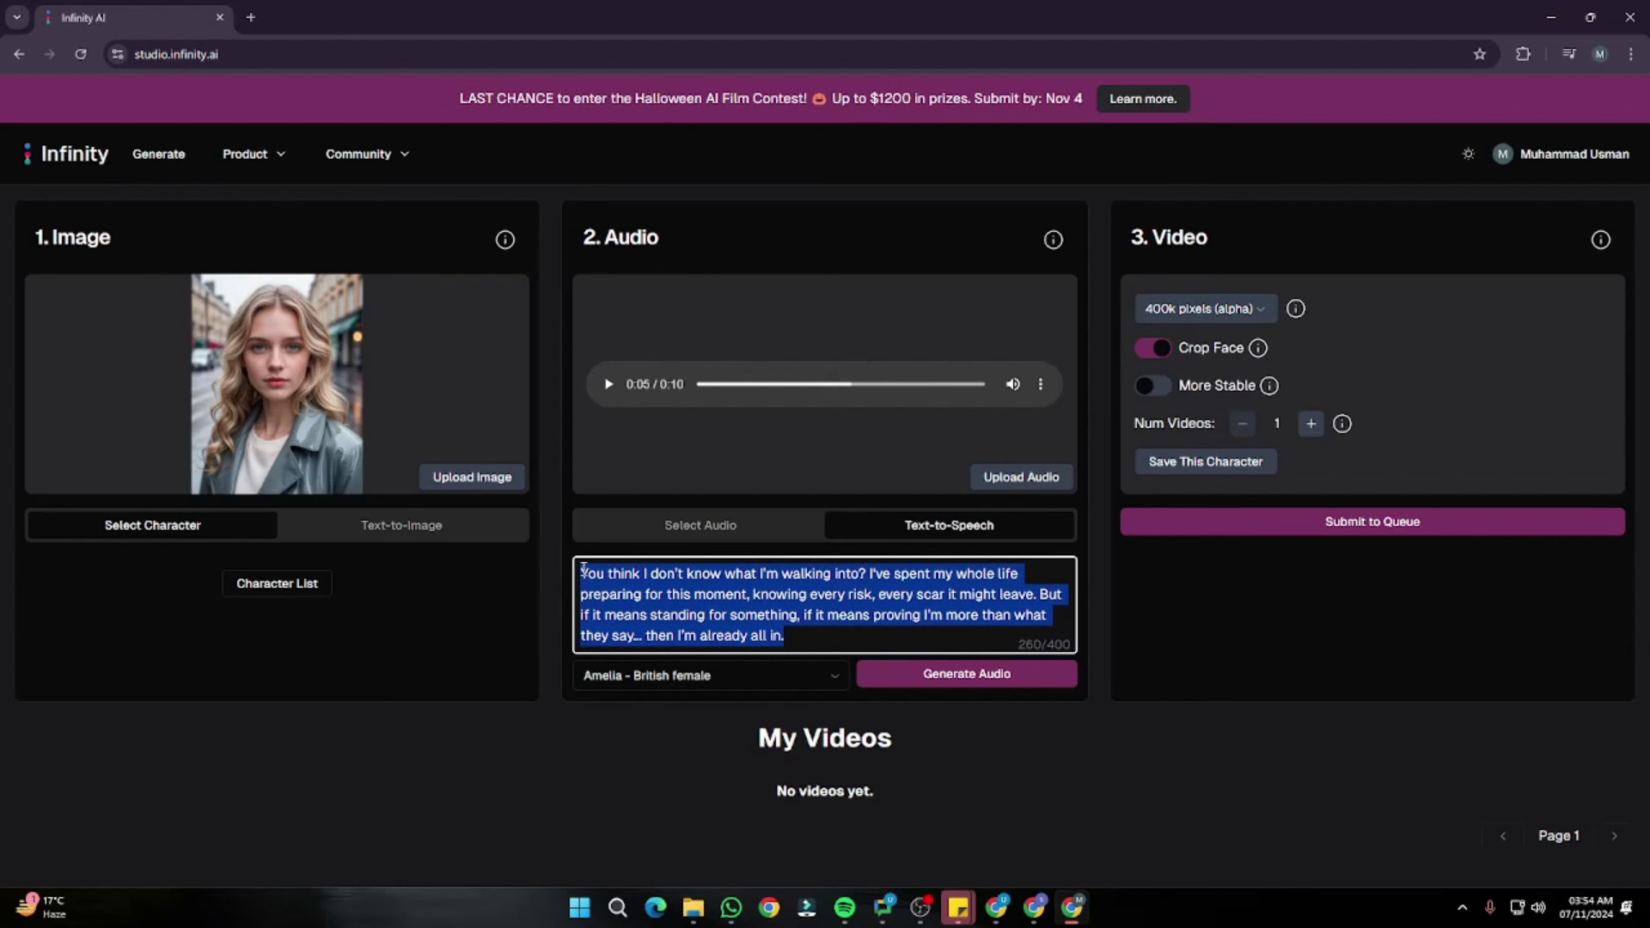
click(776, 594)
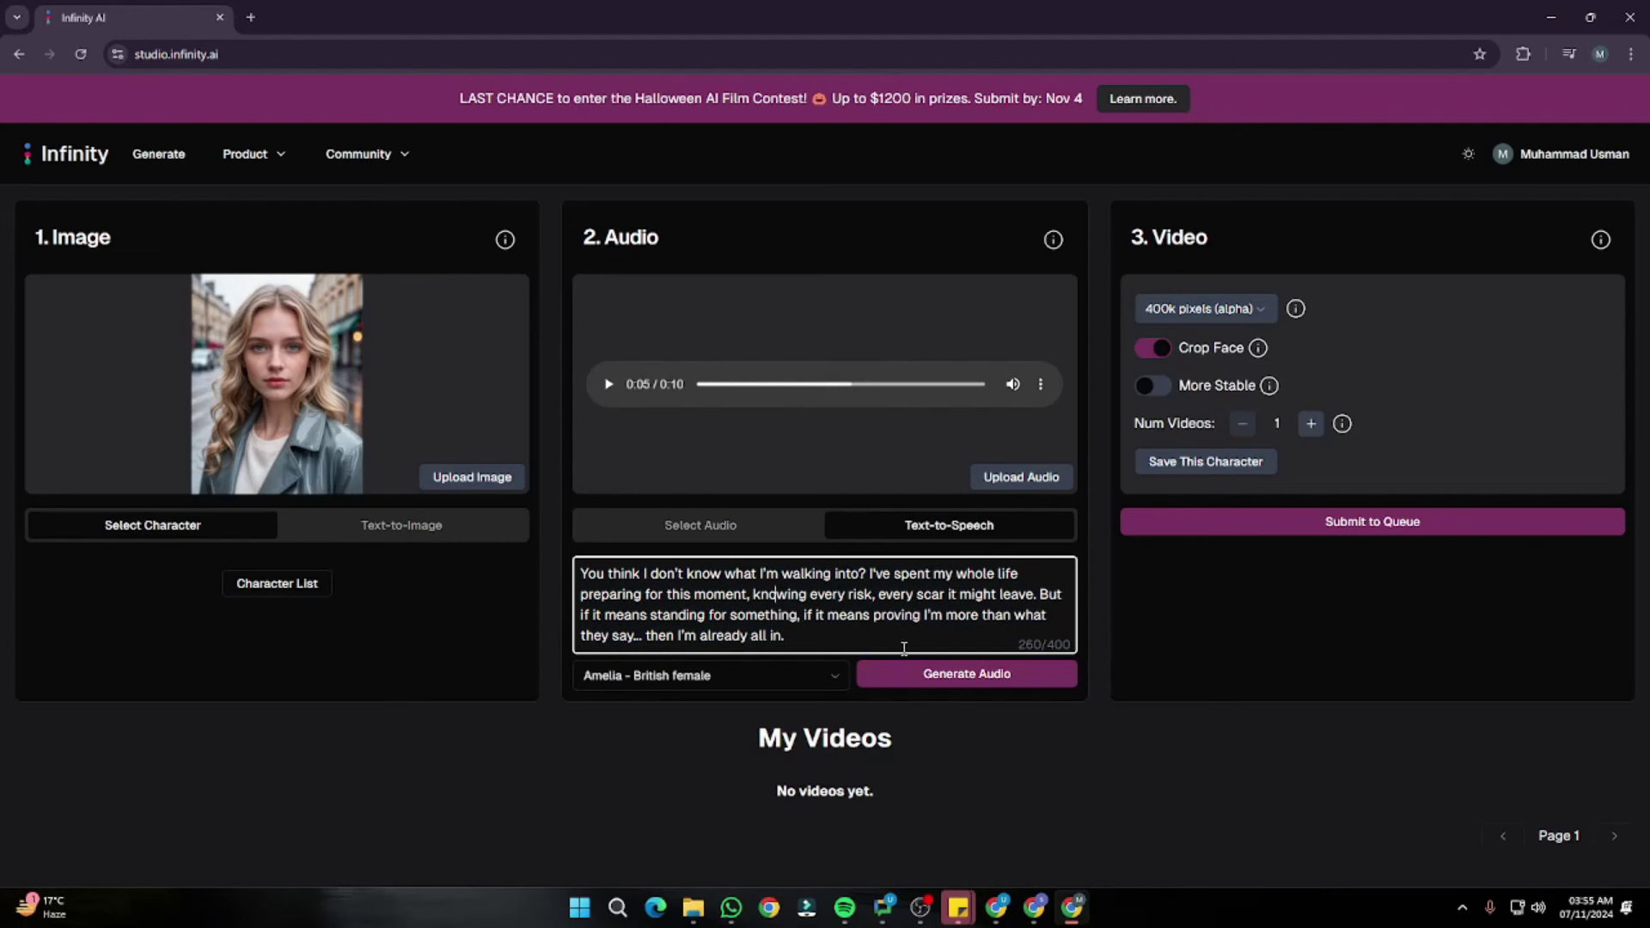
click(929, 674)
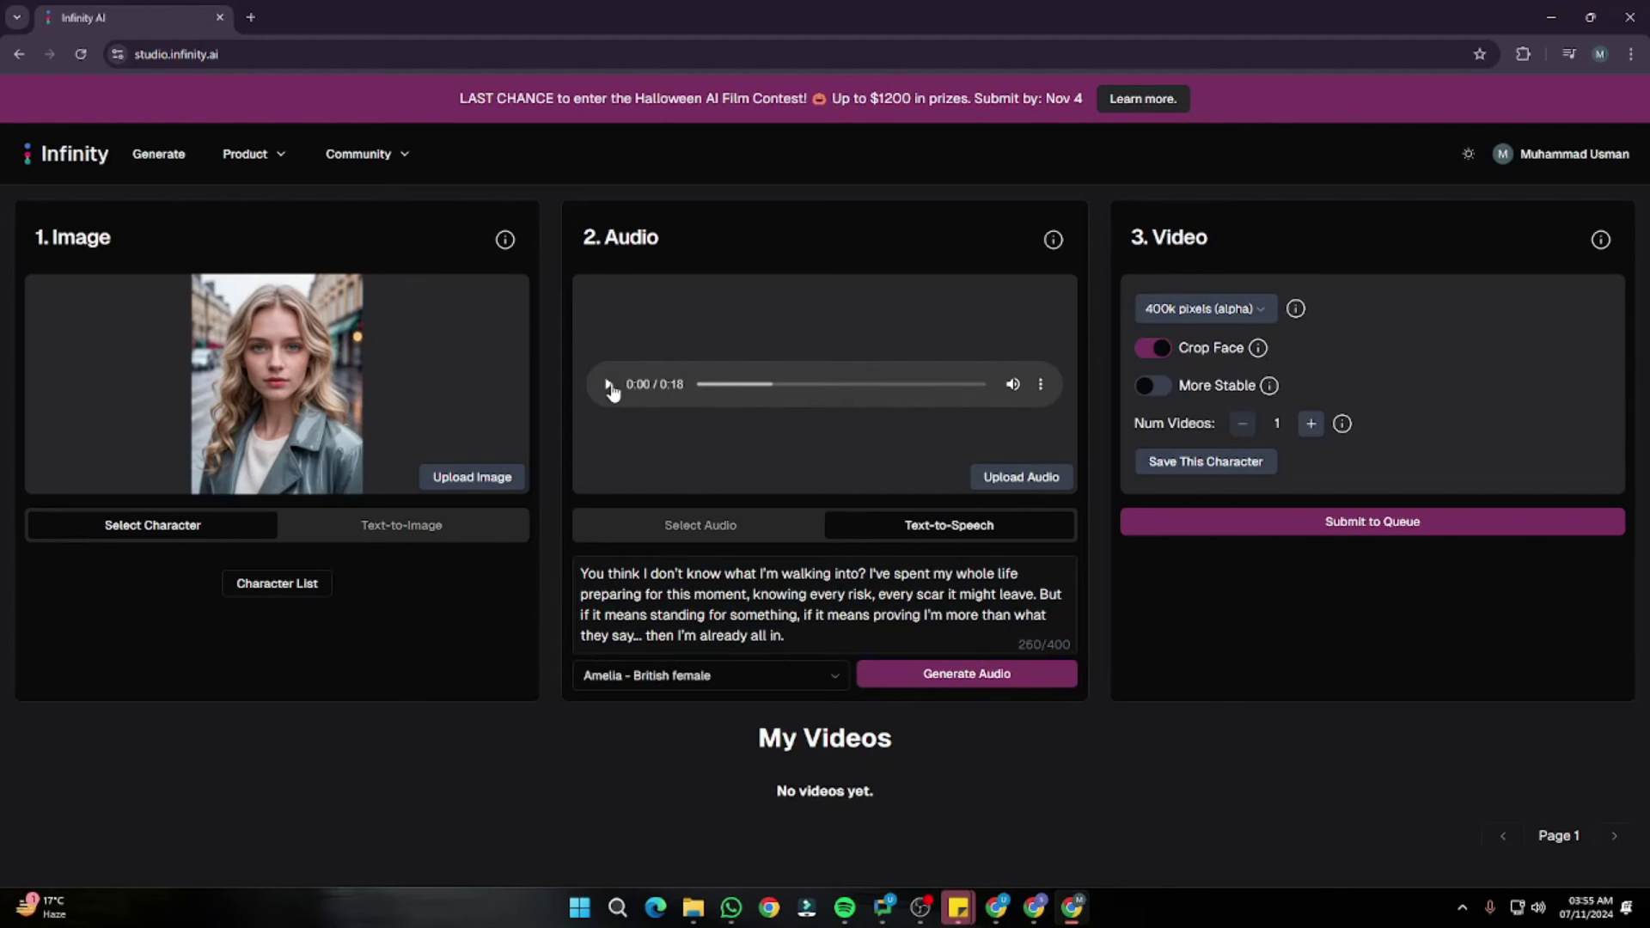
Step: Play the 18-second Amelia dialogue clip and pause it partway through
click(610, 386)
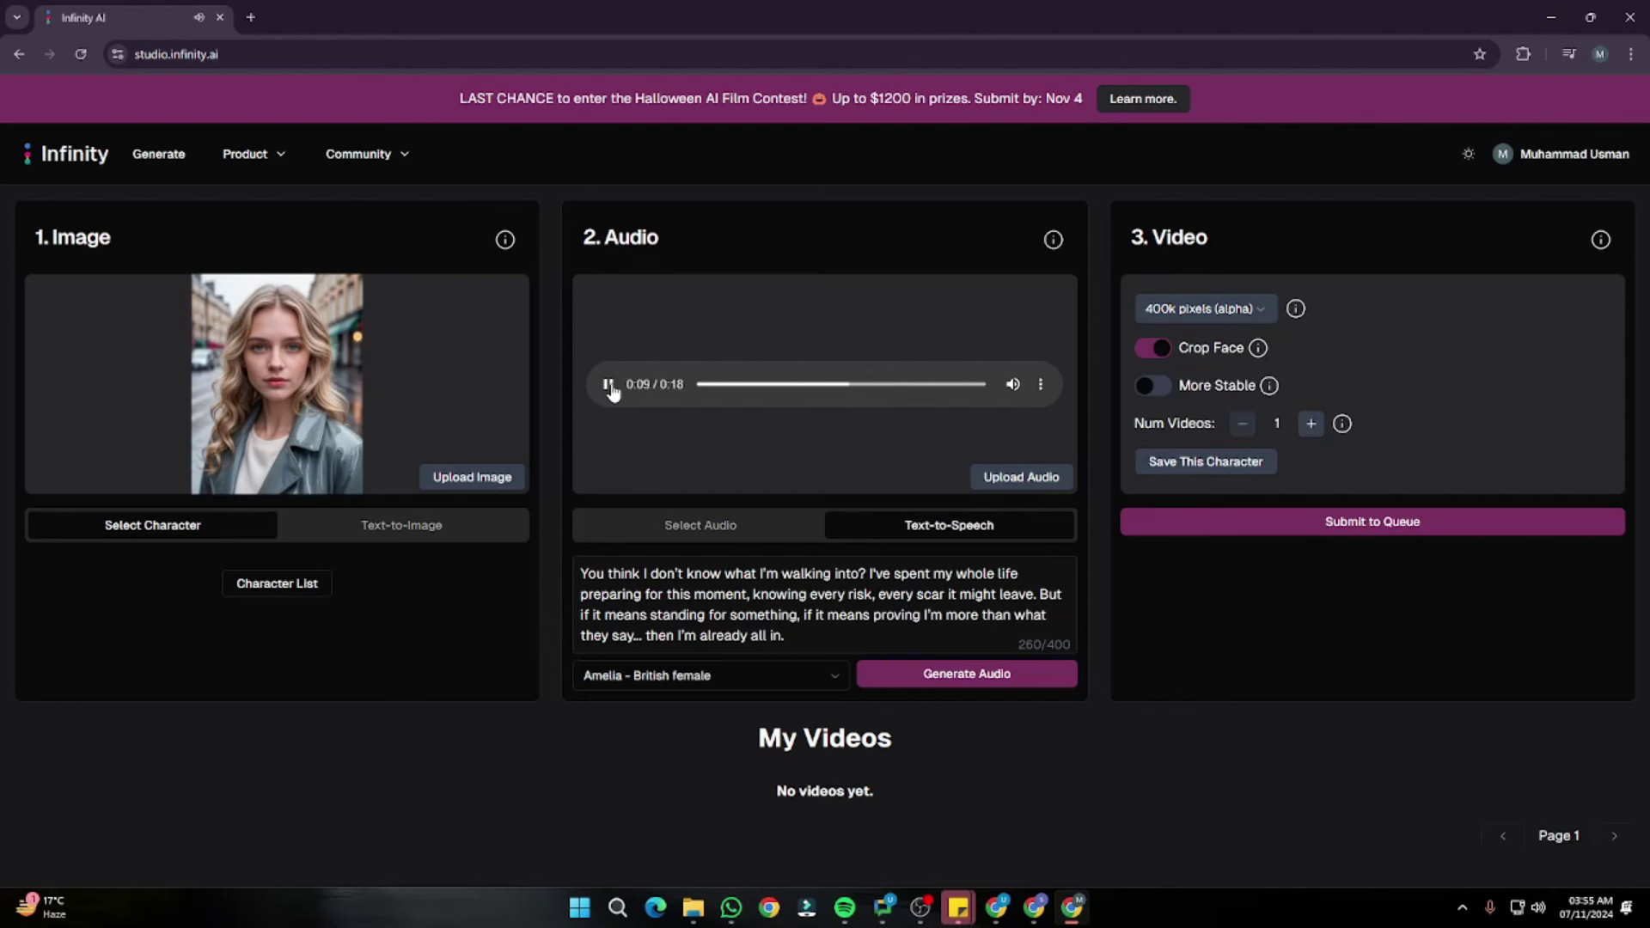
click(608, 385)
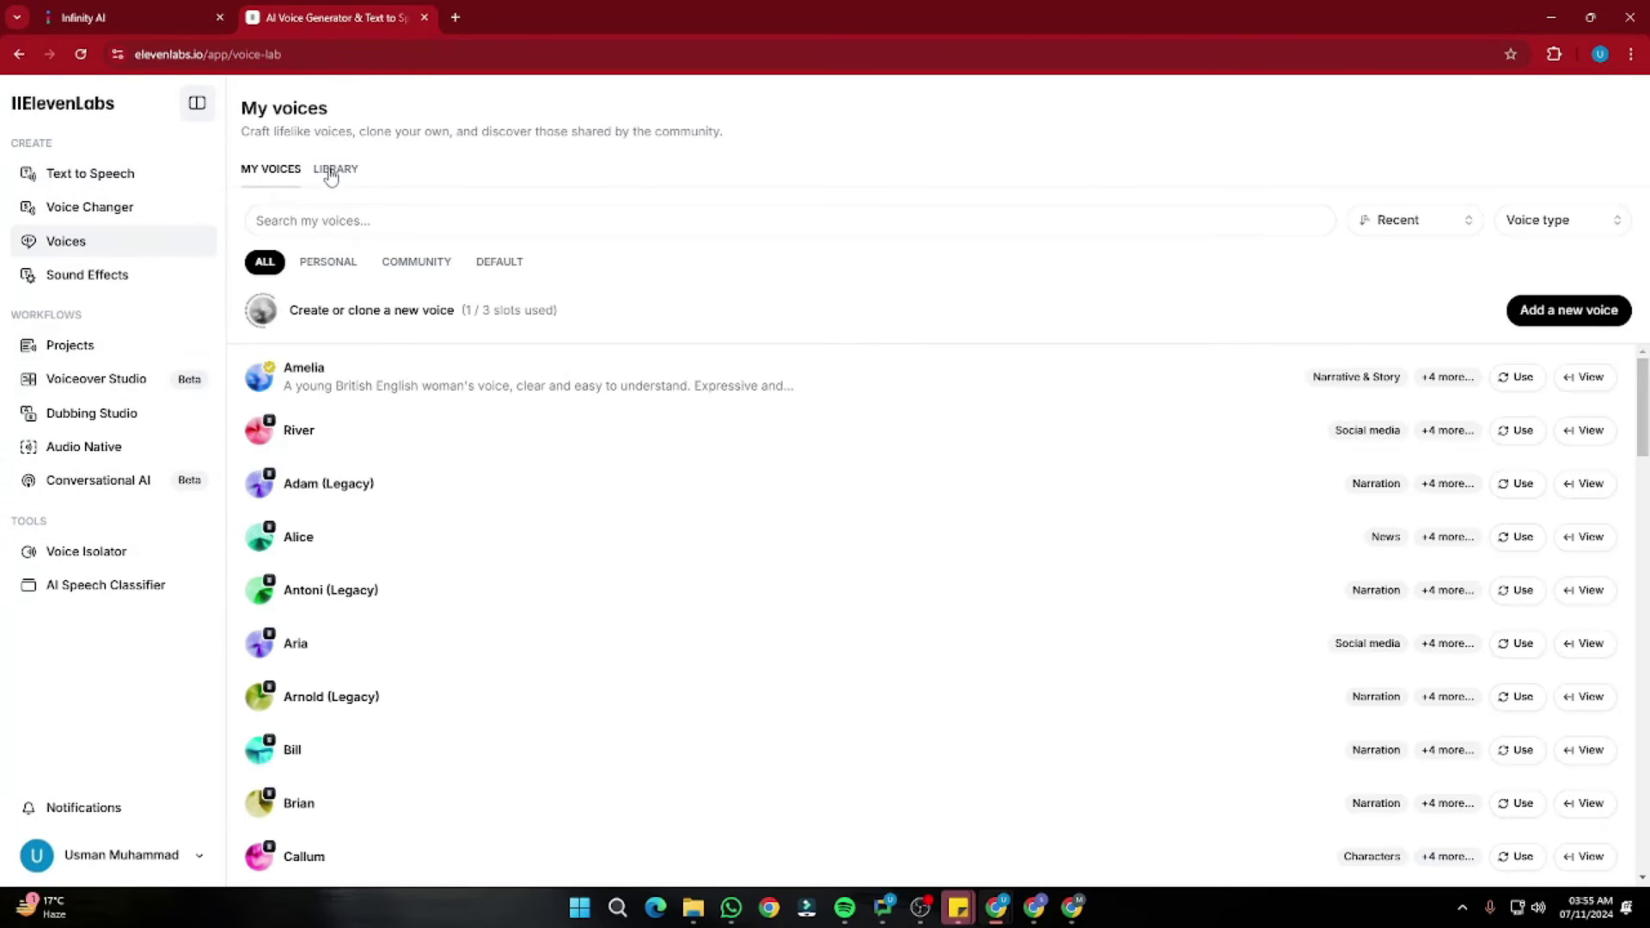
Step: Search the ElevenLabs community voice library for 'intense'
click(330, 172)
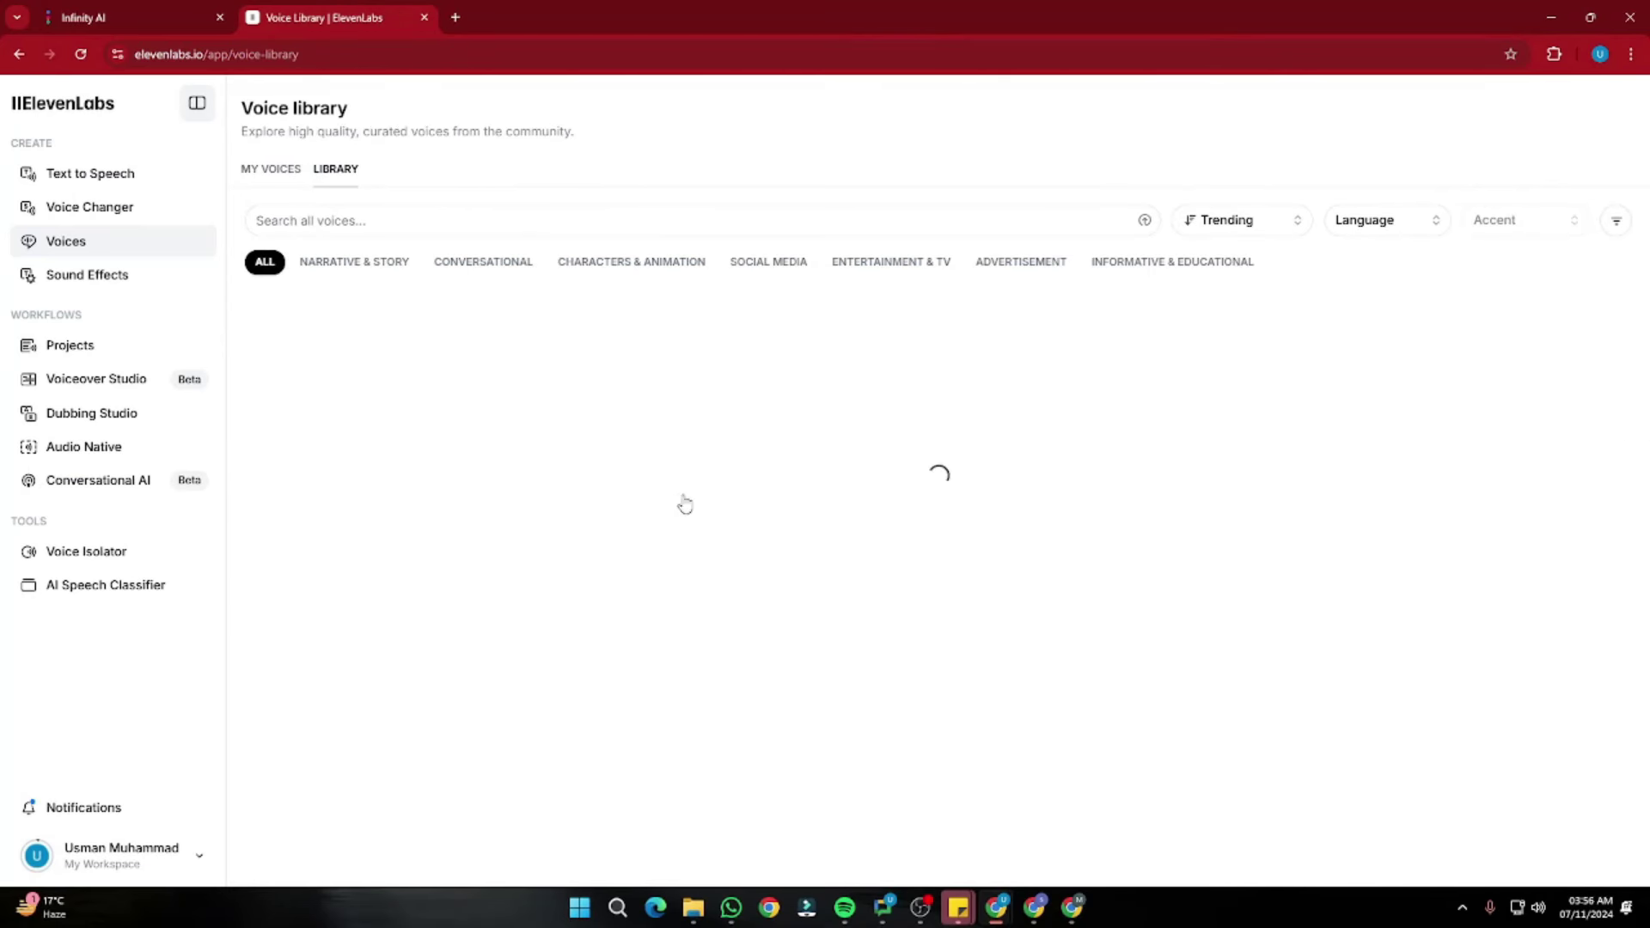
scroll(446, 551, down, 9)
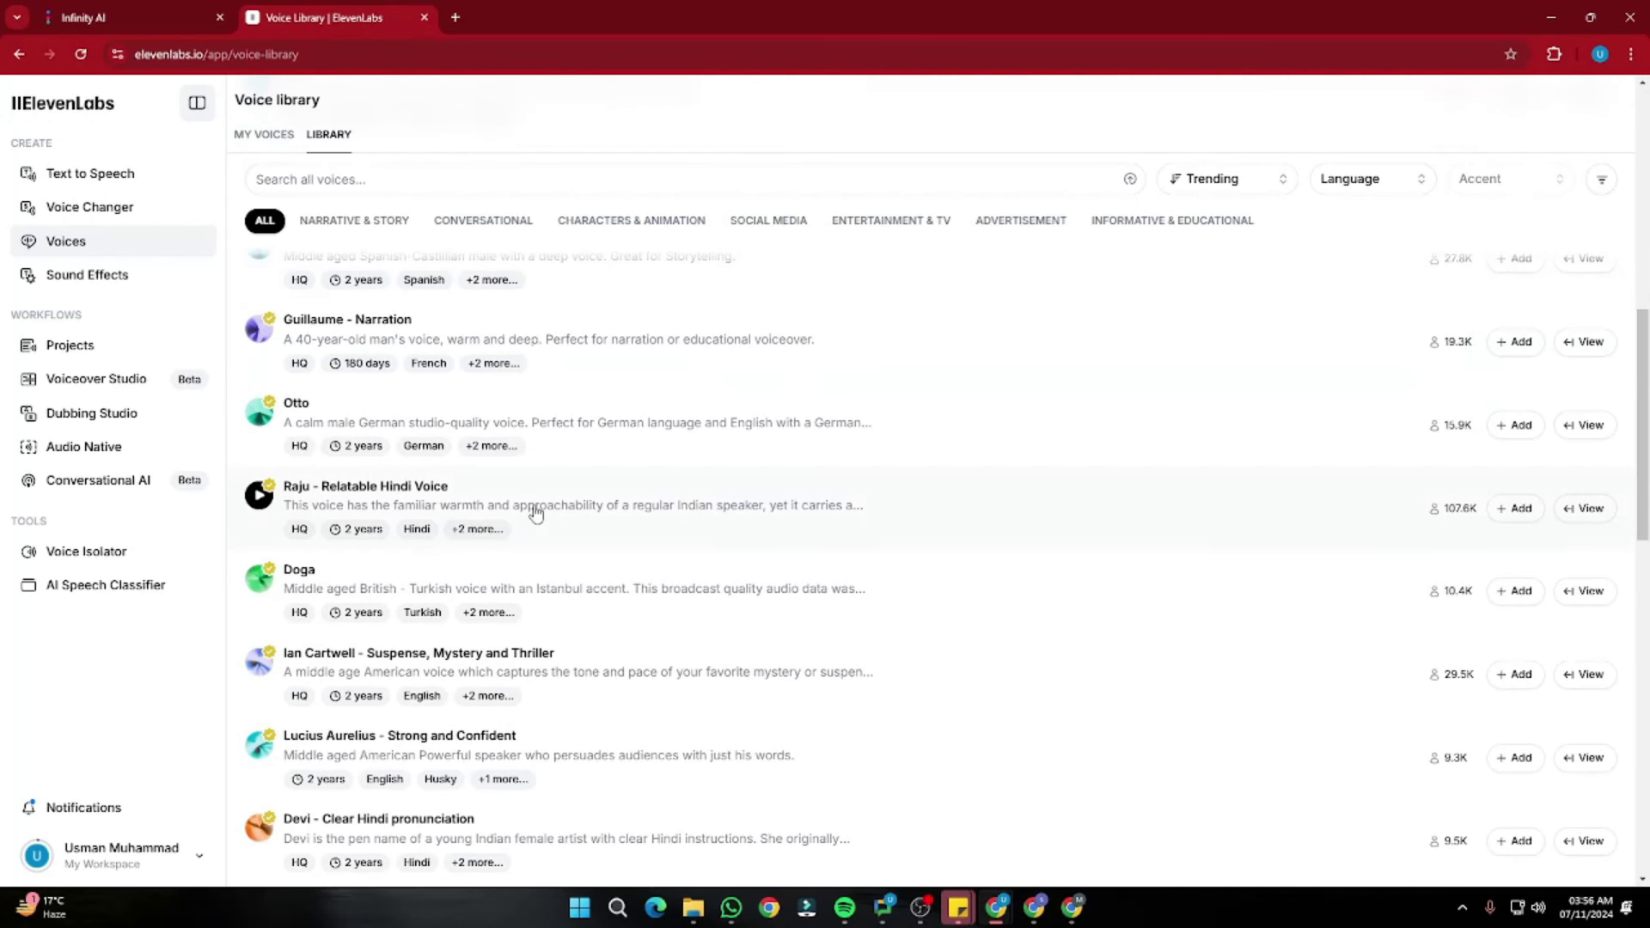
click(362, 180)
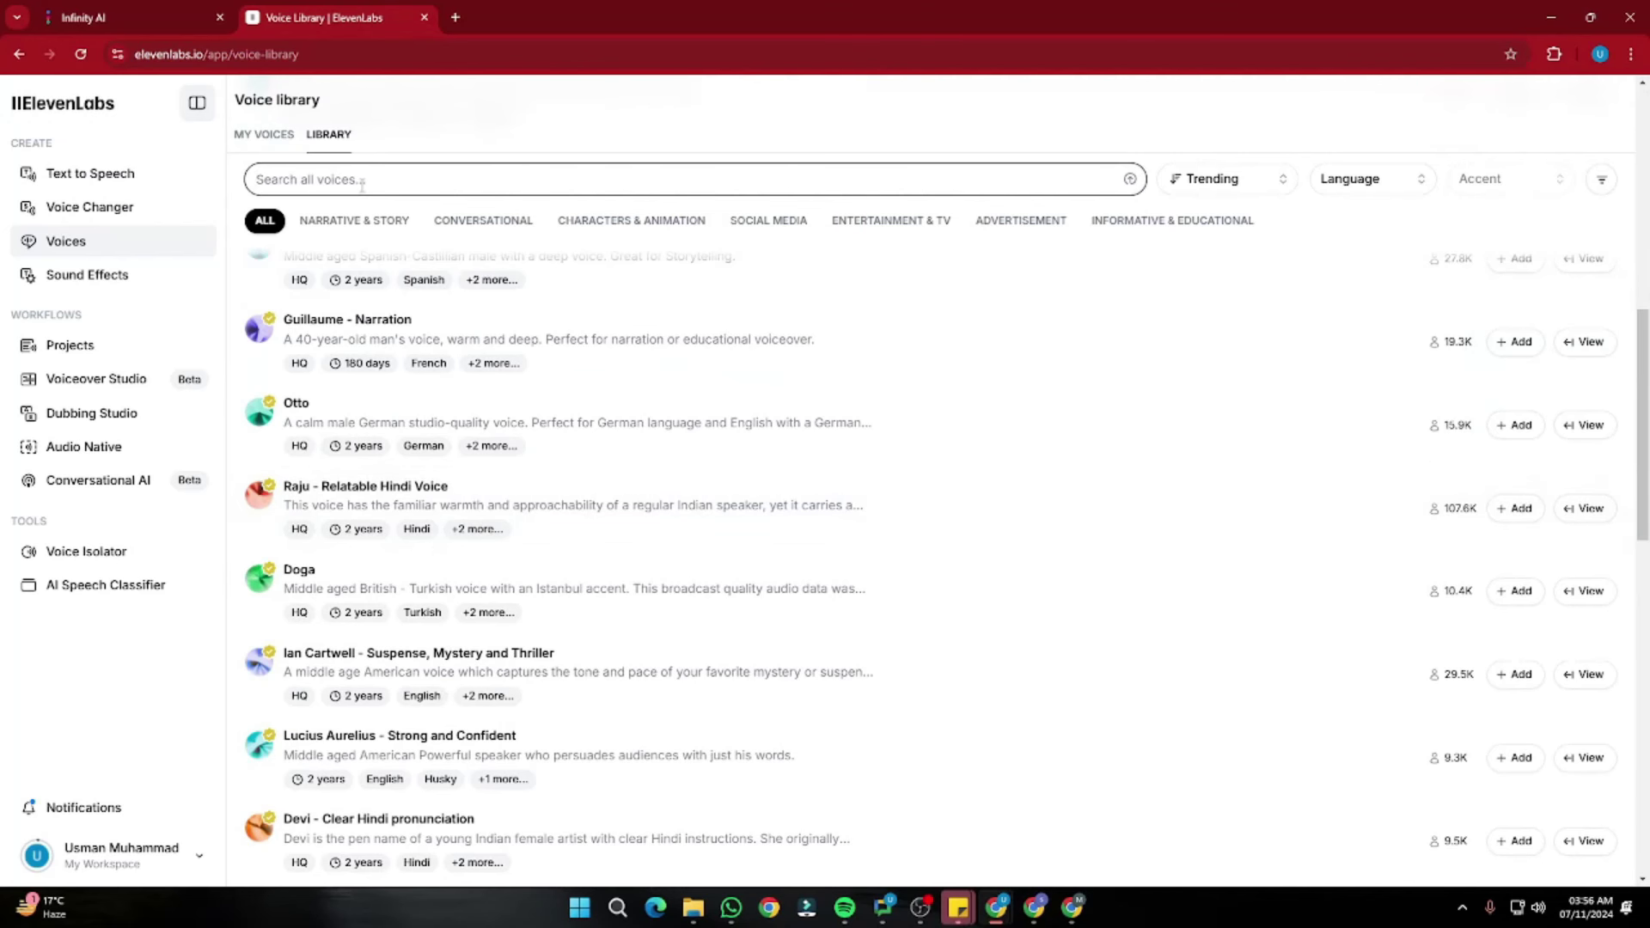
text(intense)
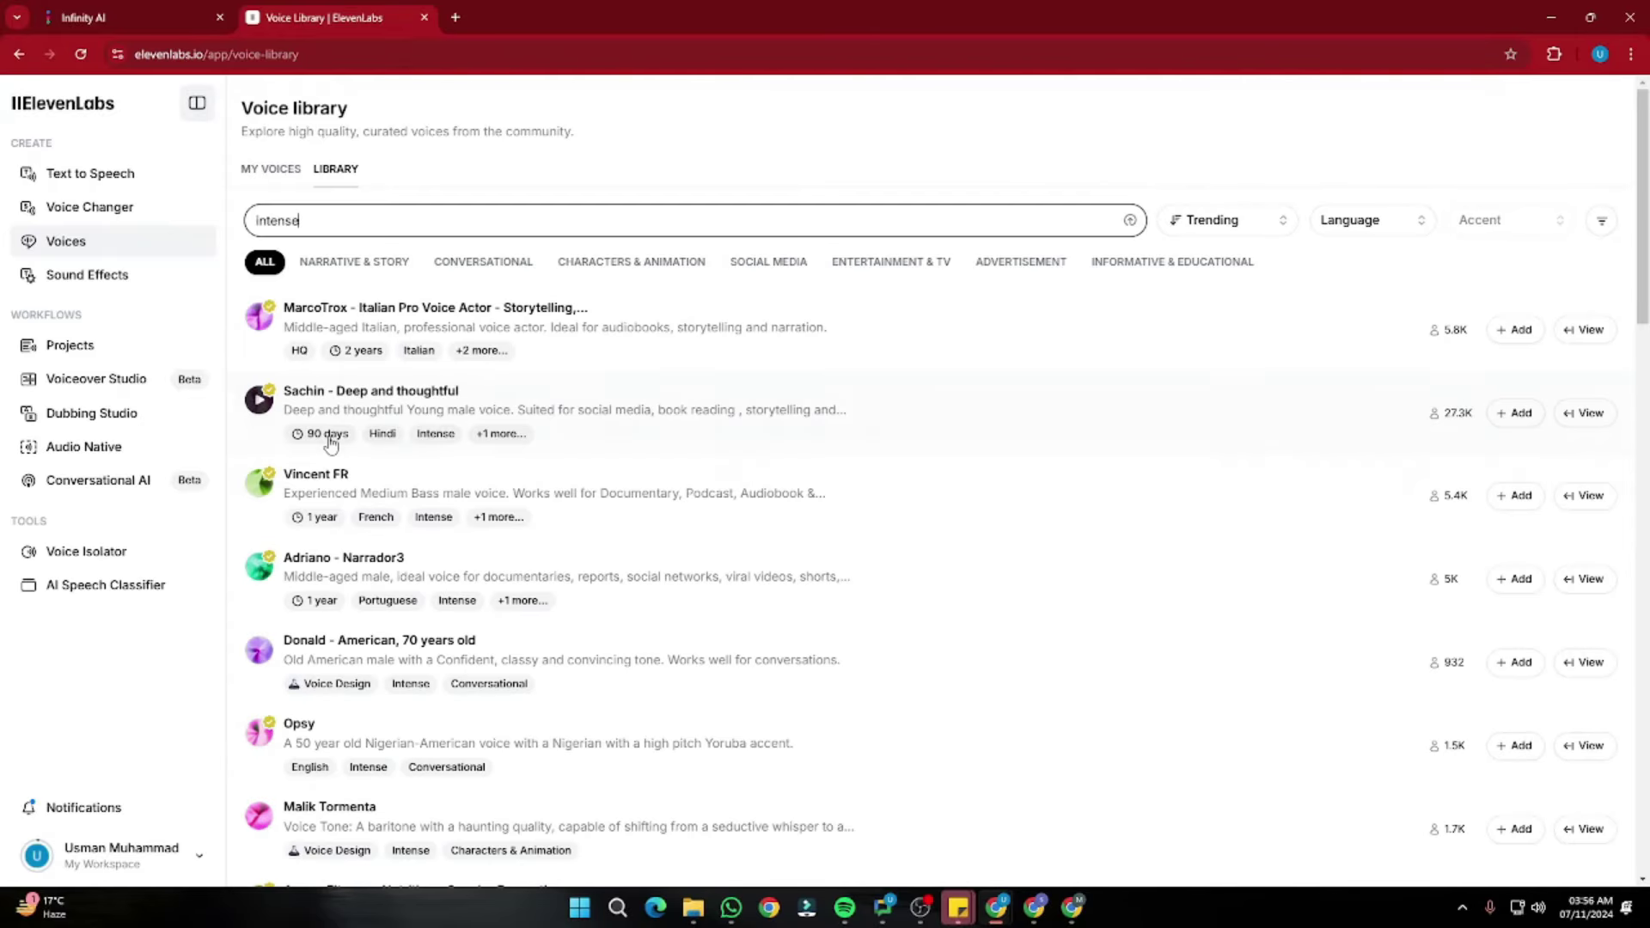
Step: Browse the intense results, then return to My voices and preview Becca
scroll(301, 550, down, 5)
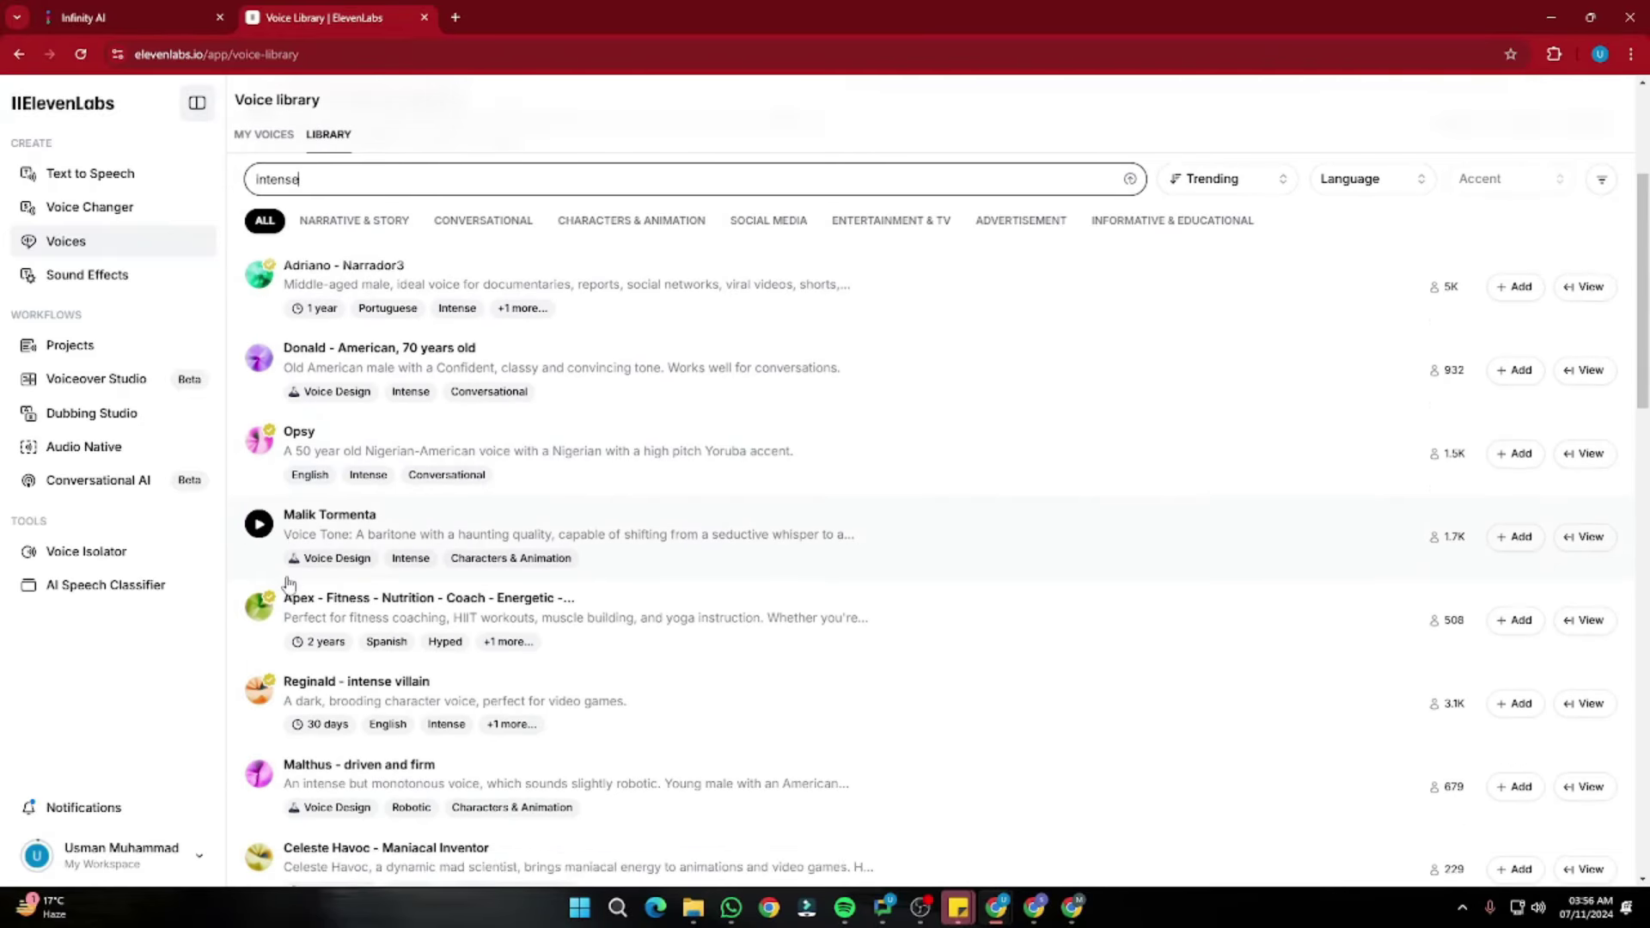
scroll(344, 533, down, 1)
scroll(369, 593, down, 3)
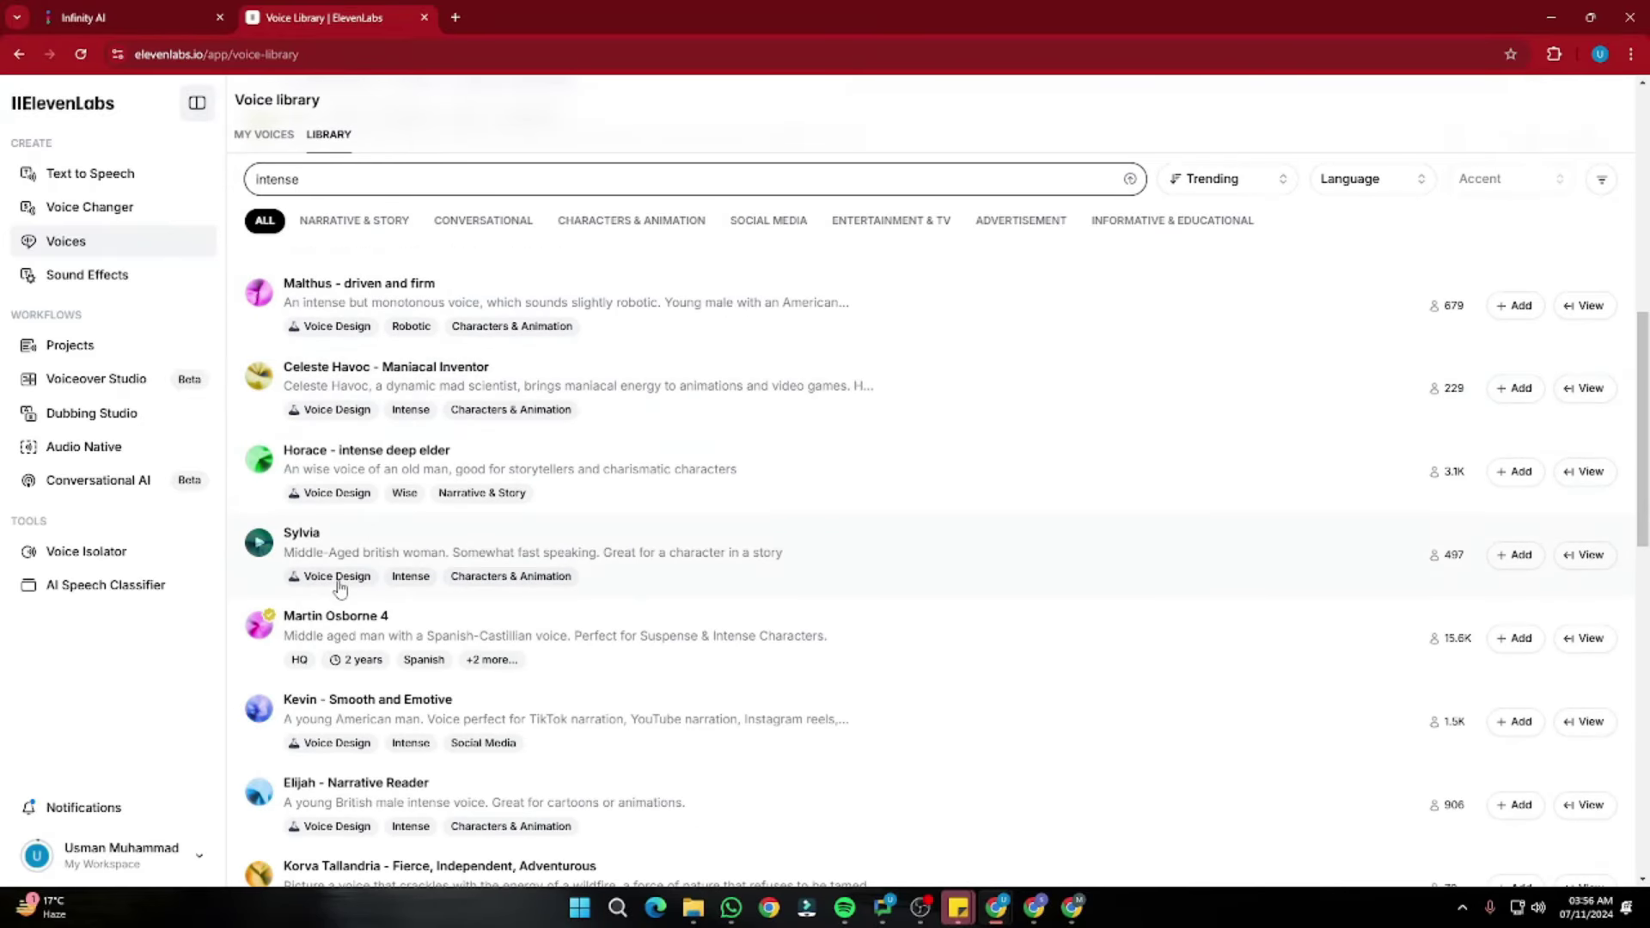
scroll(348, 585, up, 6)
scroll(361, 595, up, 5)
key(alt+Left)
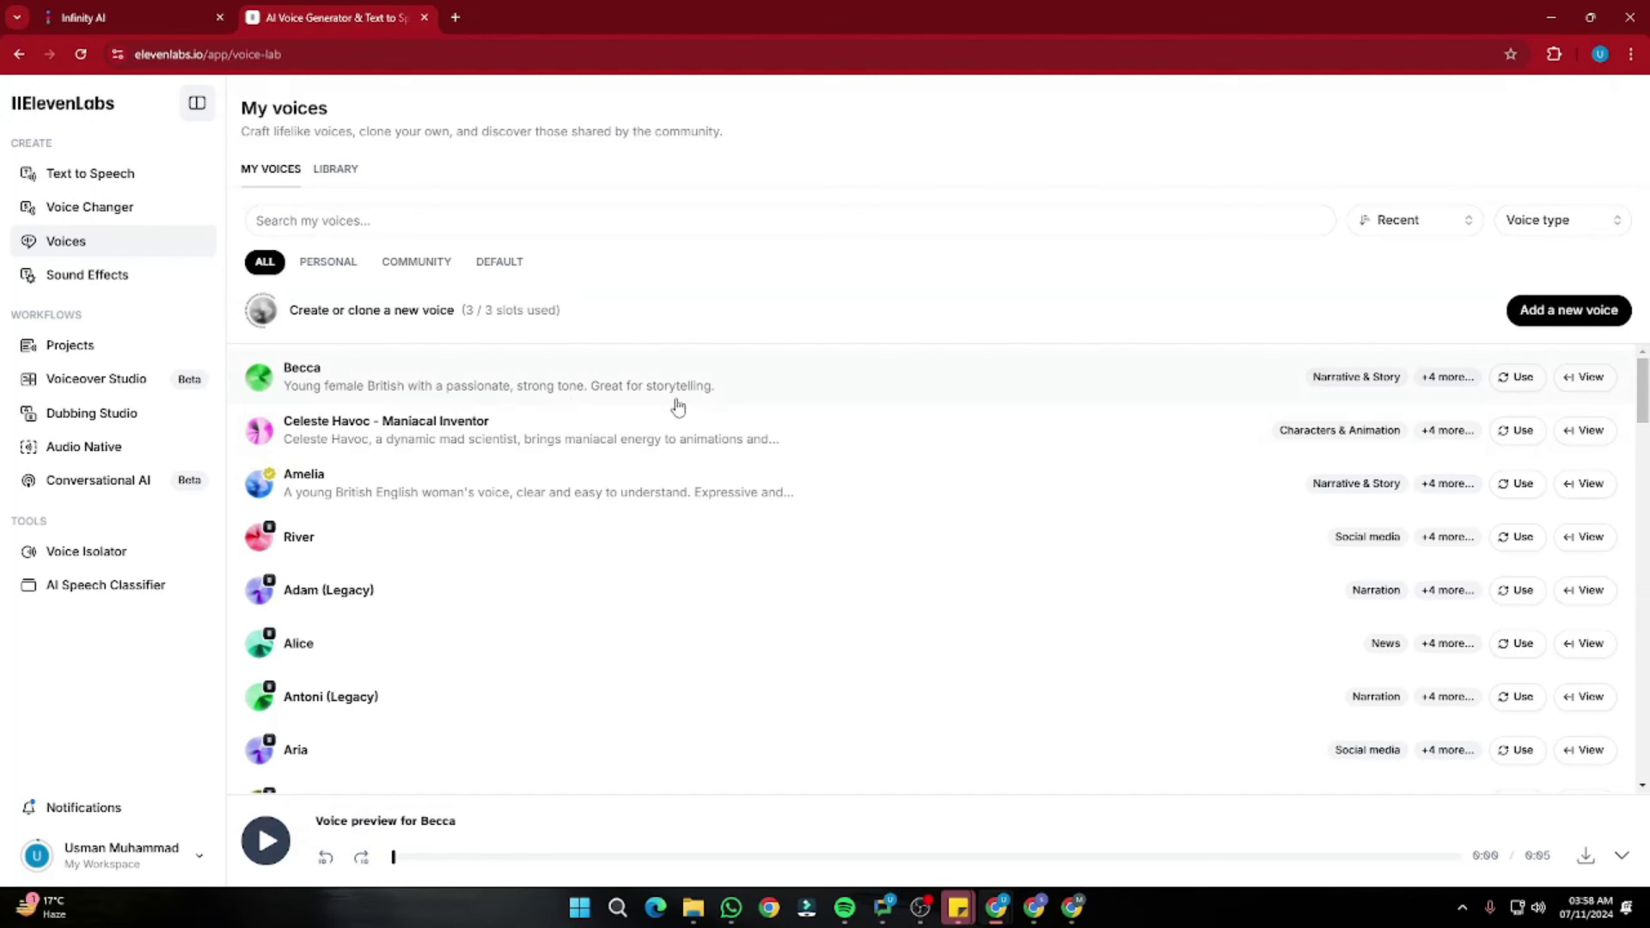
click(261, 389)
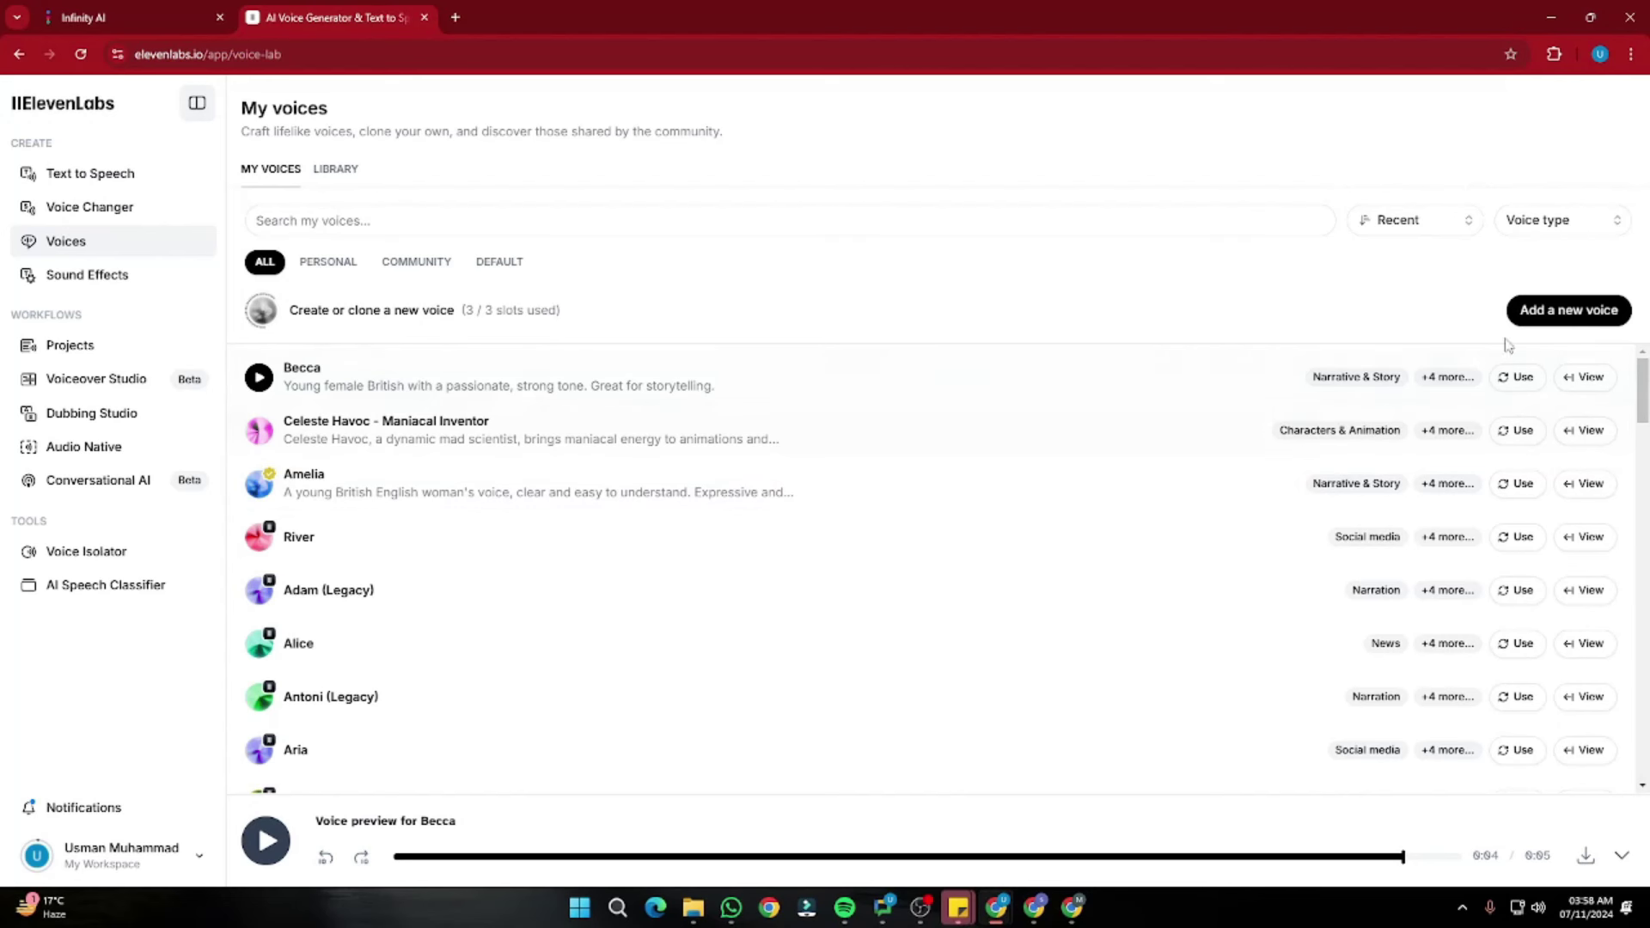
Step: Generate a 16-second speech clip of the monologue paragraph in the Becca voice
click(1515, 377)
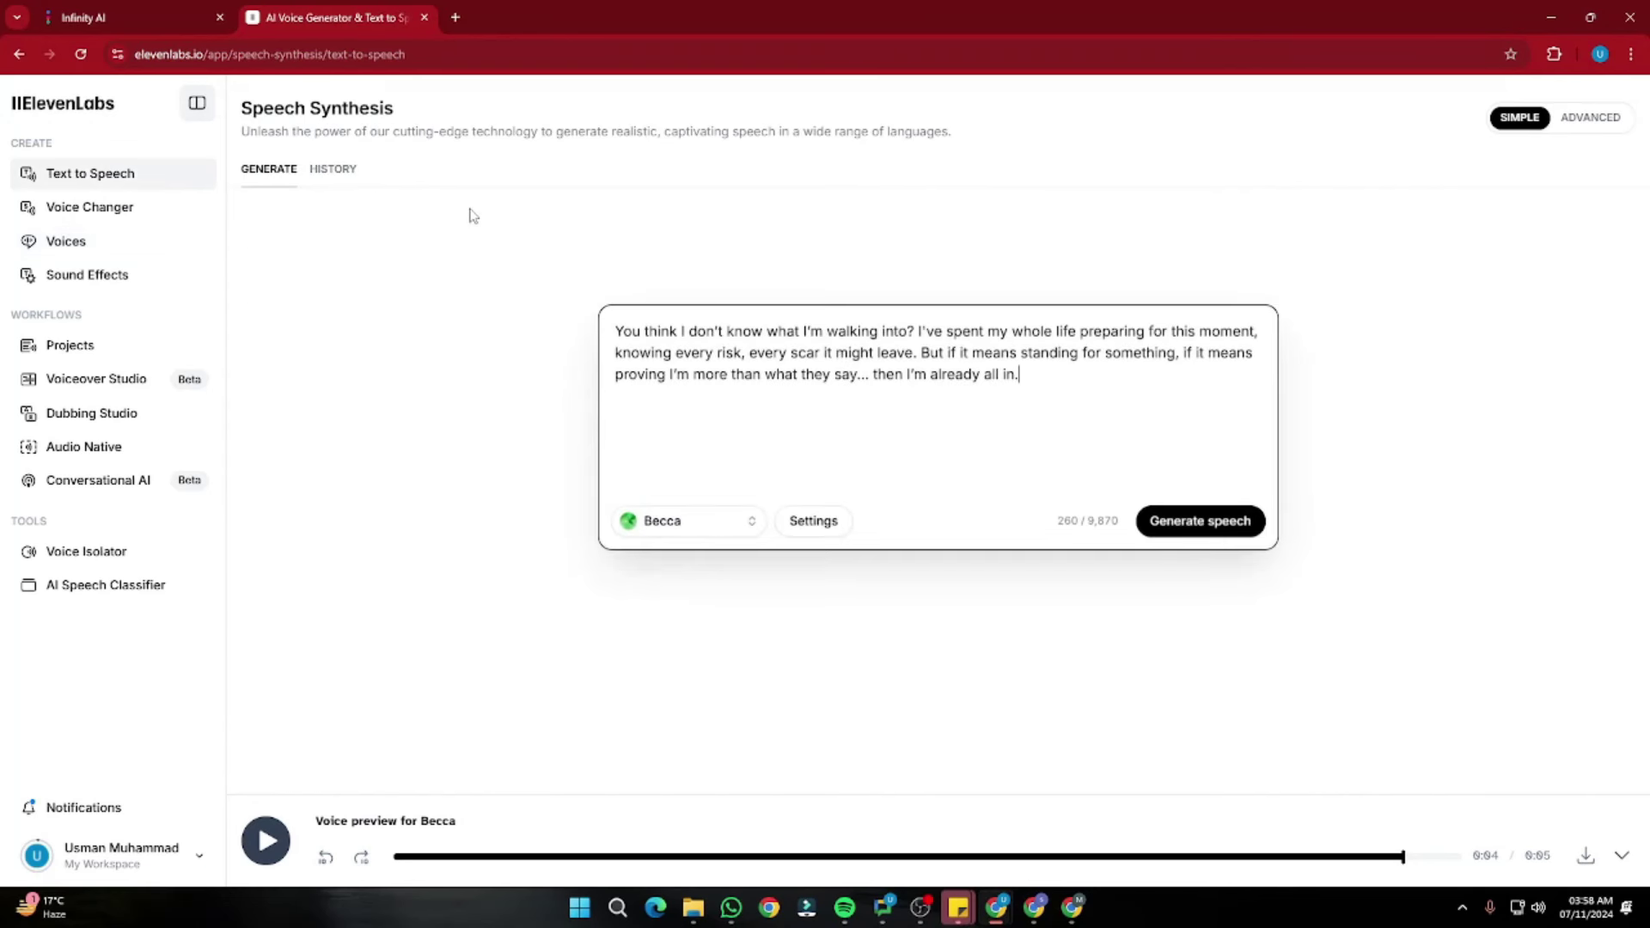
drag(1035, 383, 623, 332)
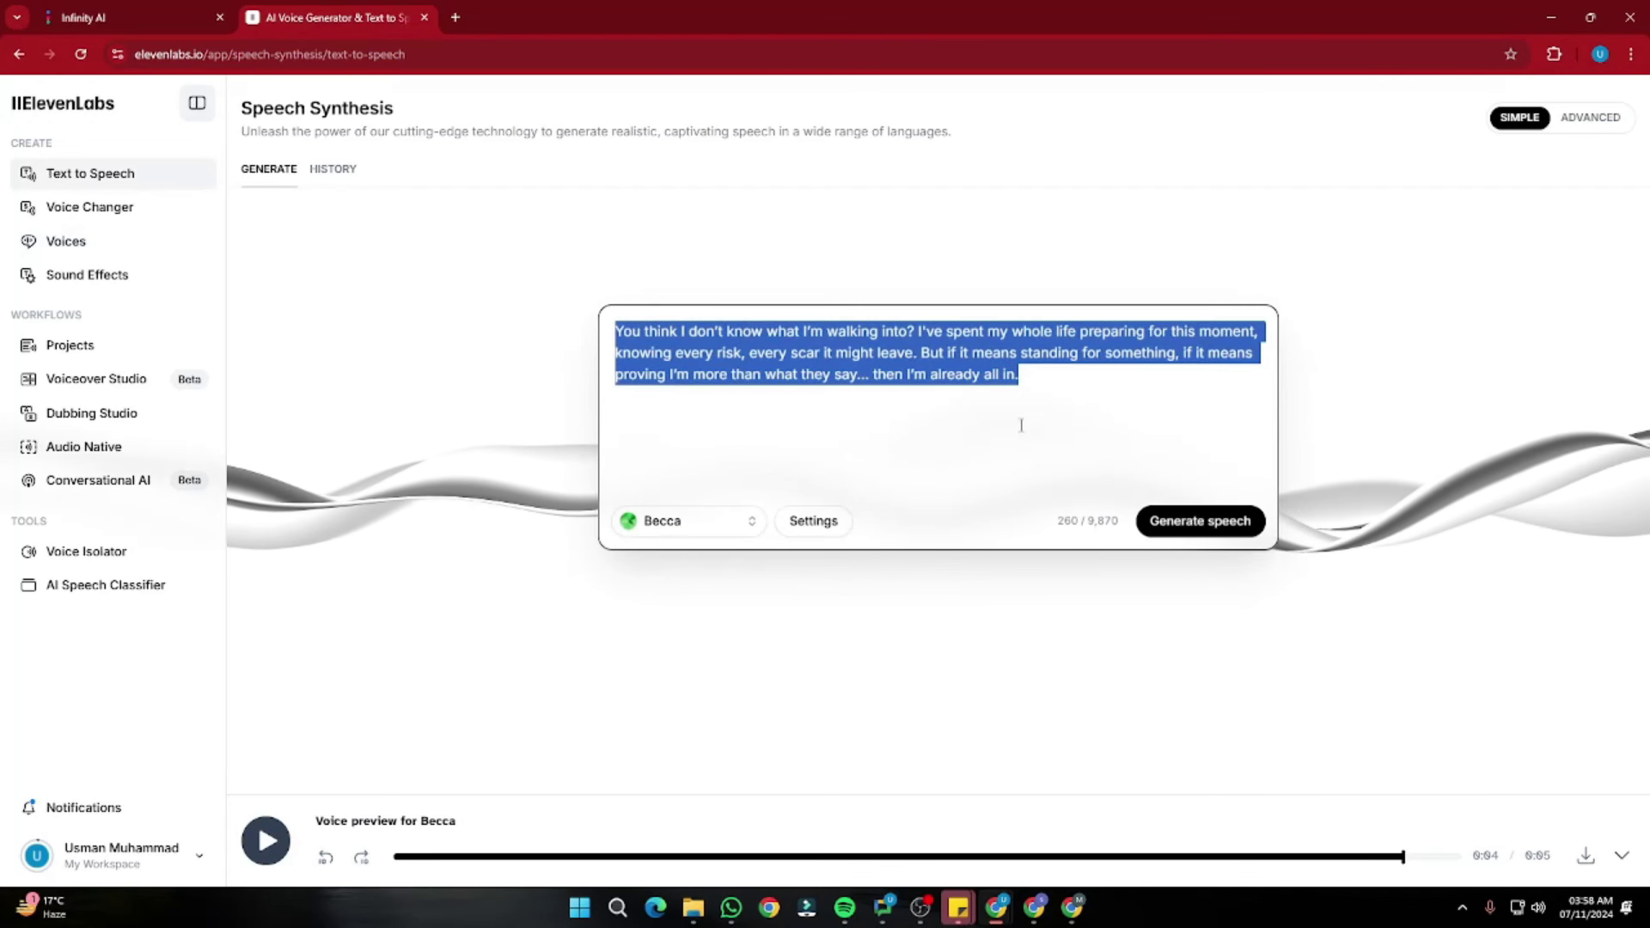
click(931, 378)
drag(942, 405, 567, 317)
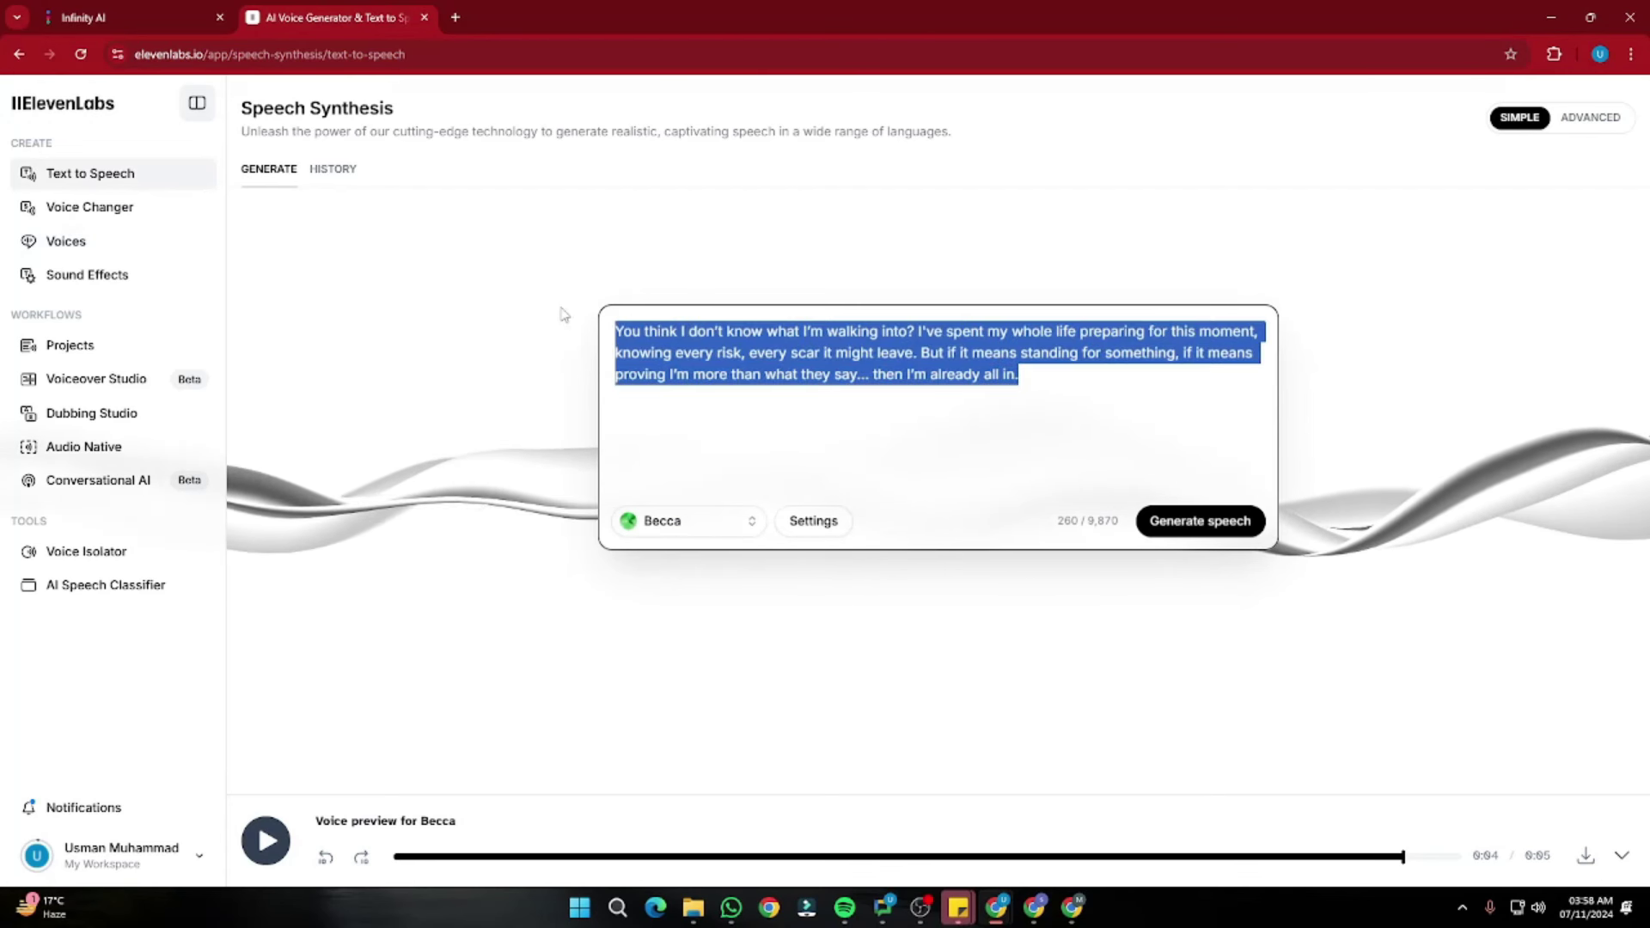
click(638, 333)
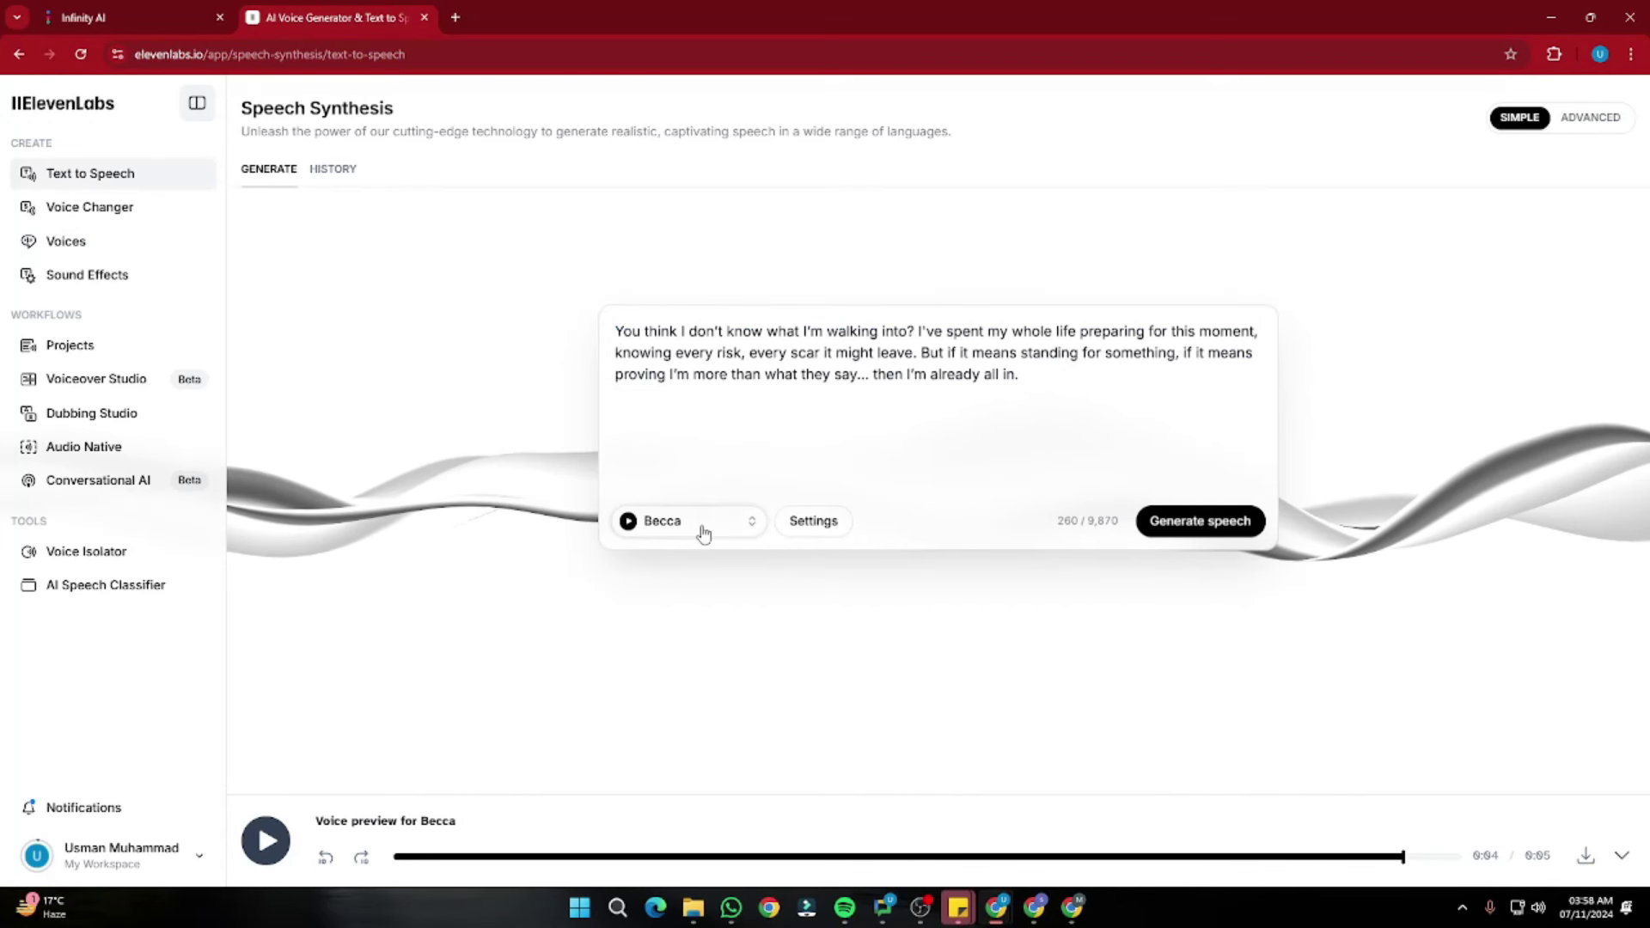
click(649, 521)
click(1032, 421)
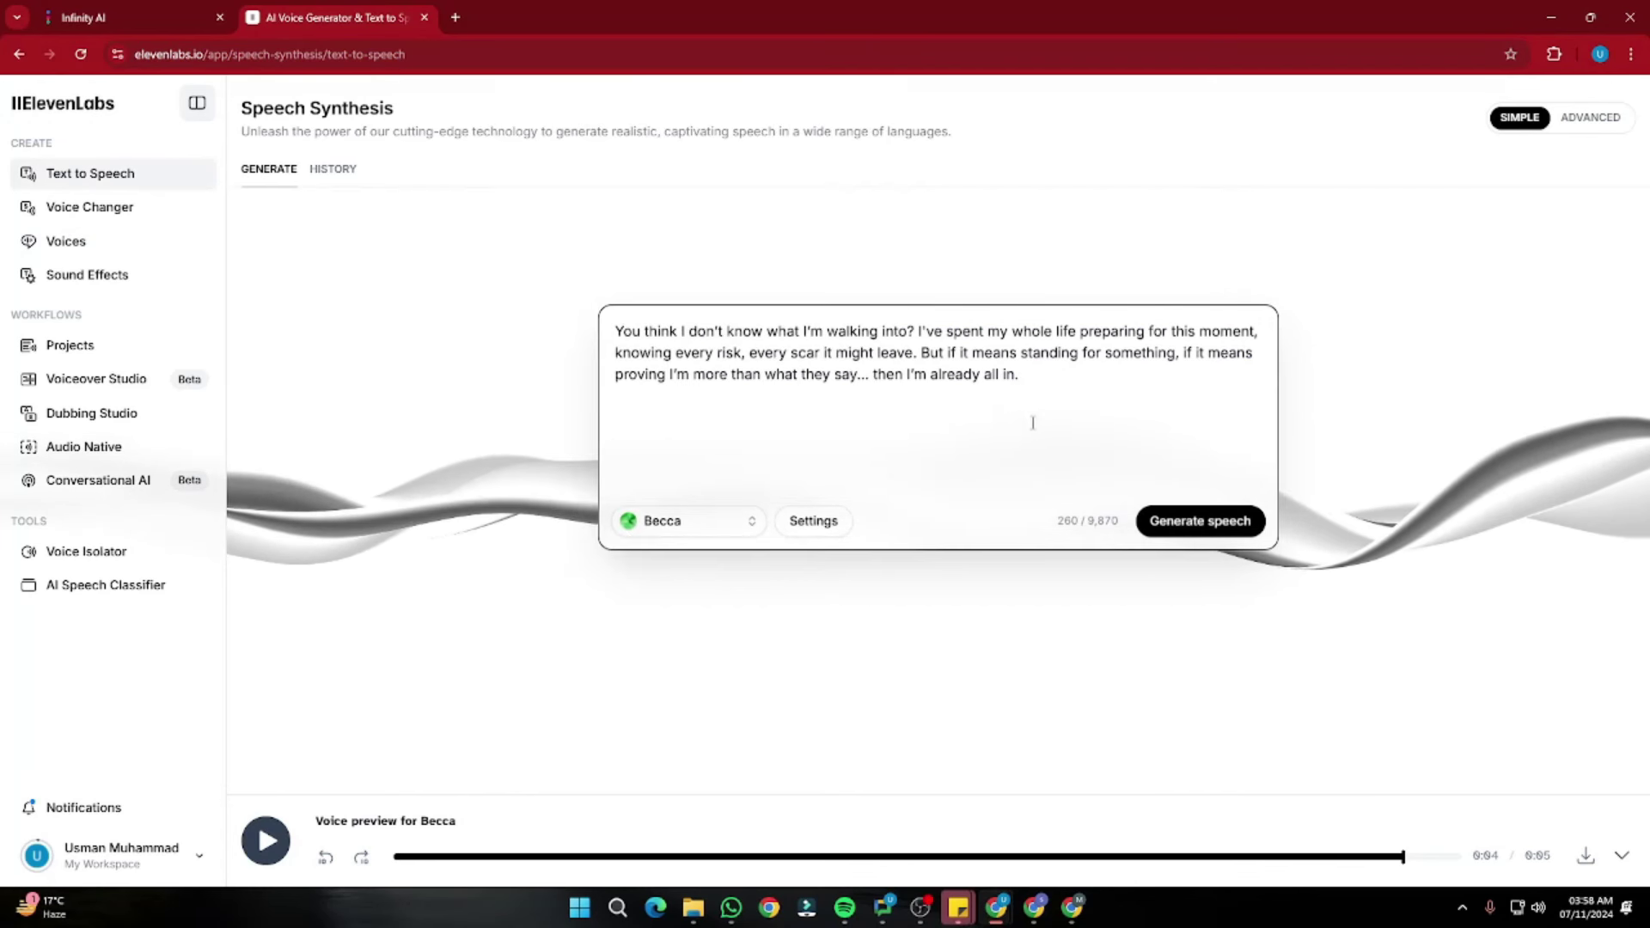
click(1251, 527)
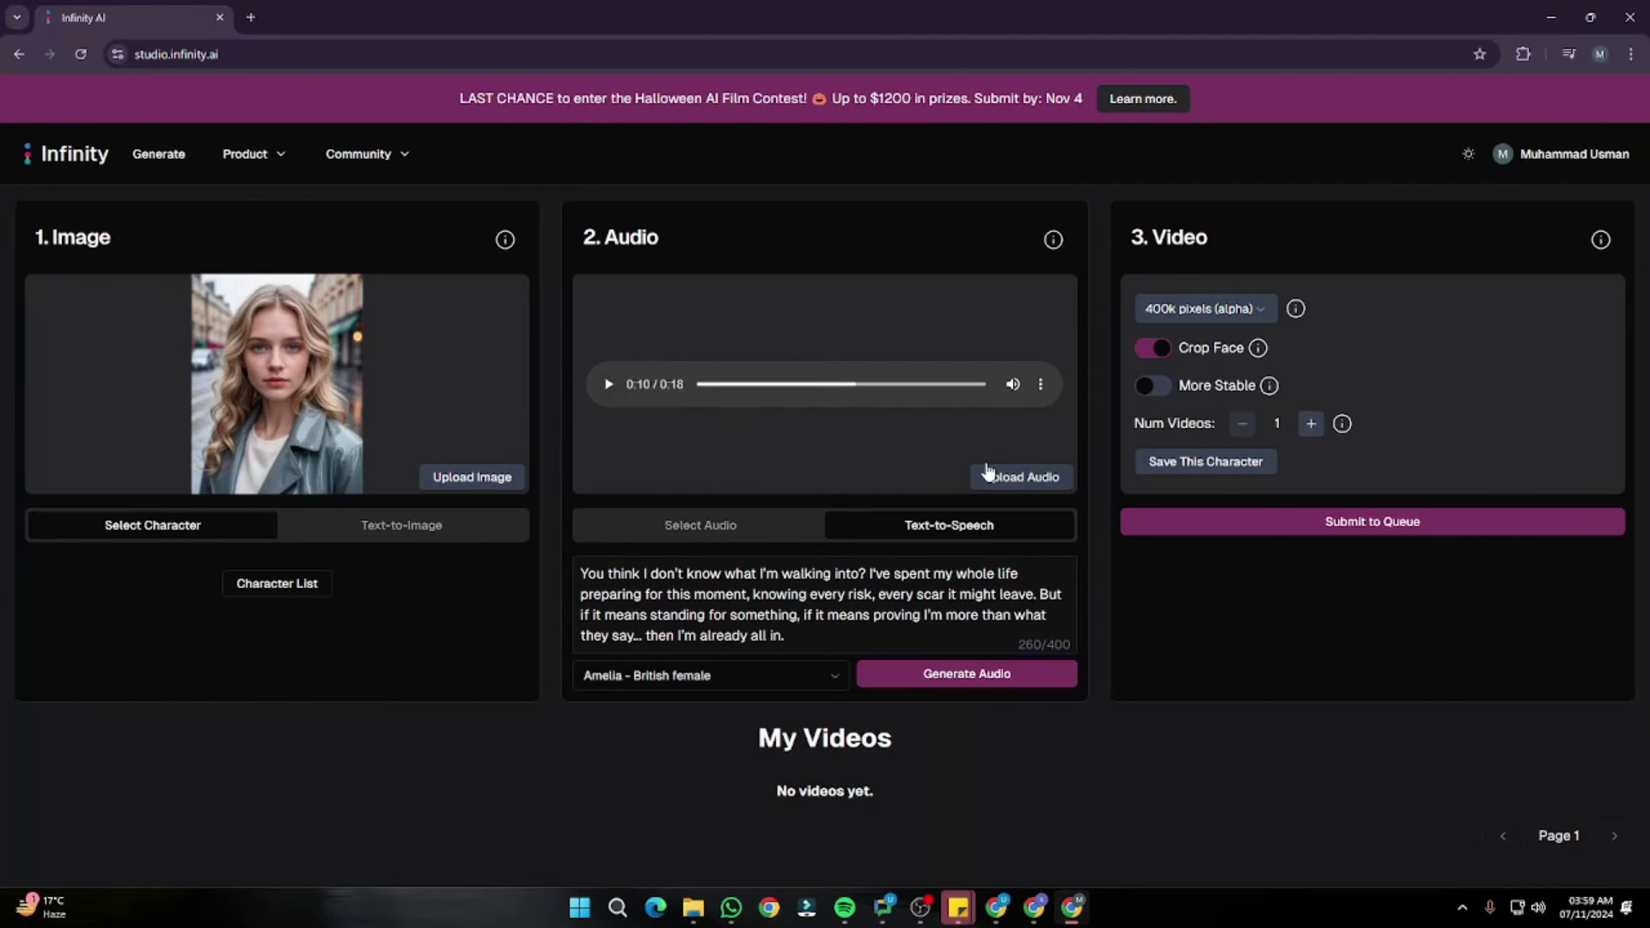
Step: Upload the Becca ElevenLabs MP3 from Downloads as the audio track
click(1018, 478)
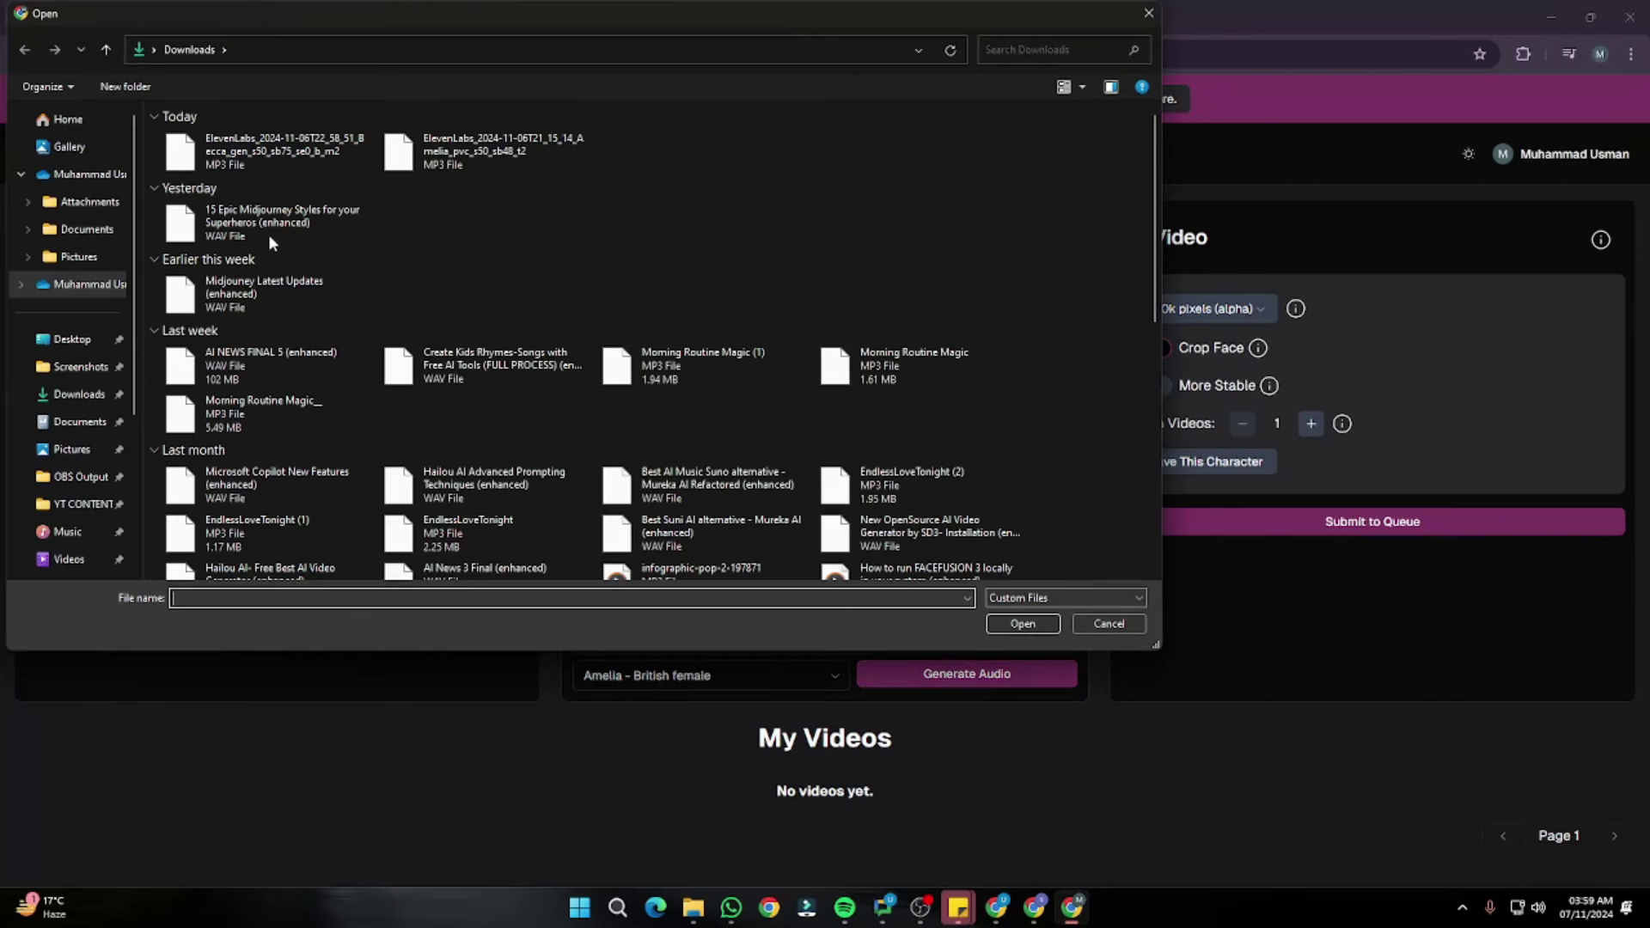
click(231, 152)
double_click(231, 152)
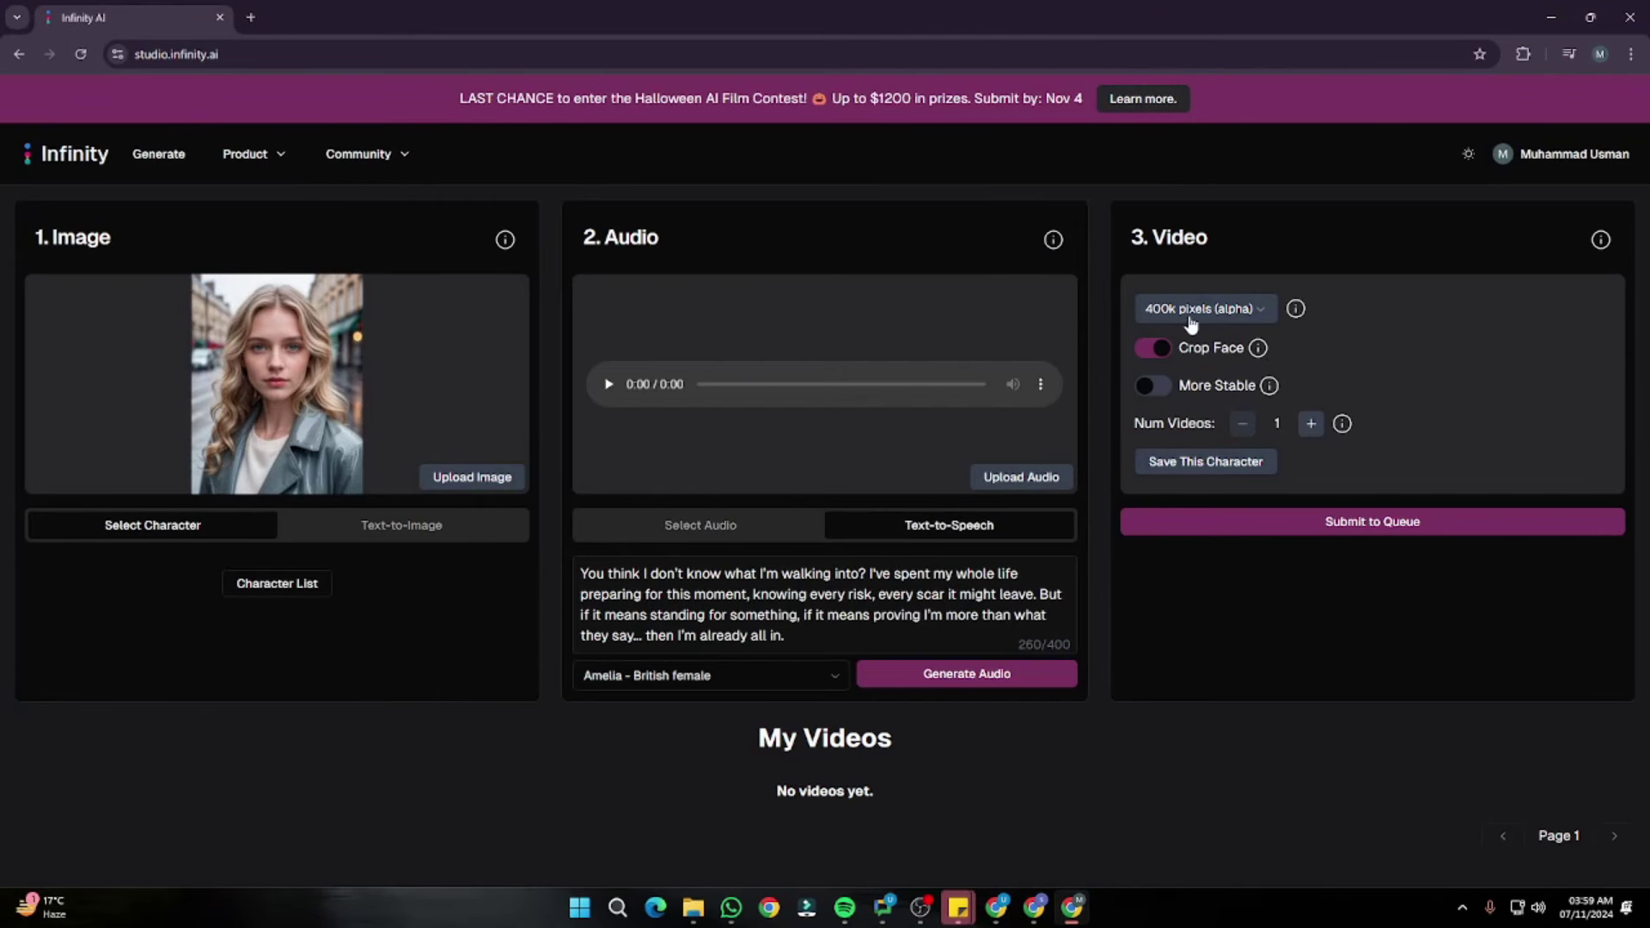
Step: Keep the resolution at 400k pixels and switch Crop Face off
click(1229, 311)
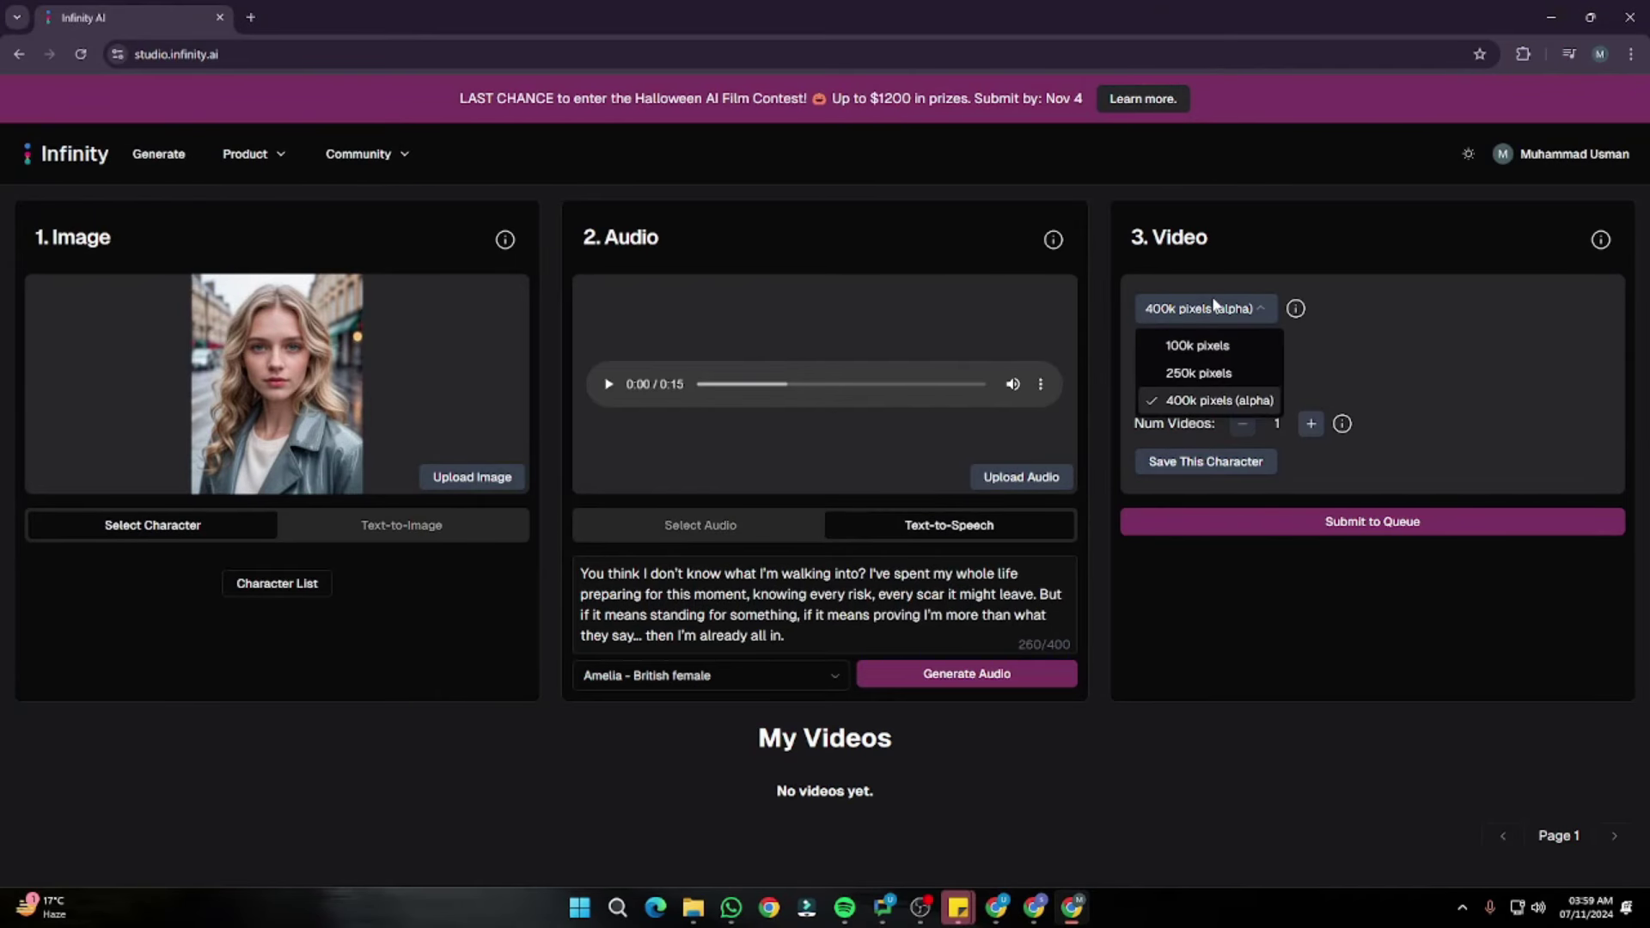
click(1346, 344)
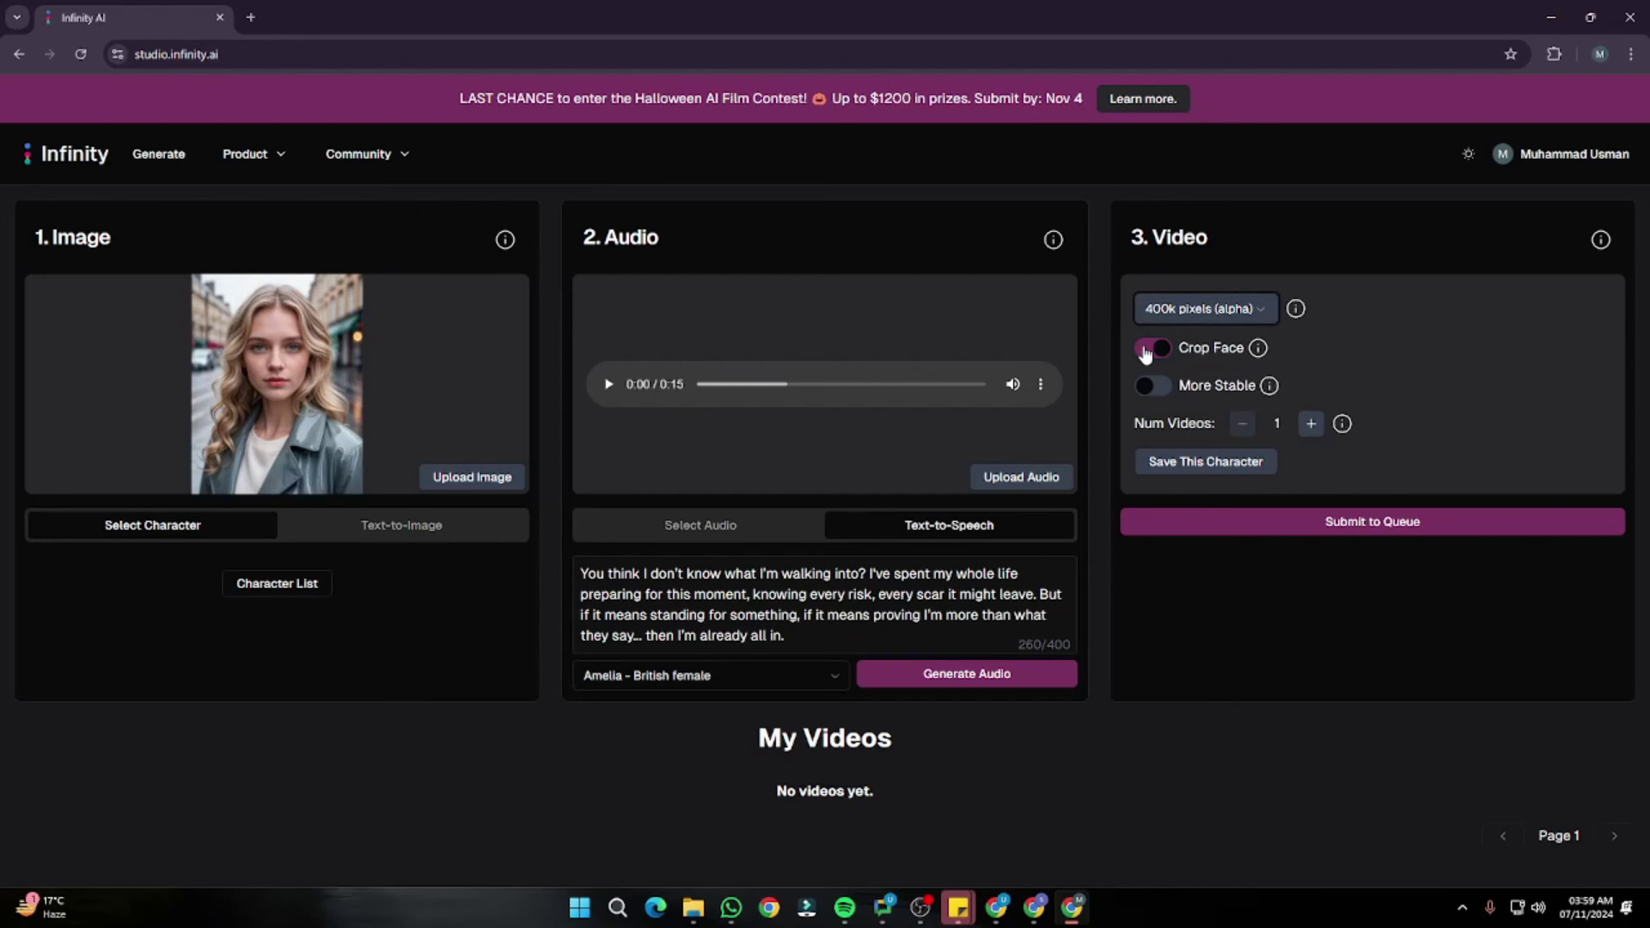
click(1148, 349)
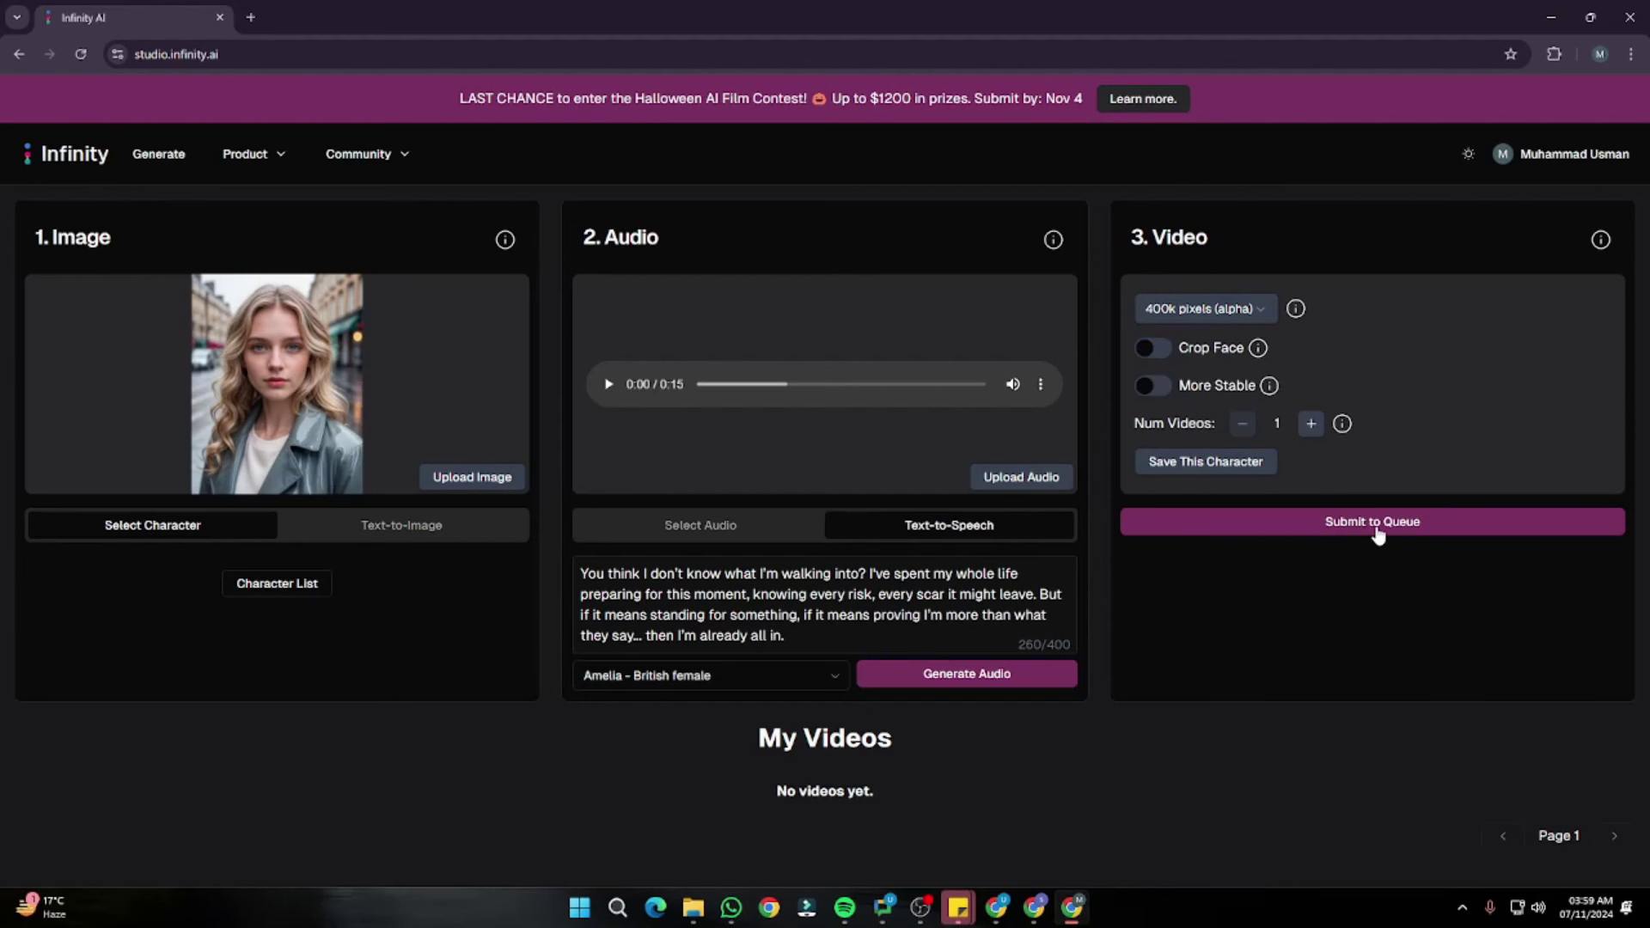
Step: Submit the blonde-woman talking video to the queue and scroll to its new card in My Videos
click(1381, 526)
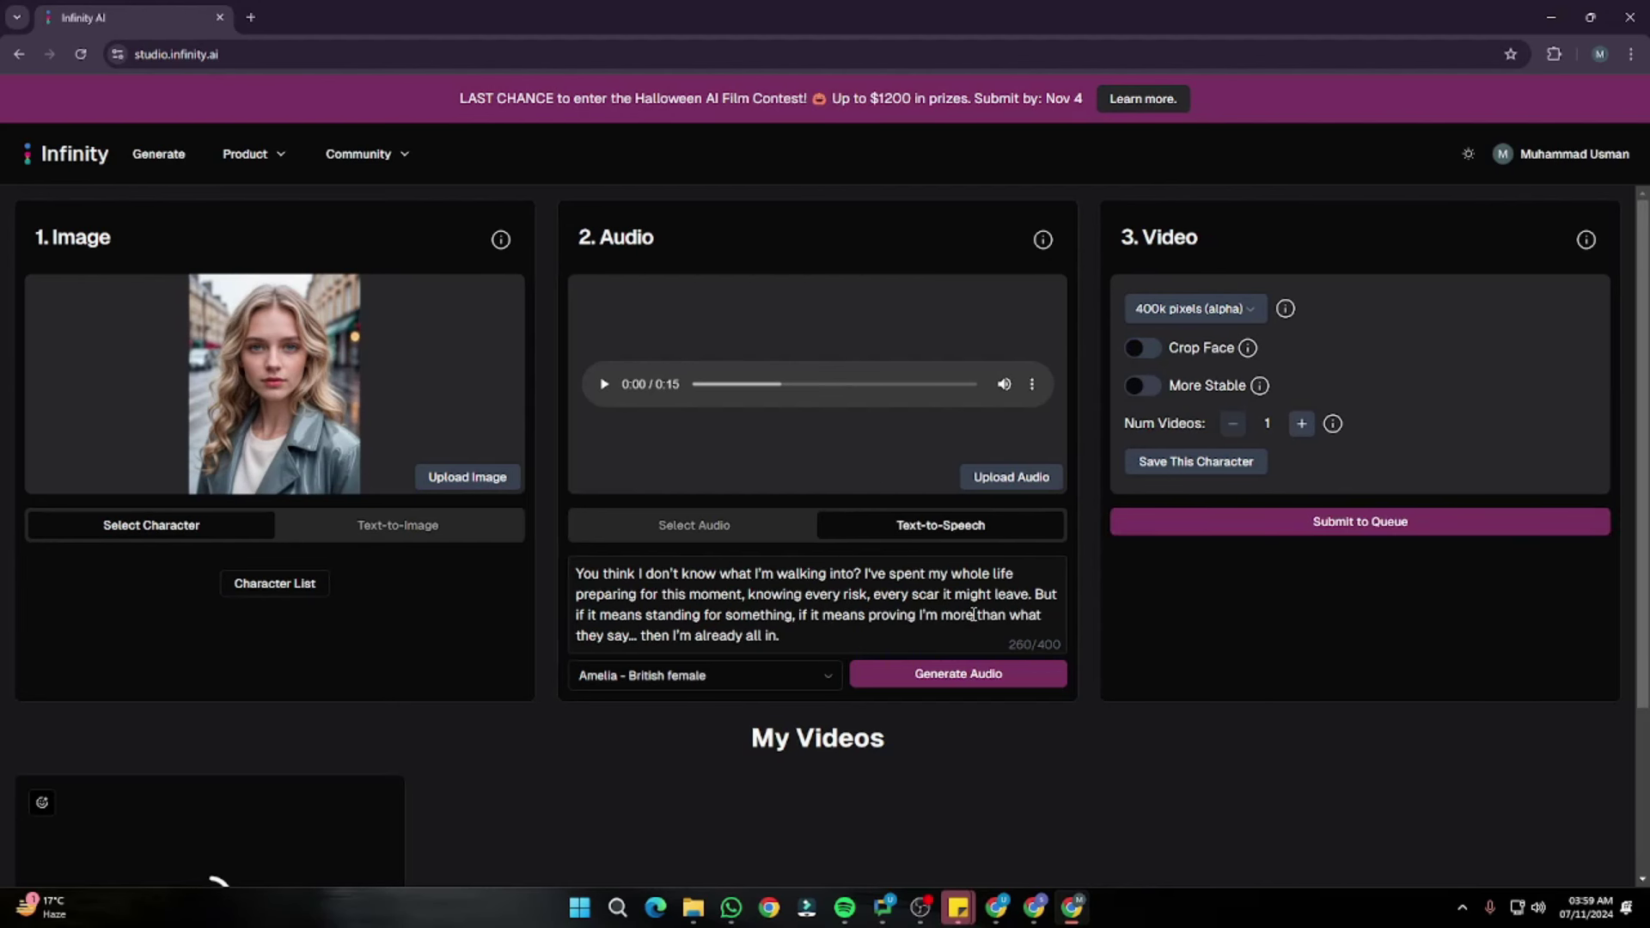
scroll(516, 559, down, 1)
scroll(486, 564, down, 2)
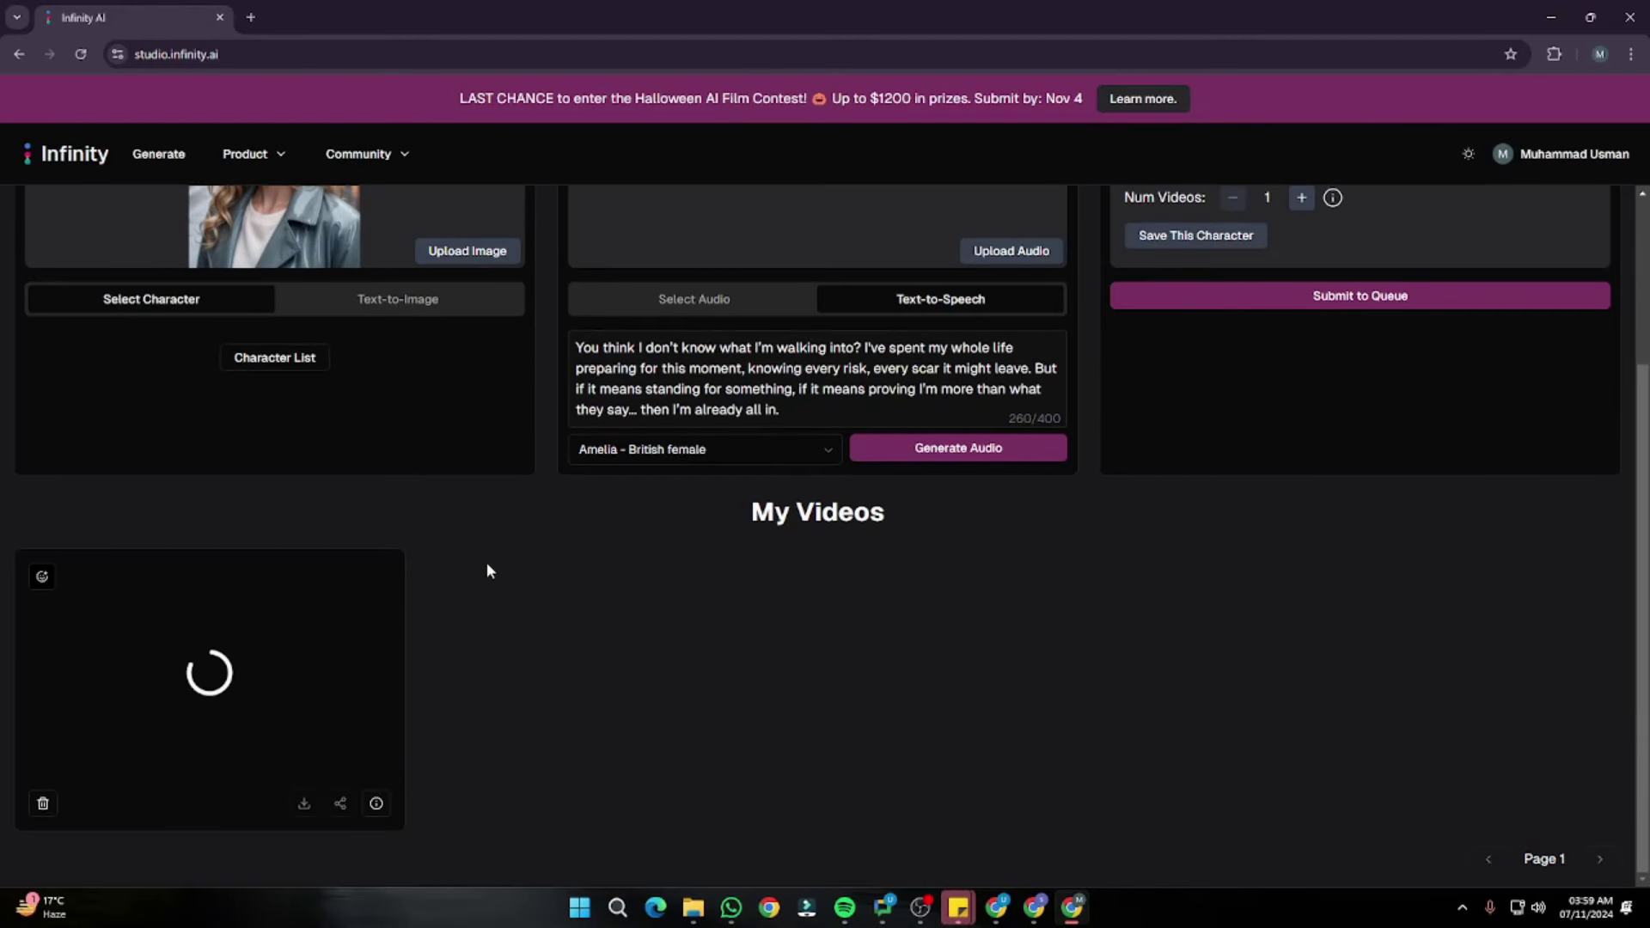
scroll(523, 601, up, 2)
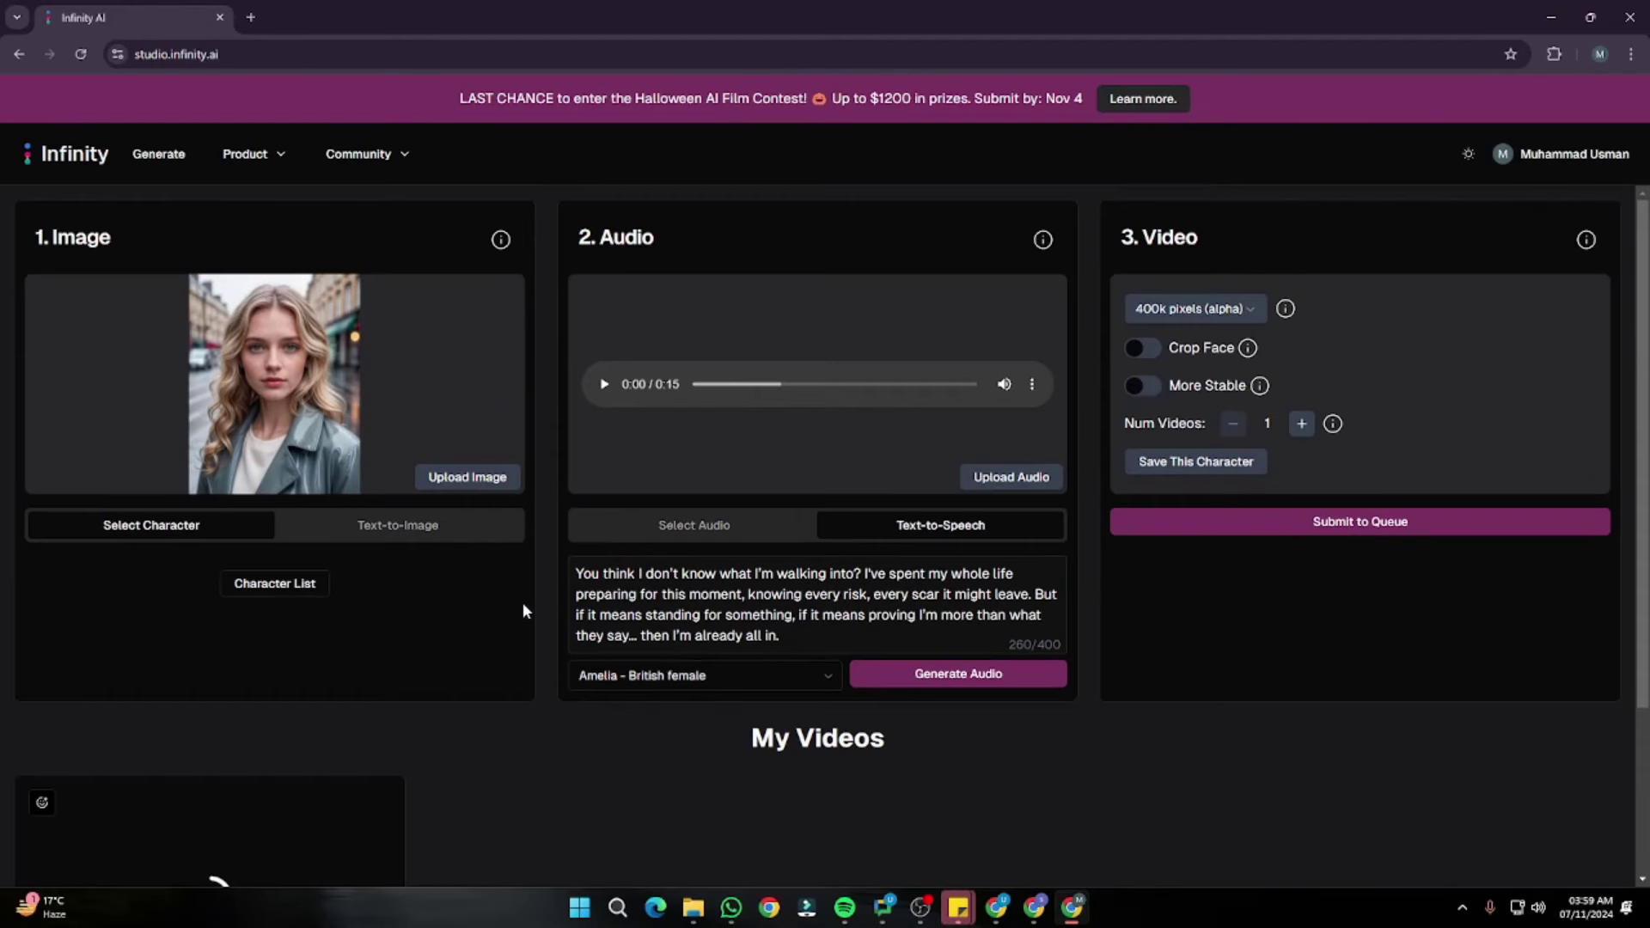
scroll(522, 602, down, 2)
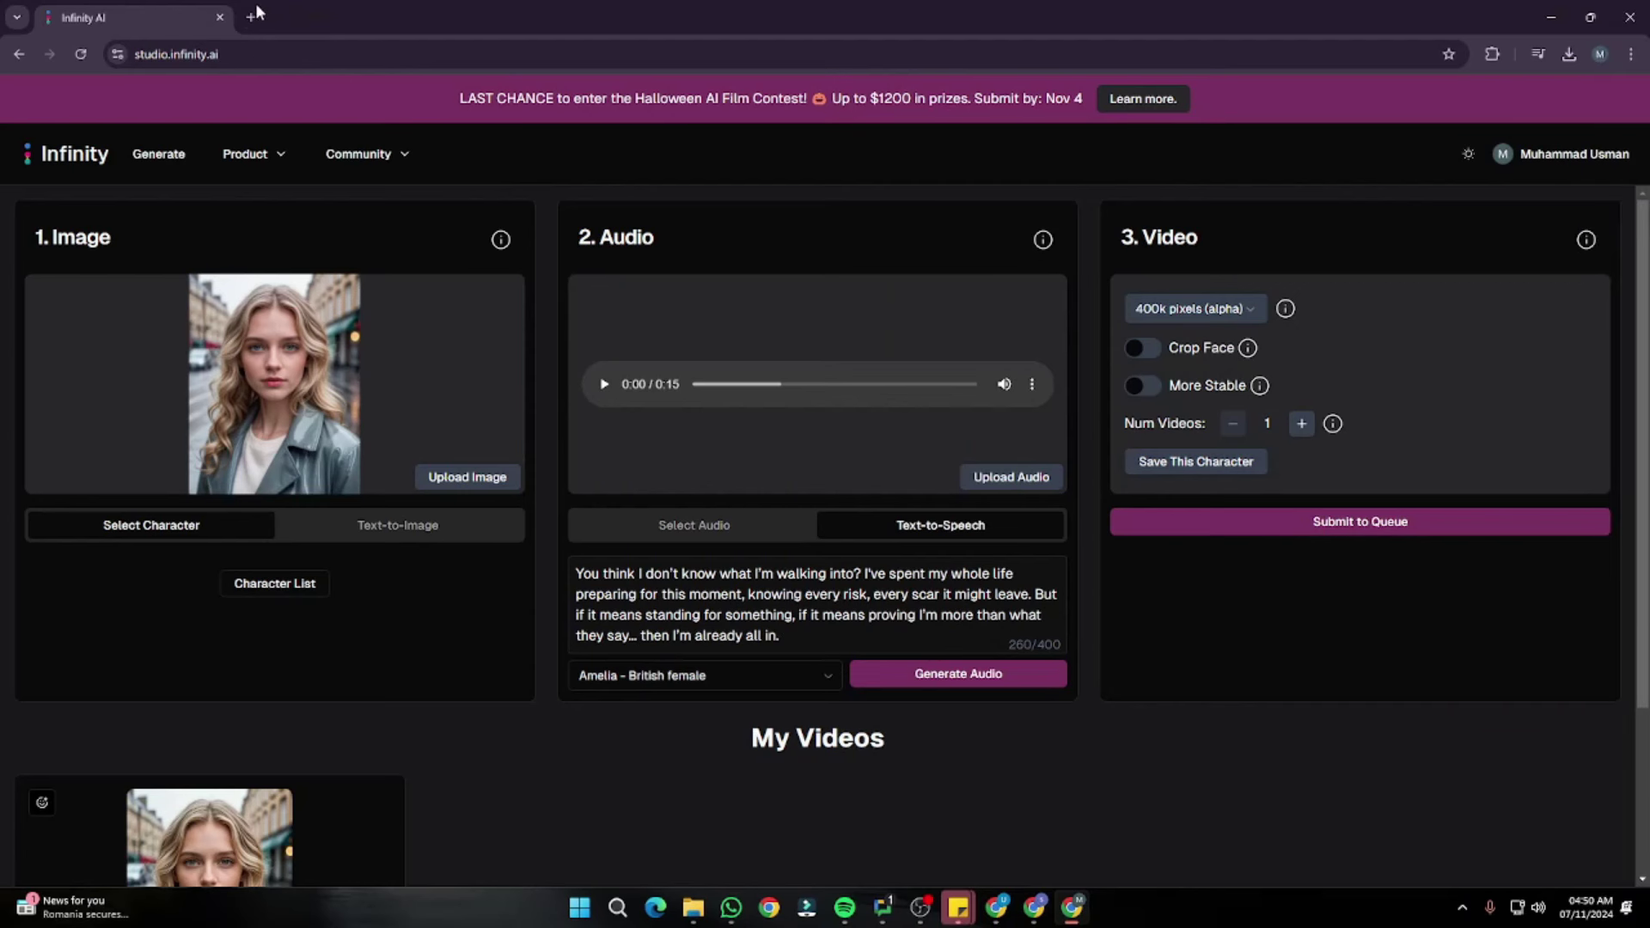
Step: Go to Hedra in a new tab and accept the updated terms of service
click(251, 16)
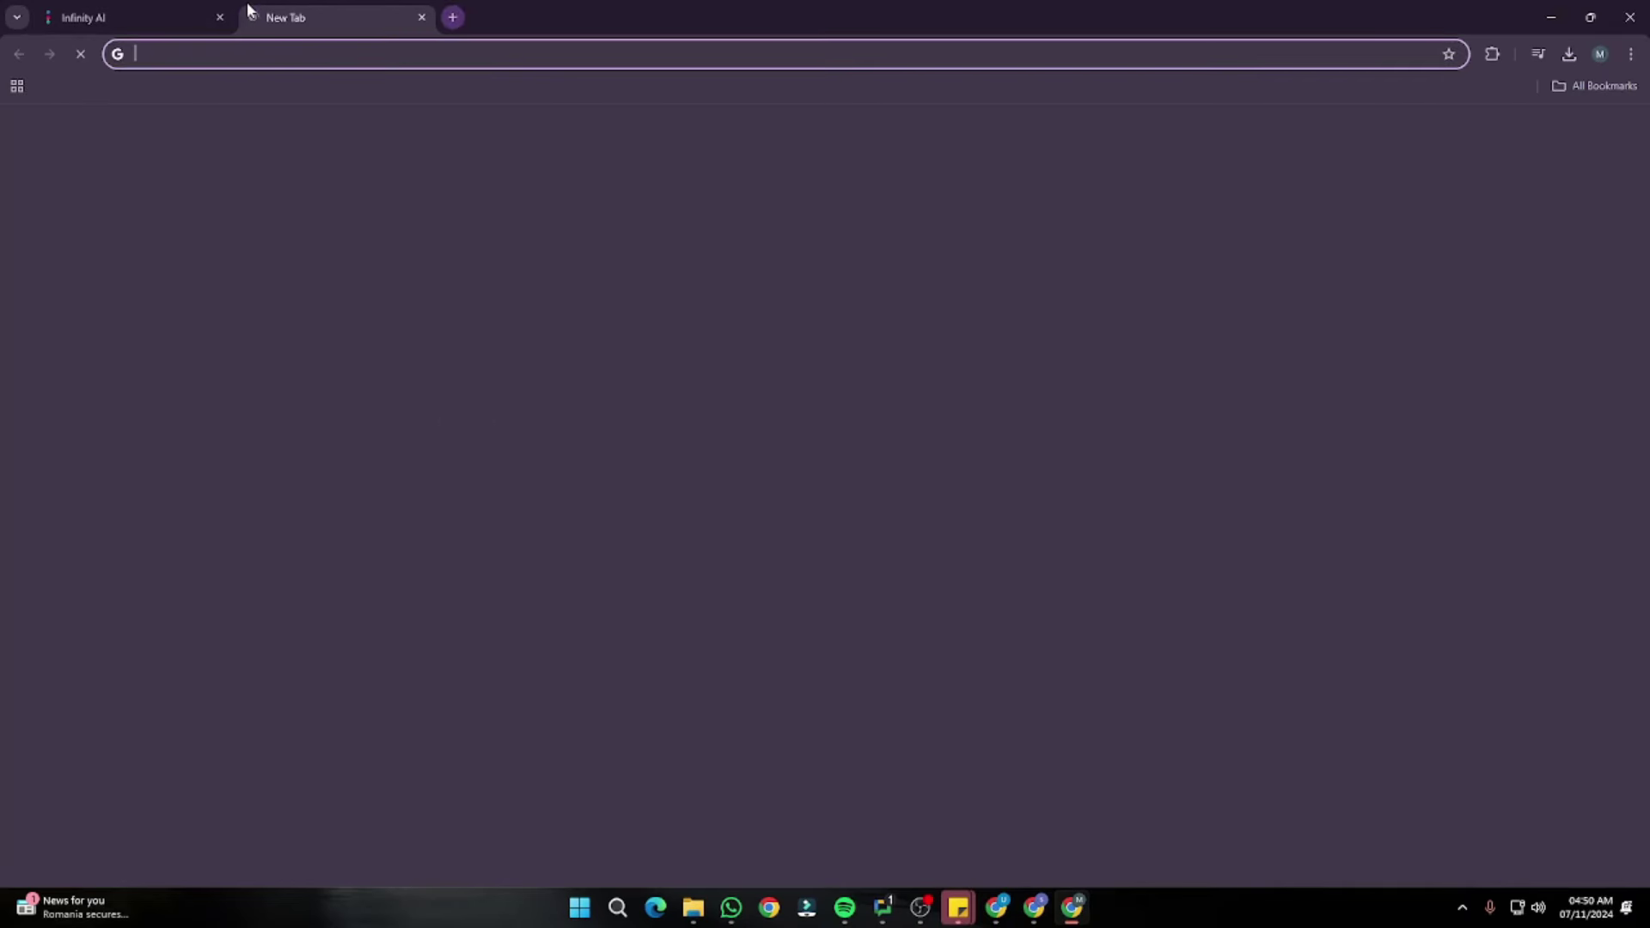
text(hedr)
key(Return)
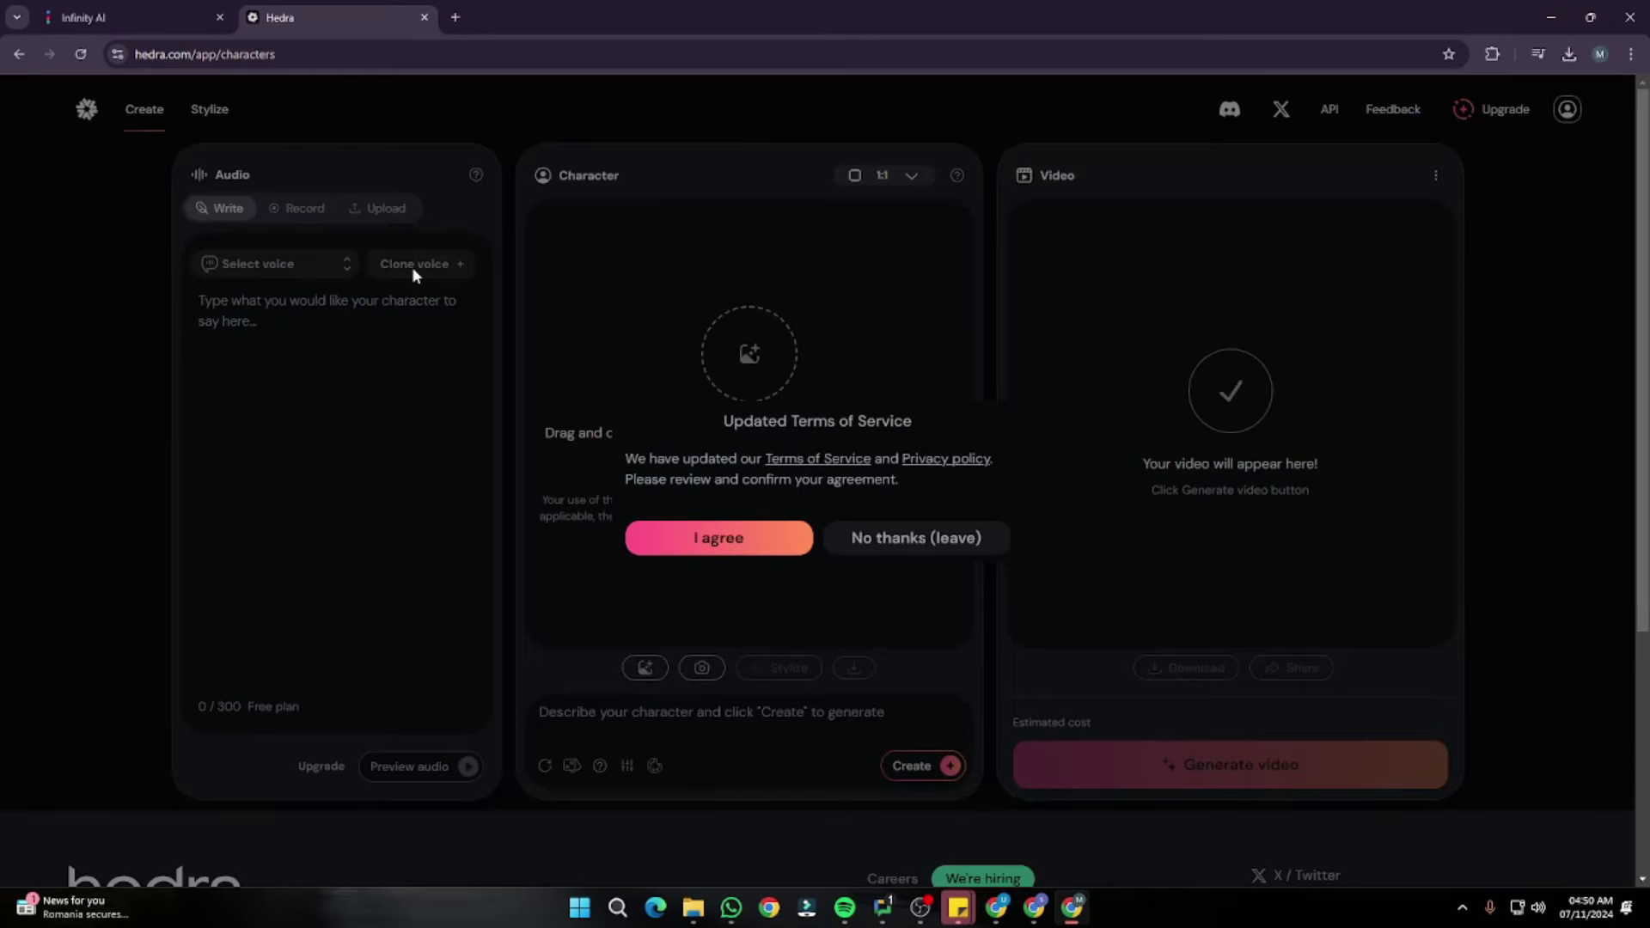
click(724, 538)
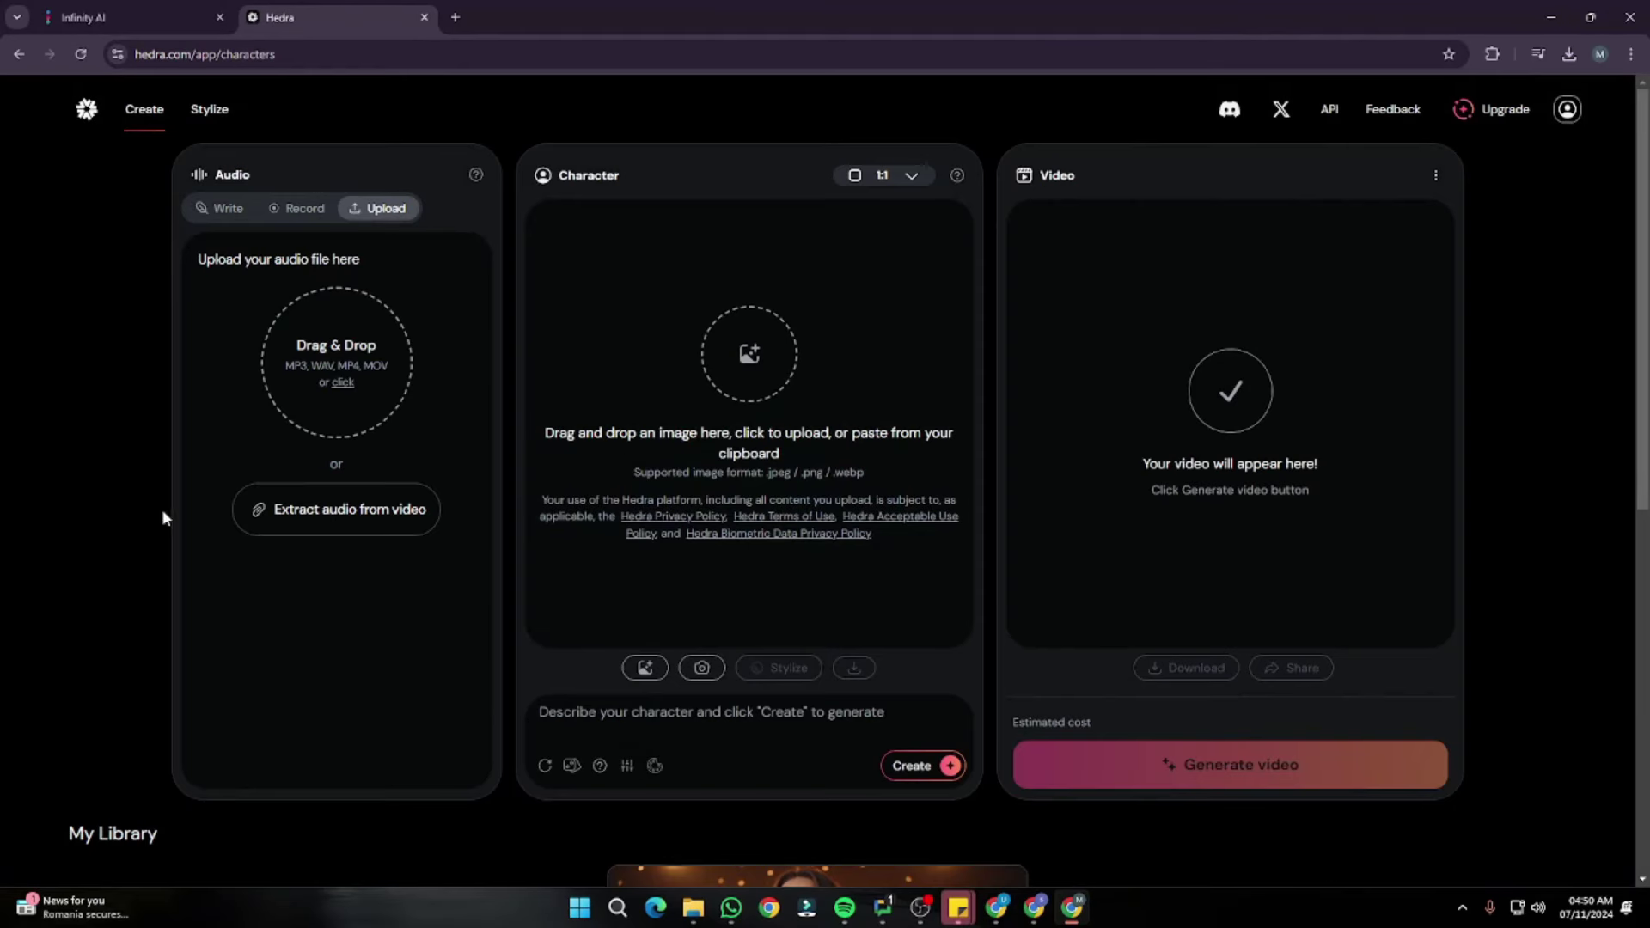
Step: Load the blonde woman's portrait from Downloads as the character image at 1:1 aspect ratio
click(318, 468)
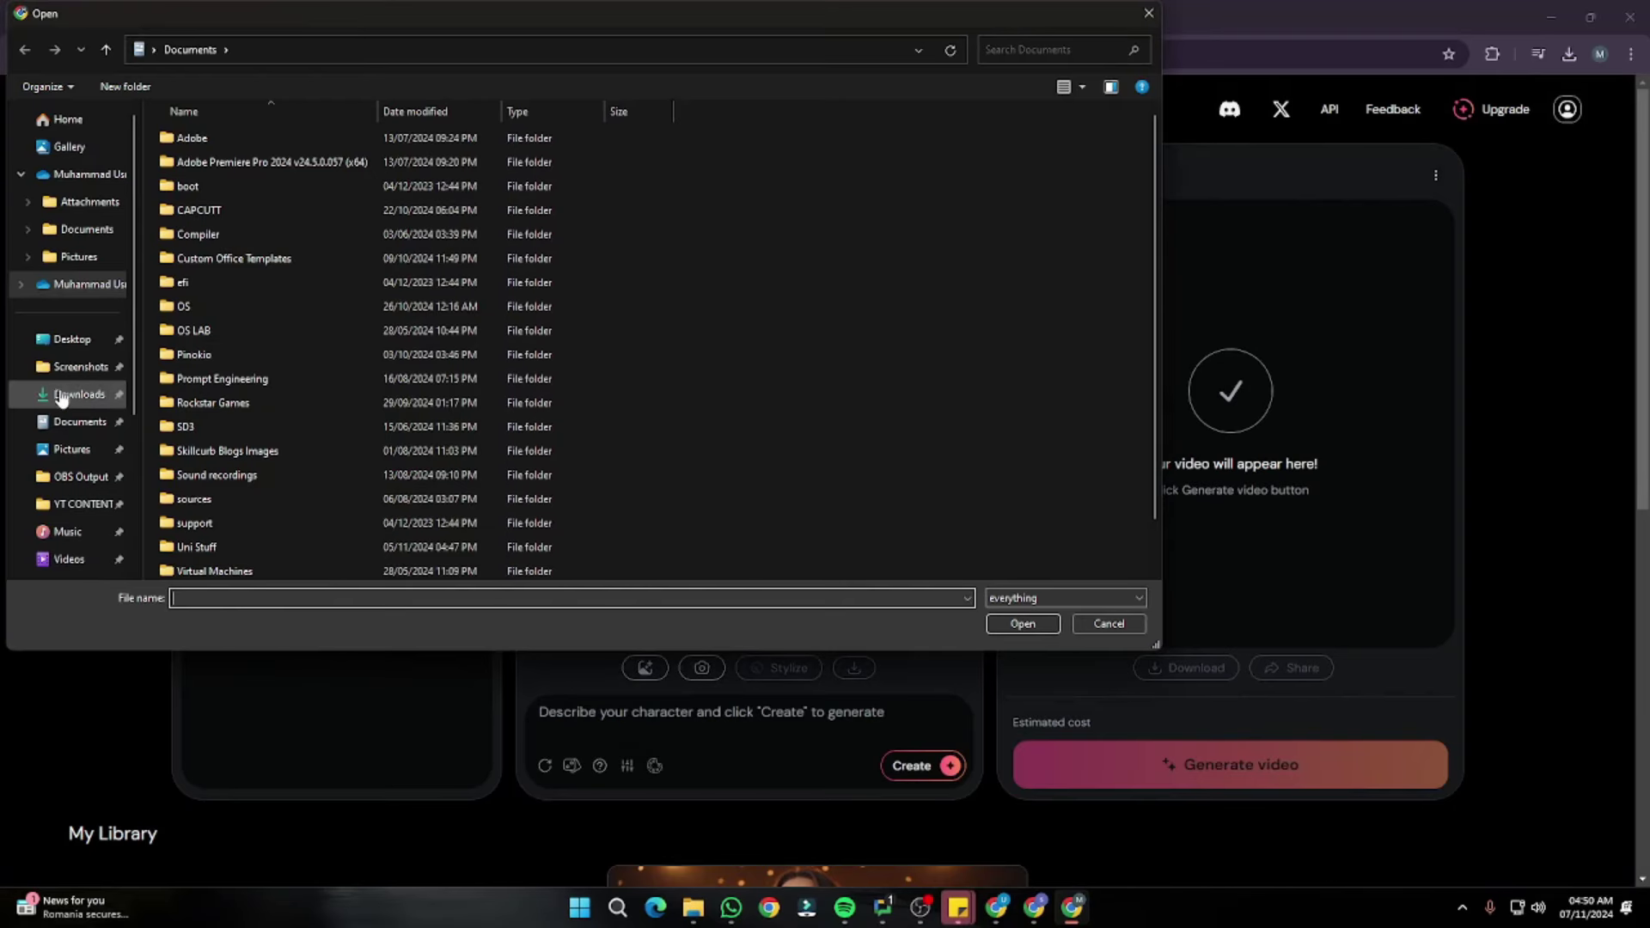
click(66, 394)
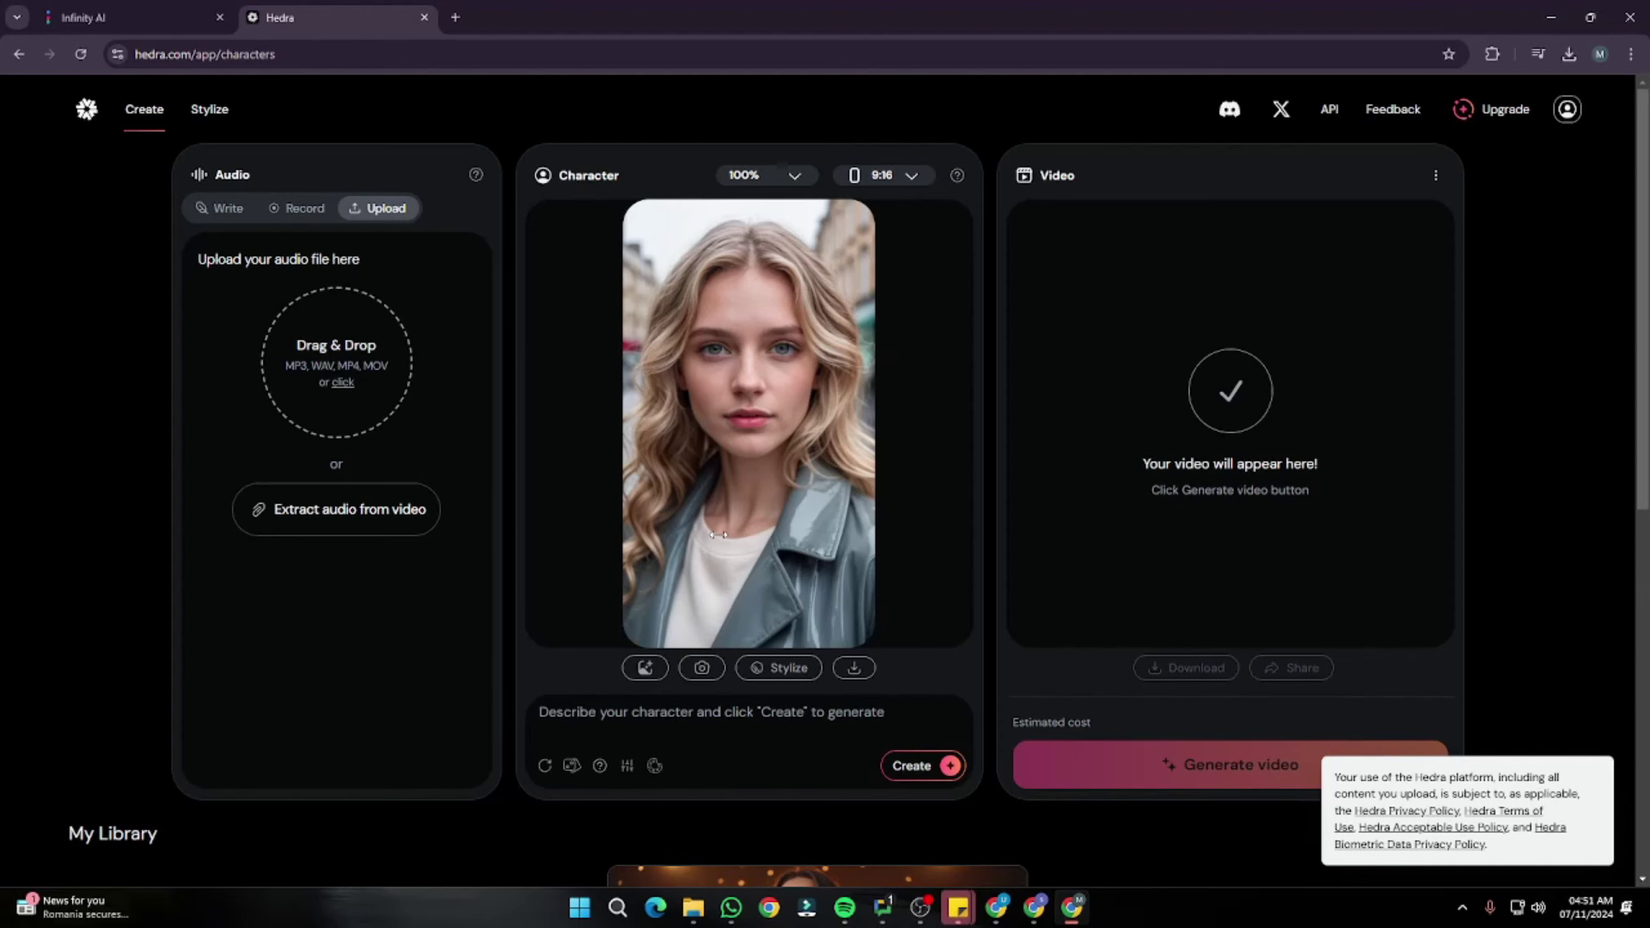
click(897, 177)
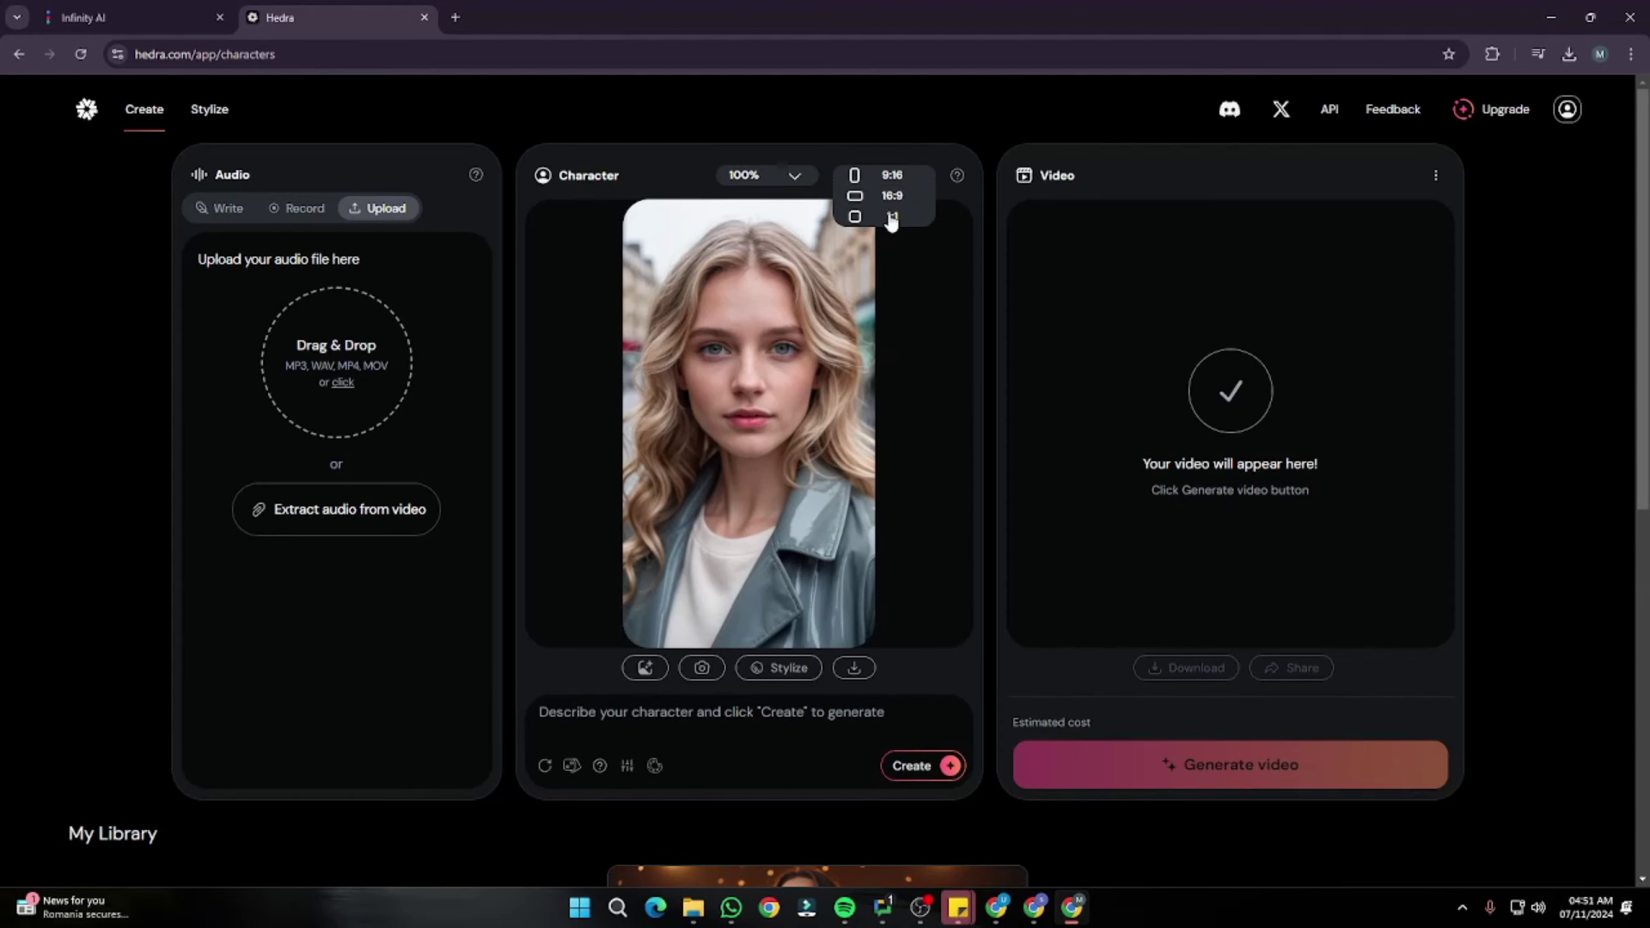
click(889, 219)
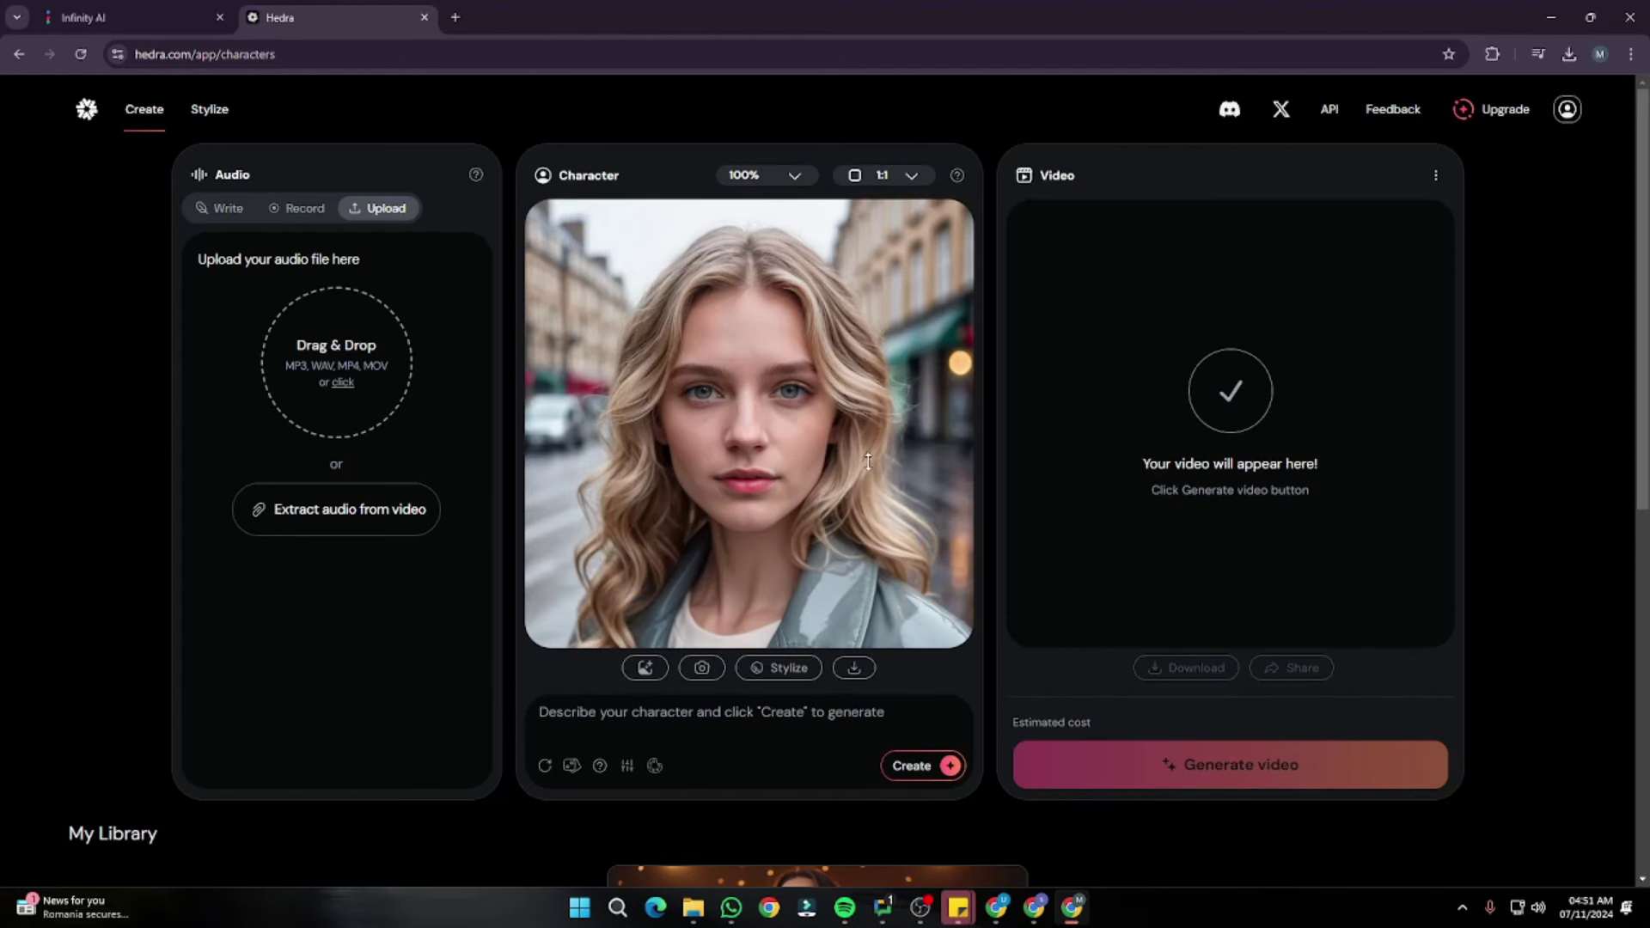
Step: Upload avatar-audio.mp3 from Downloads as the audio and start generating the video
click(392, 356)
click(66, 394)
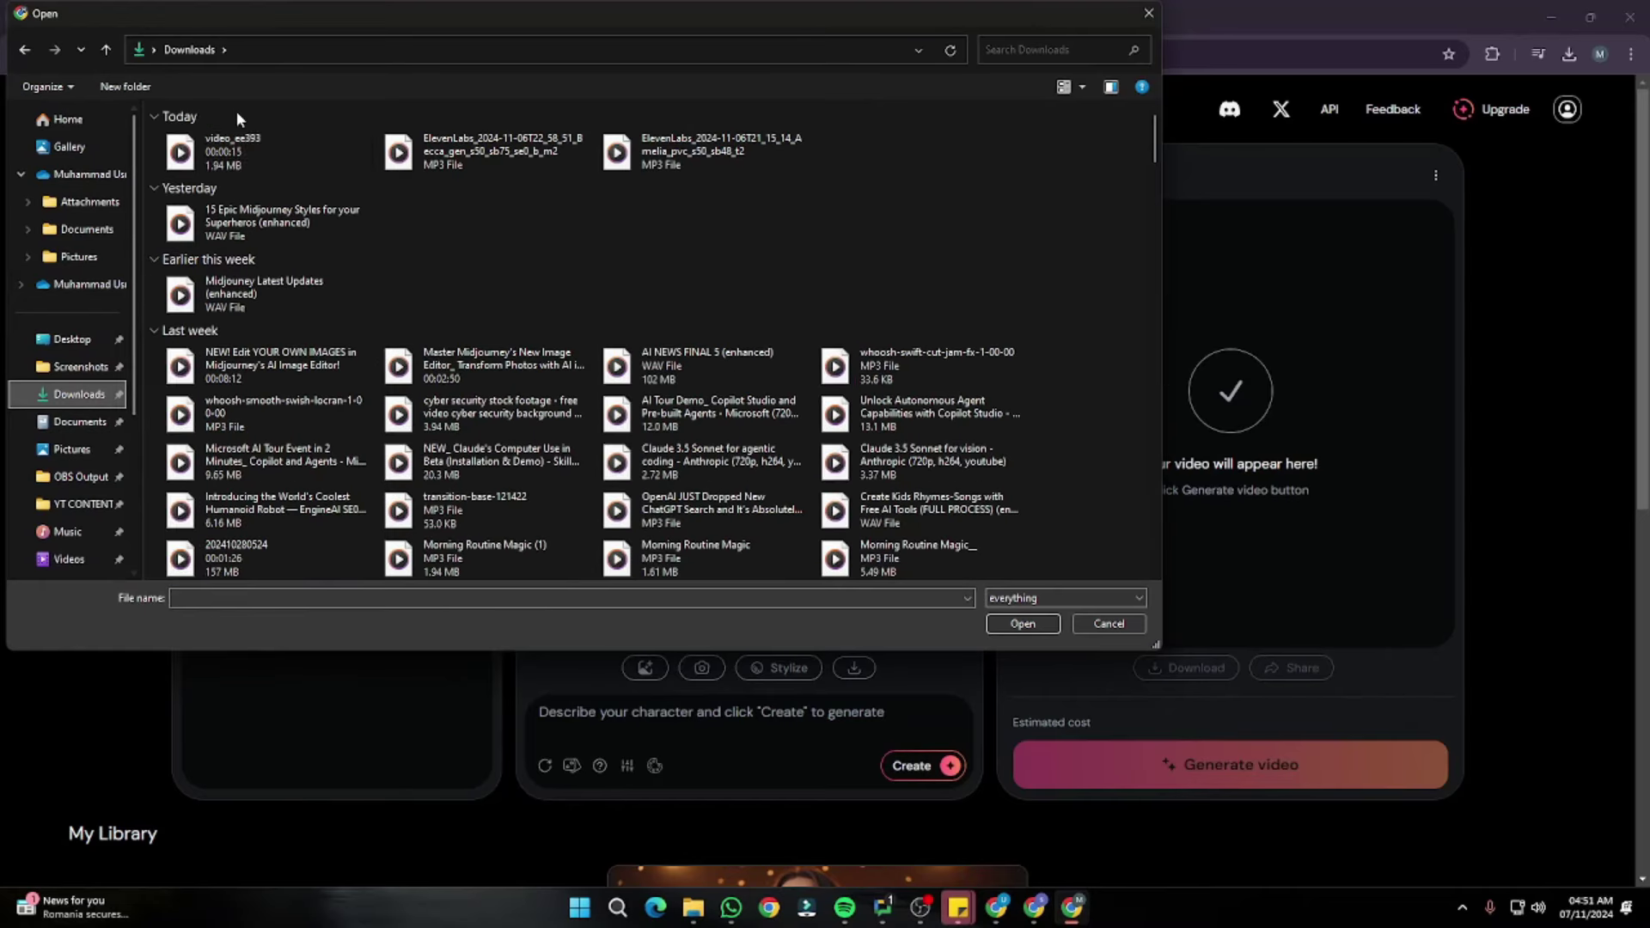
double_click(502, 145)
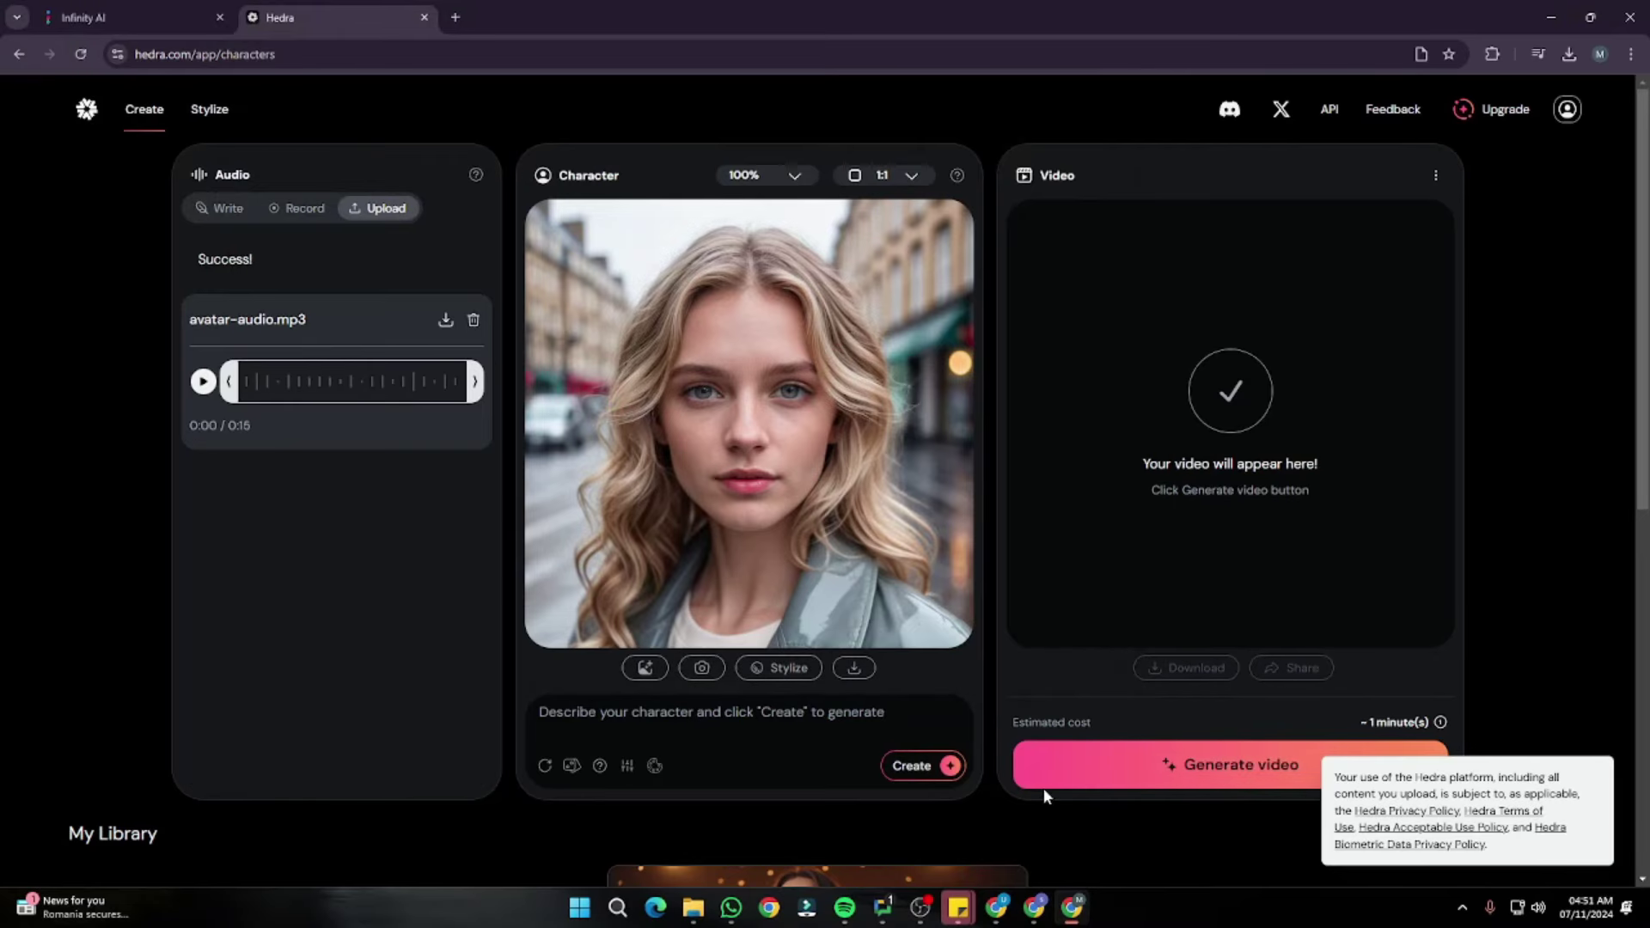
scroll(1167, 694, down, 3)
click(1231, 520)
scroll(766, 579, up, 3)
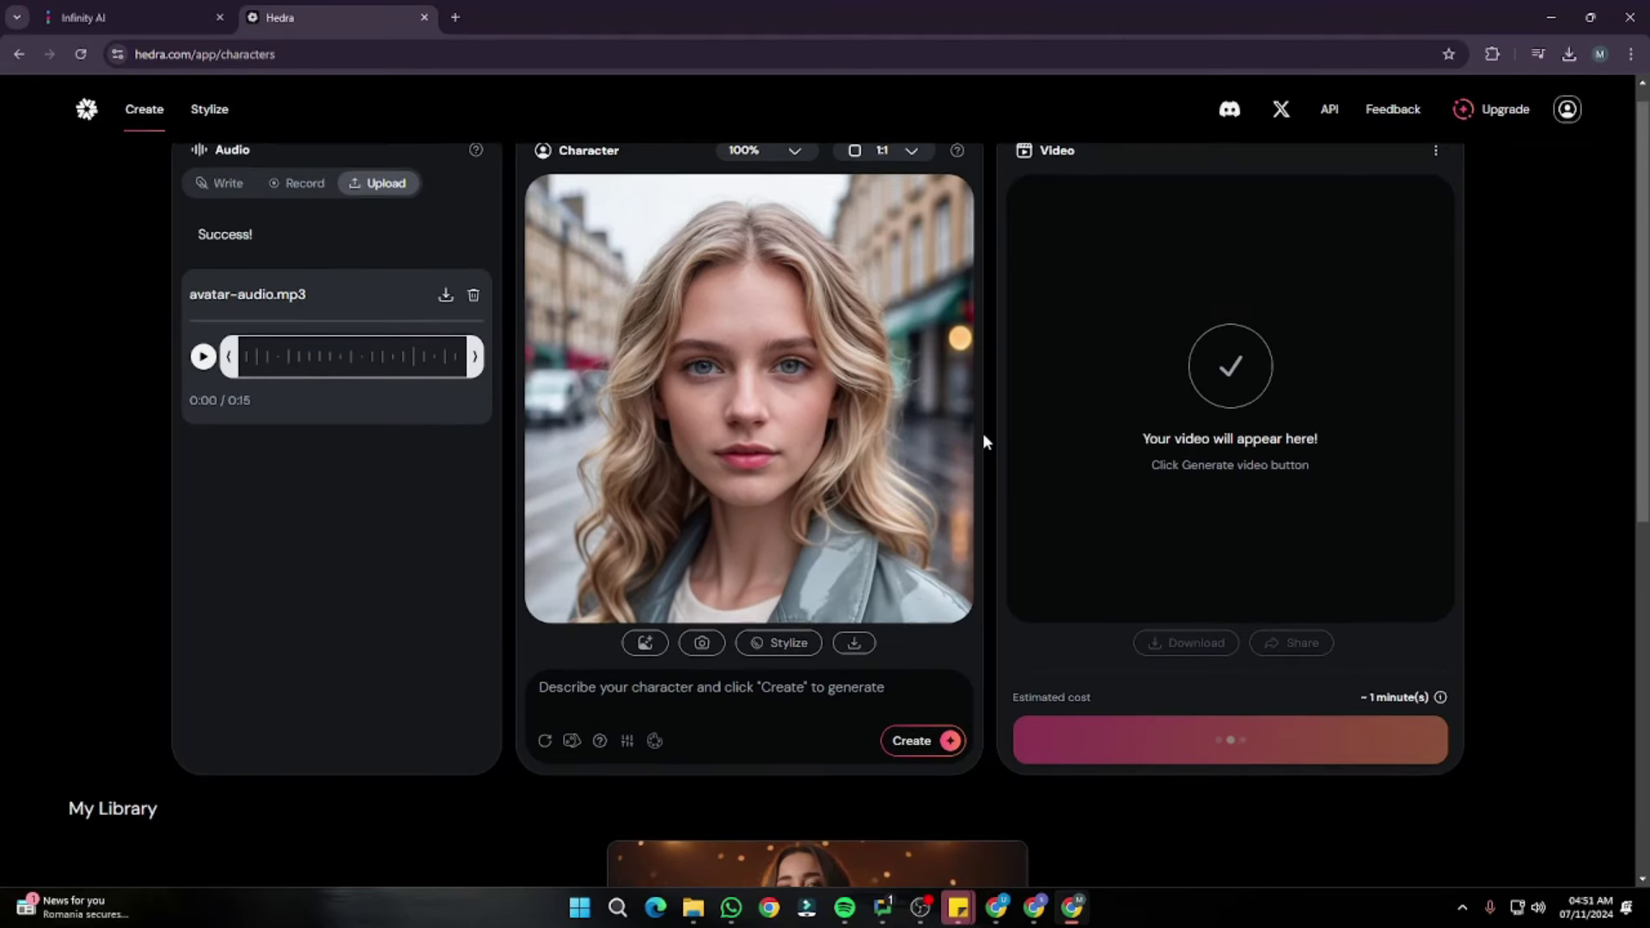
scroll(983, 431, down, 2)
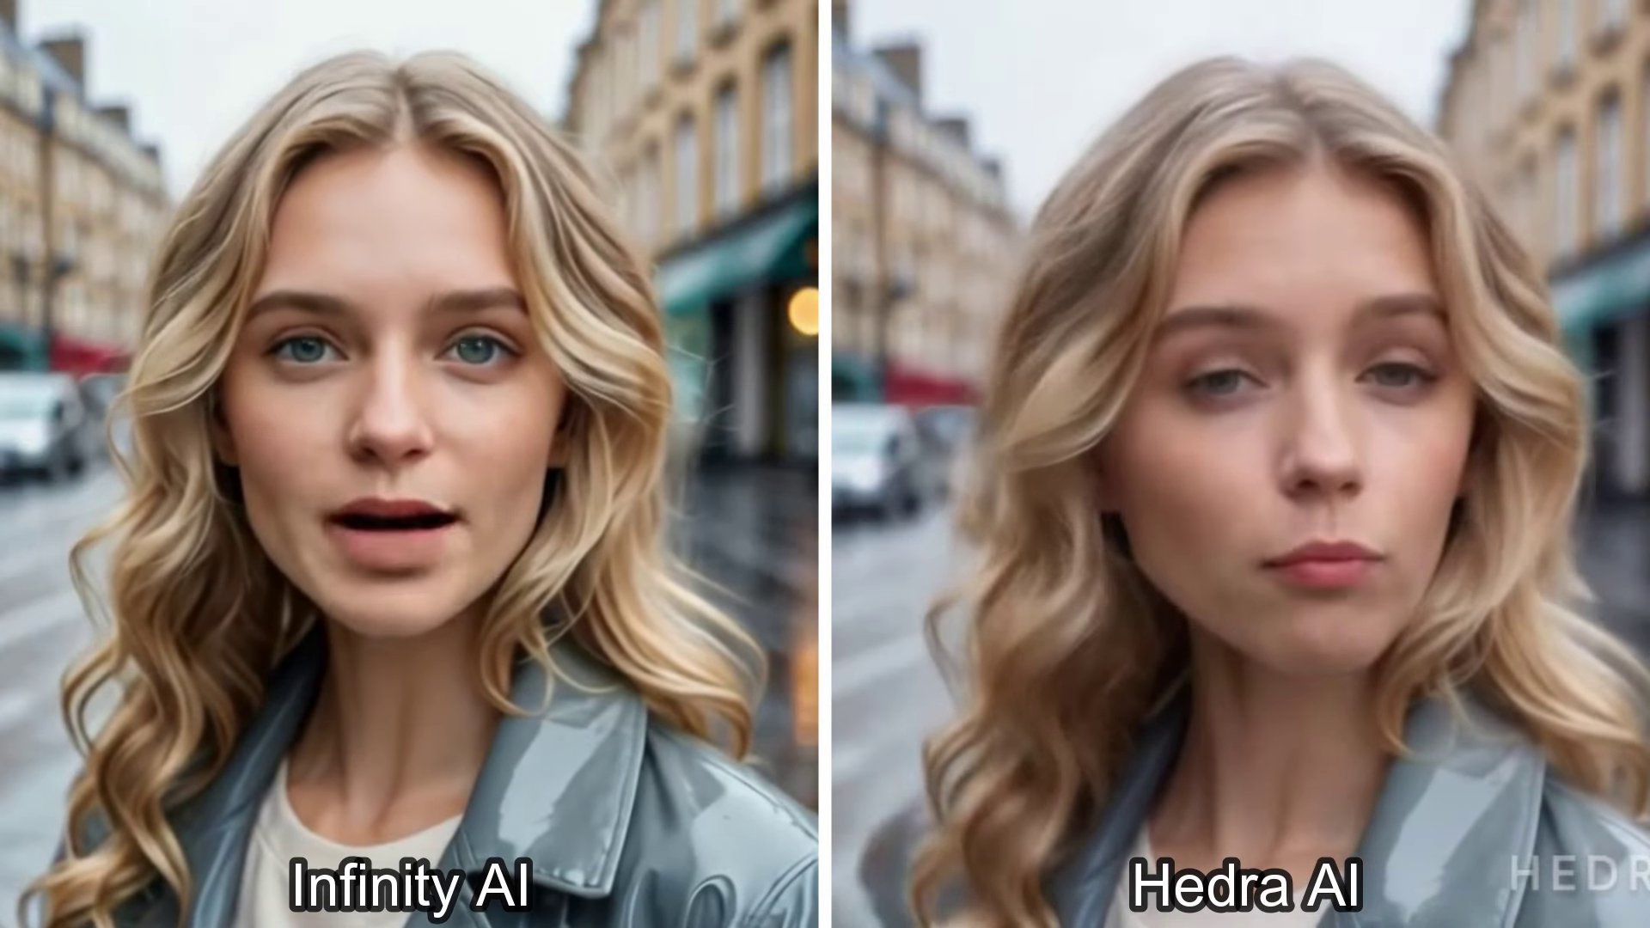